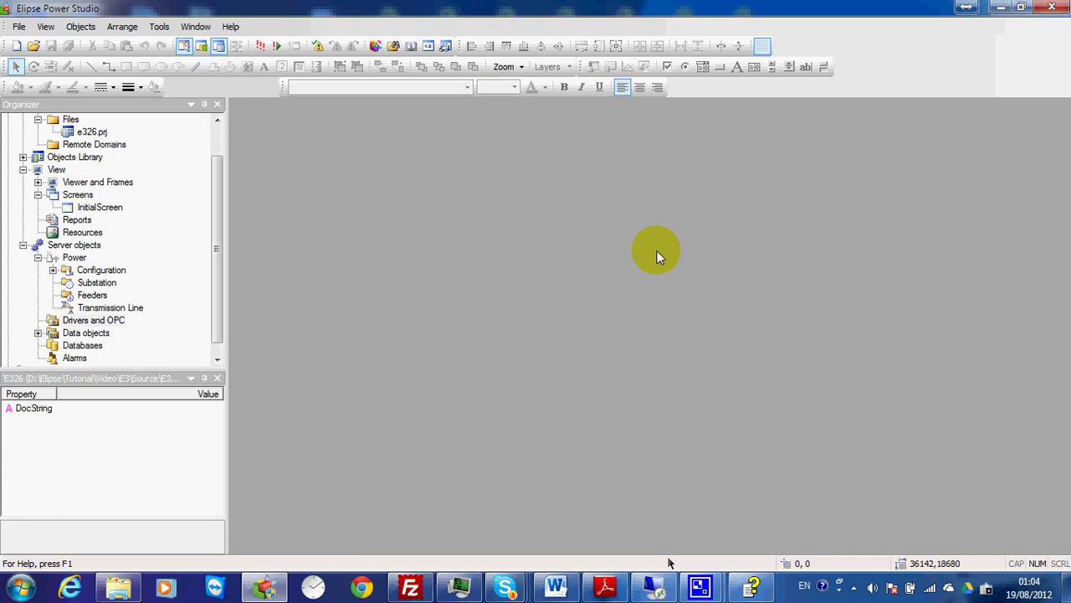
- Switch to the remote desktop and review the Slave driver's measurement tags and its CMDIndication command block
{"action": "left_click", "coordinate": [654, 586]}
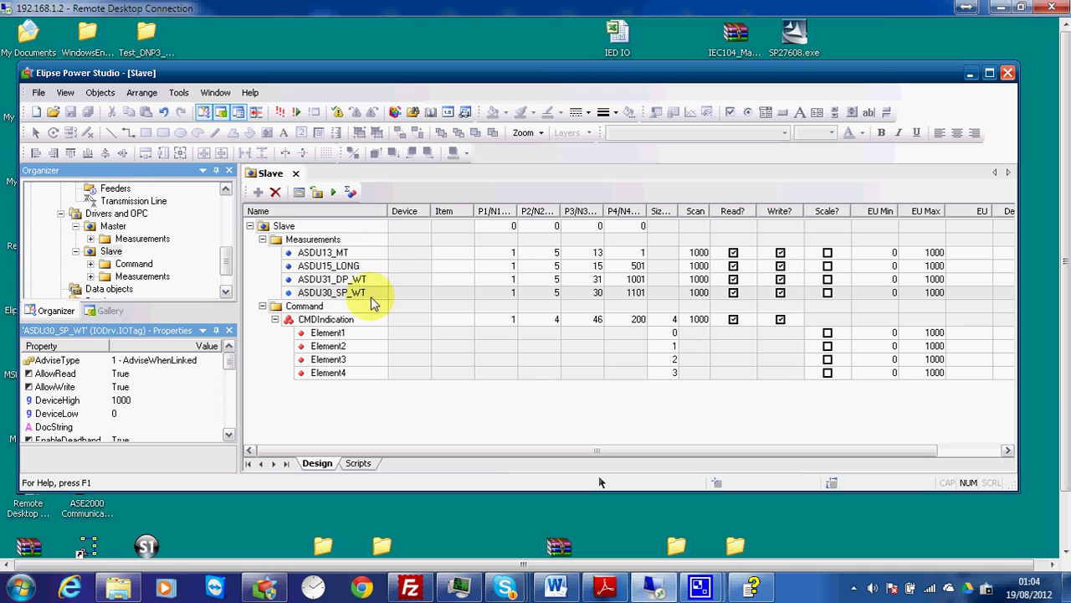
{"action": "left_click", "coordinate": [323, 321]}
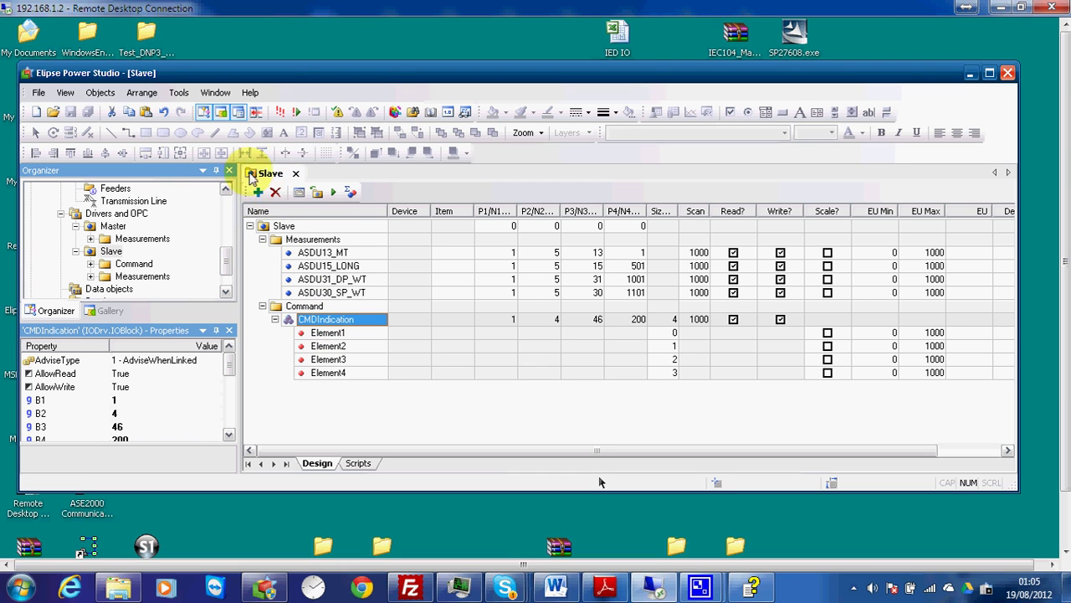
{"action": "left_click", "coordinate": [996, 8]}
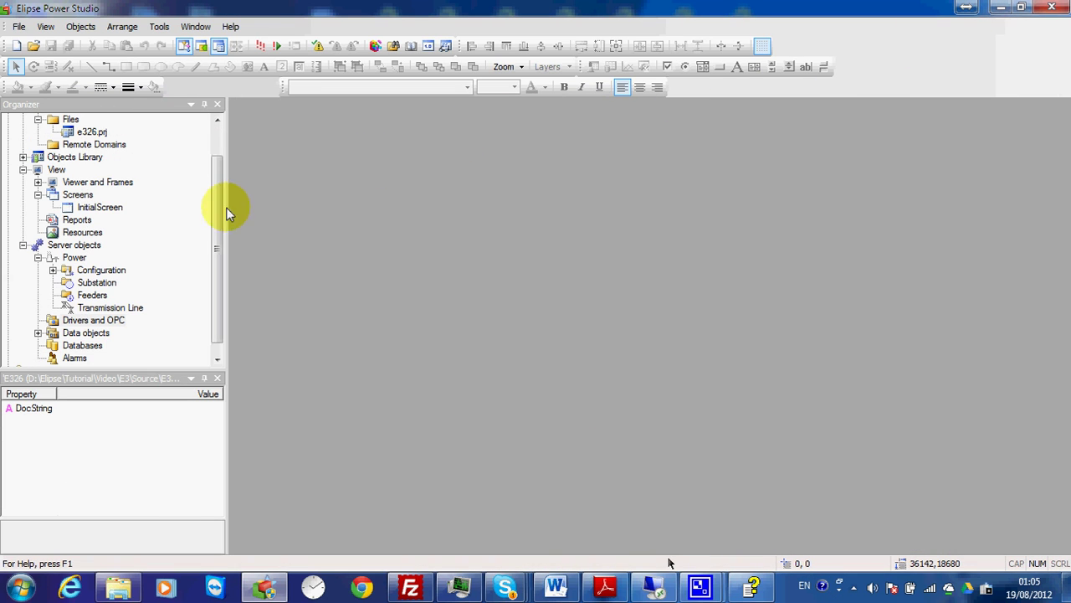
- Insert a new I/O driver under Drivers and OPC and load IEC870_5_104.dll into it
{"action": "left_click_drag", "start_coordinate": [217, 213], "coordinate": [217, 222]}
{"action": "right_click", "coordinate": [99, 308]}
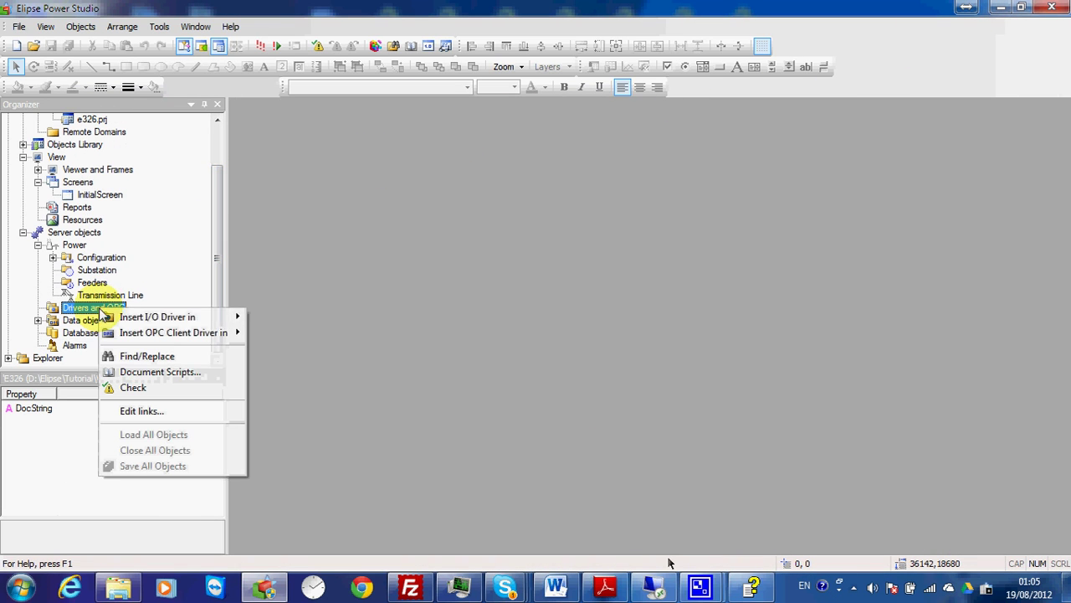
{"action": "mouse_move", "coordinate": [154, 317]}
{"action": "left_click", "coordinate": [293, 318]}
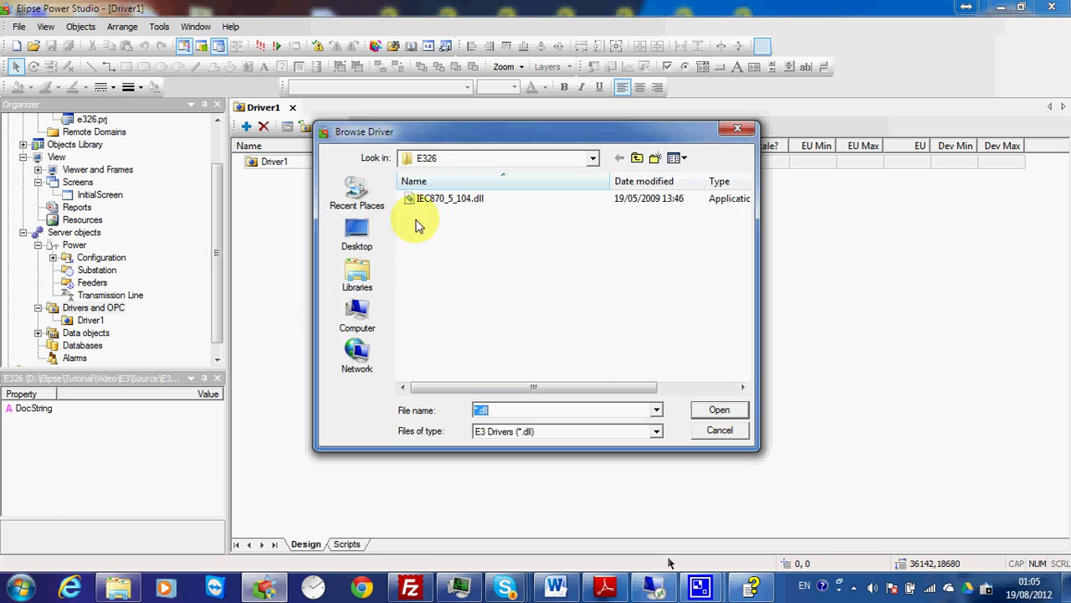
{"action": "left_click", "coordinate": [444, 199]}
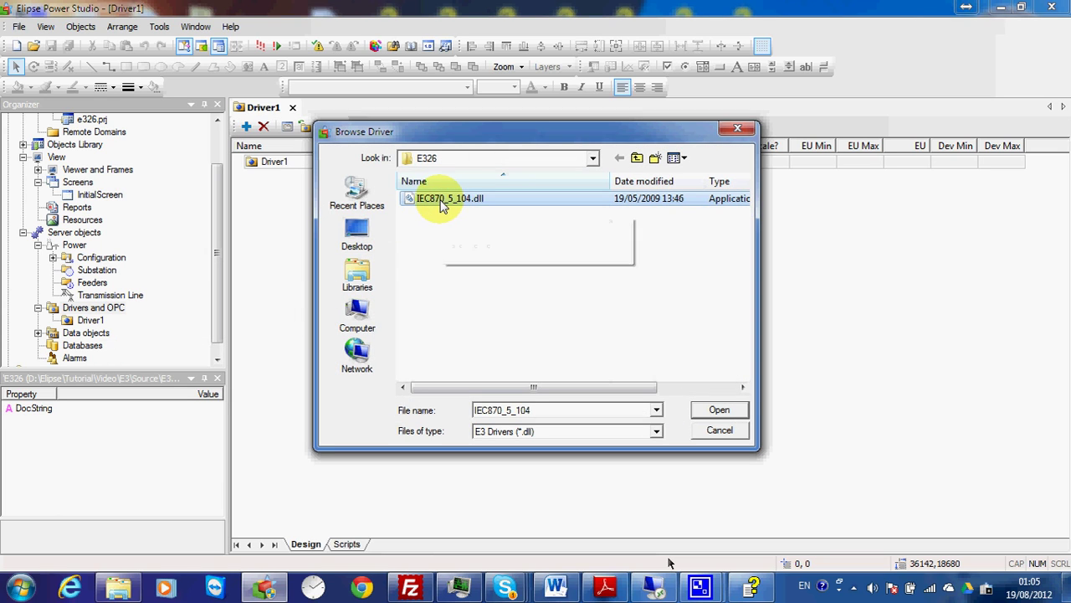
{"action": "mouse_move", "coordinate": [460, 206]}
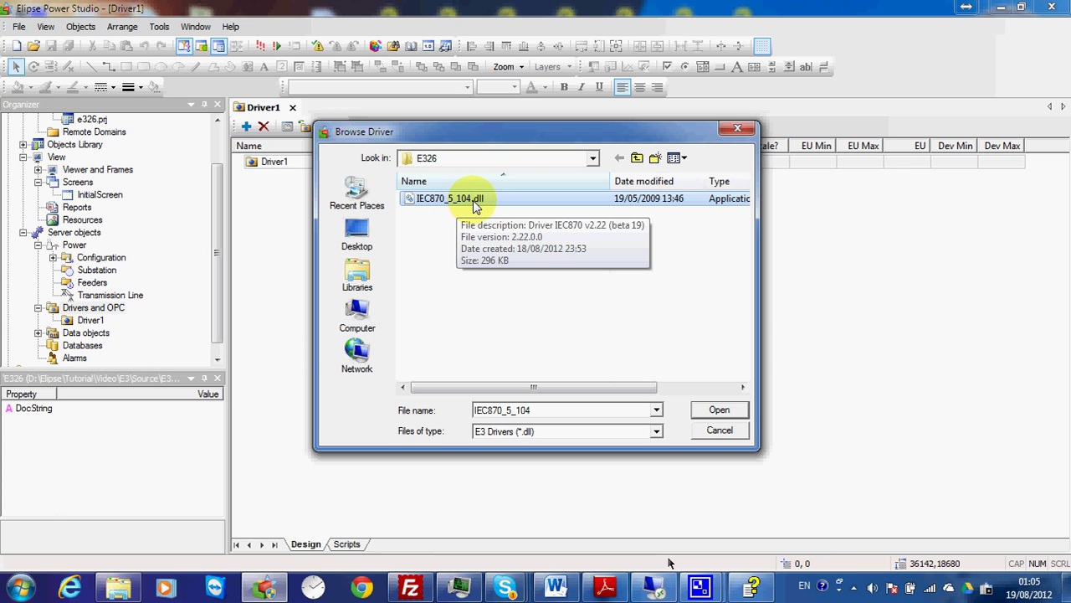
{"action": "double_click", "coordinate": [498, 200]}
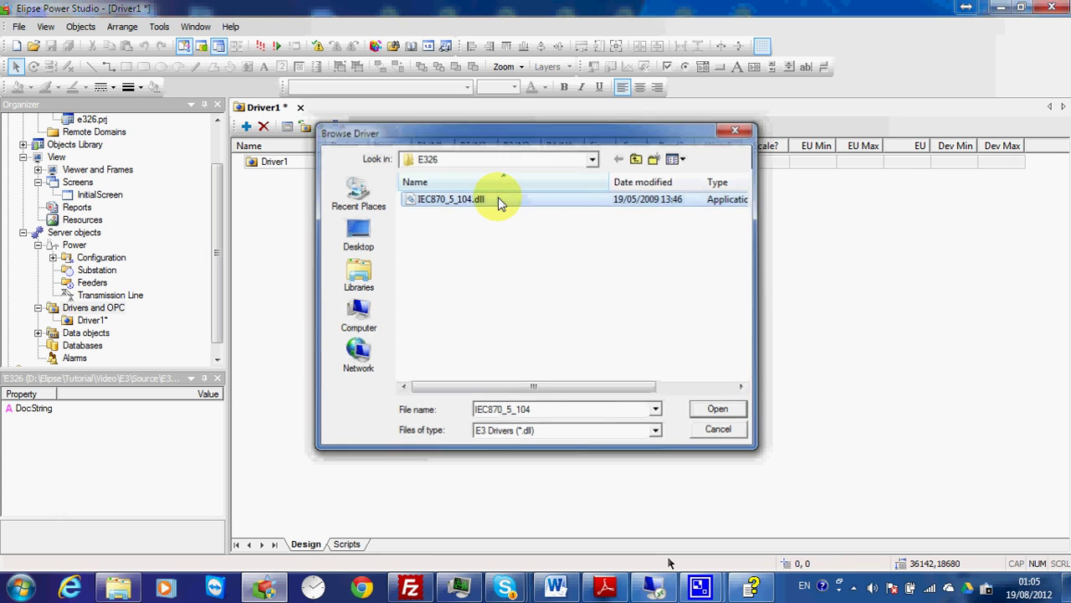
- Set the driver's protocol to IEC 870-5-104 MASTER and its physical layer to Ethernet
{"action": "left_click", "coordinate": [492, 201]}
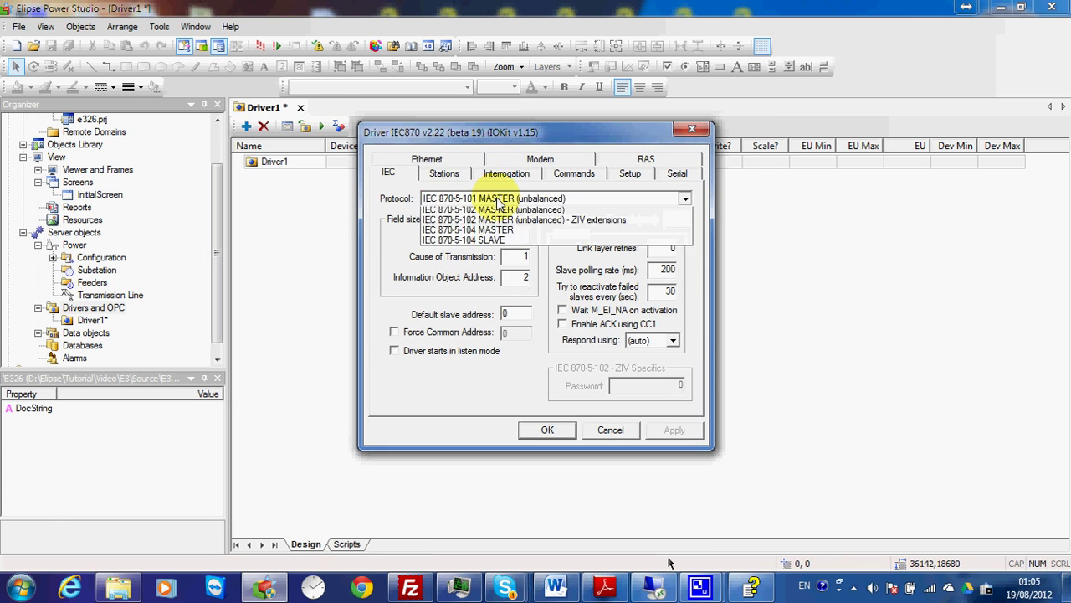
{"action": "left_click", "coordinate": [484, 277]}
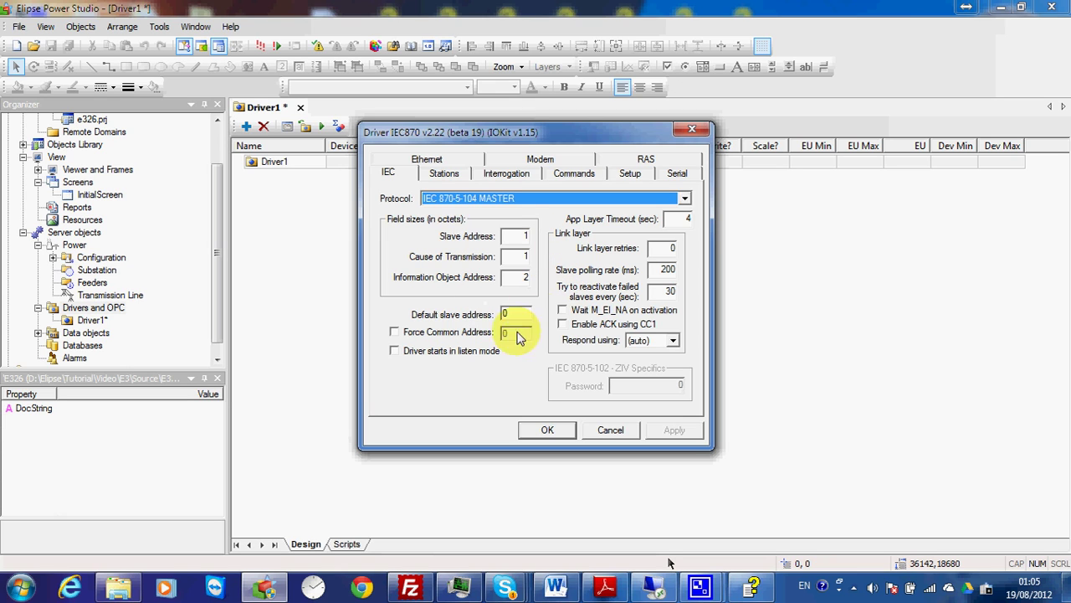
{"action": "left_click", "coordinate": [445, 174]}
{"action": "left_click", "coordinate": [507, 174]}
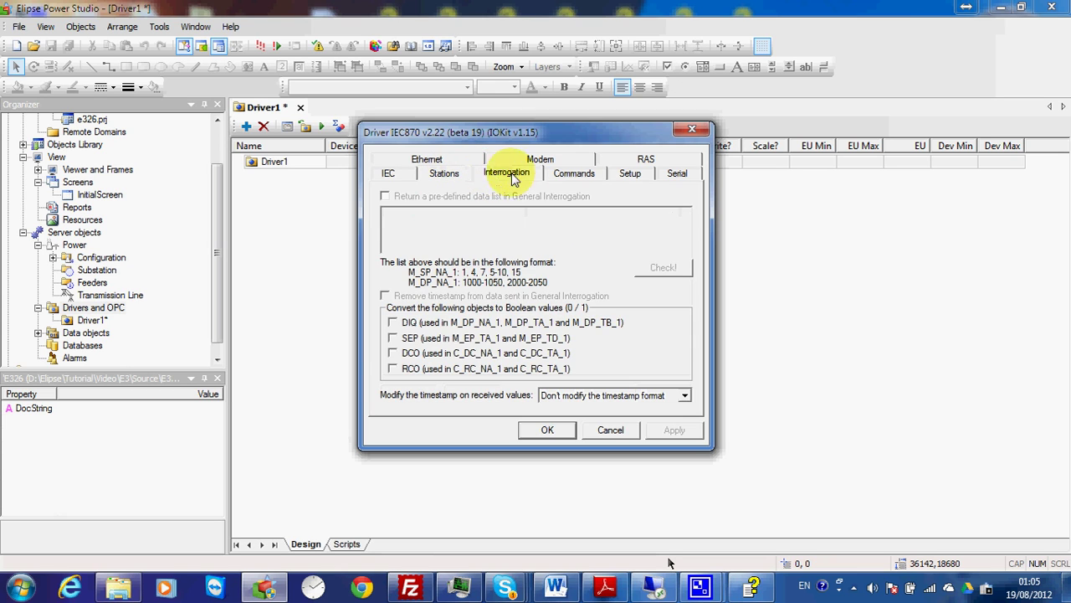
{"action": "left_click", "coordinate": [574, 174]}
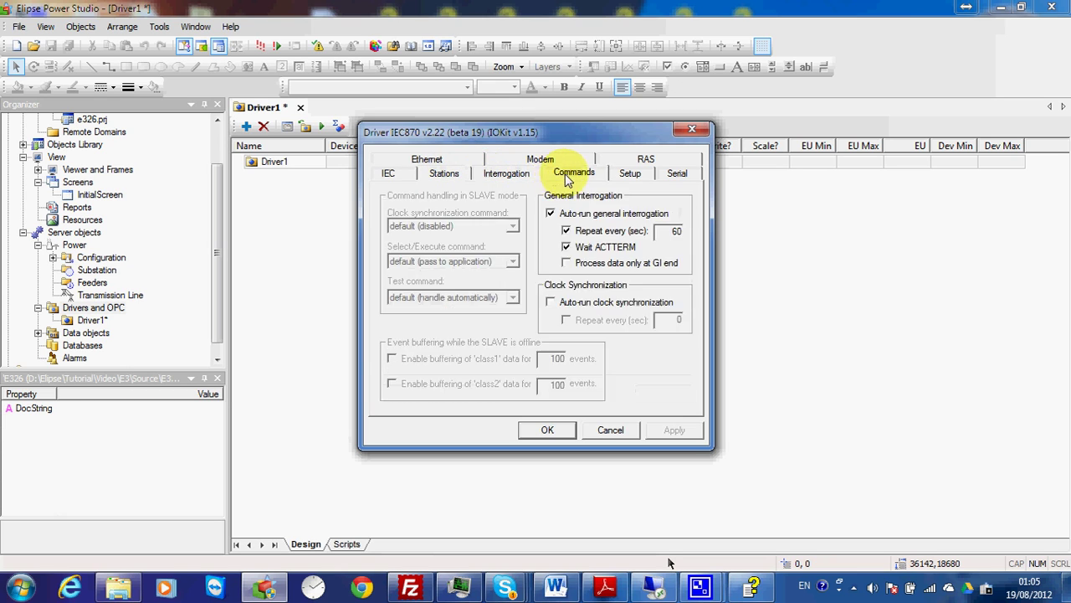
{"action": "left_click", "coordinate": [630, 174]}
{"action": "left_click", "coordinate": [495, 199]}
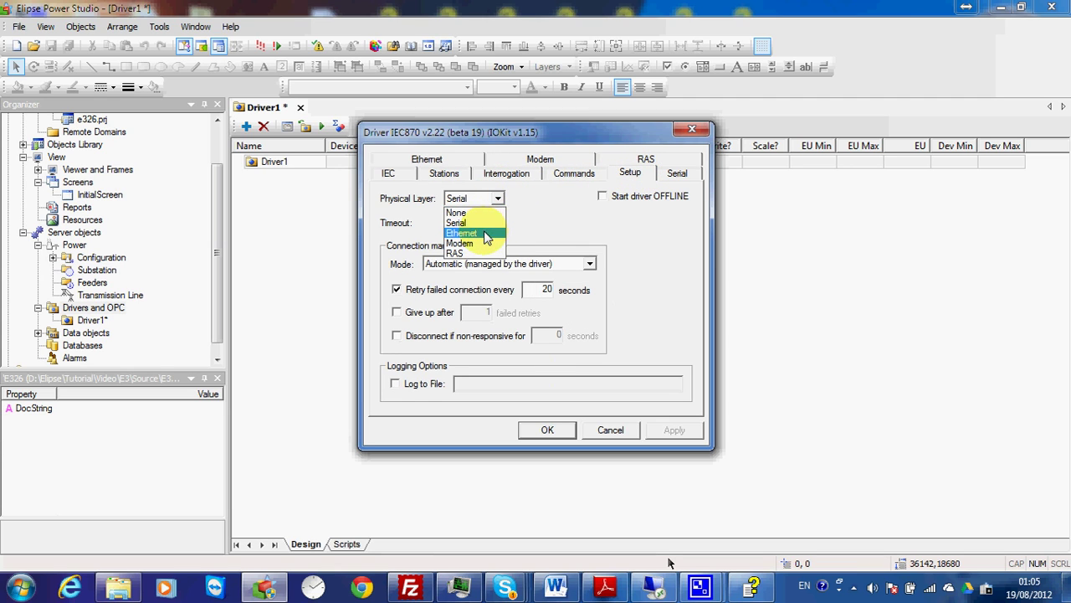
{"action": "left_click", "coordinate": [490, 232]}
- Set the driver's TCP/IP connection to IP 192.168.1.2 and port 2404, and confirm the driver configuration
{"action": "left_click", "coordinate": [461, 157]}
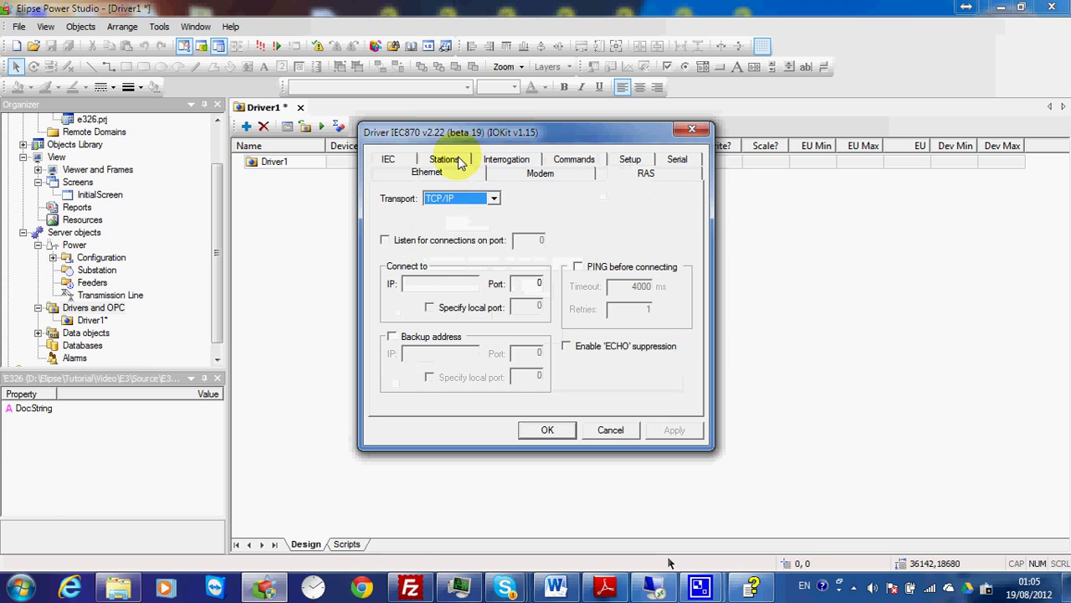
{"action": "left_click", "coordinate": [439, 283]}
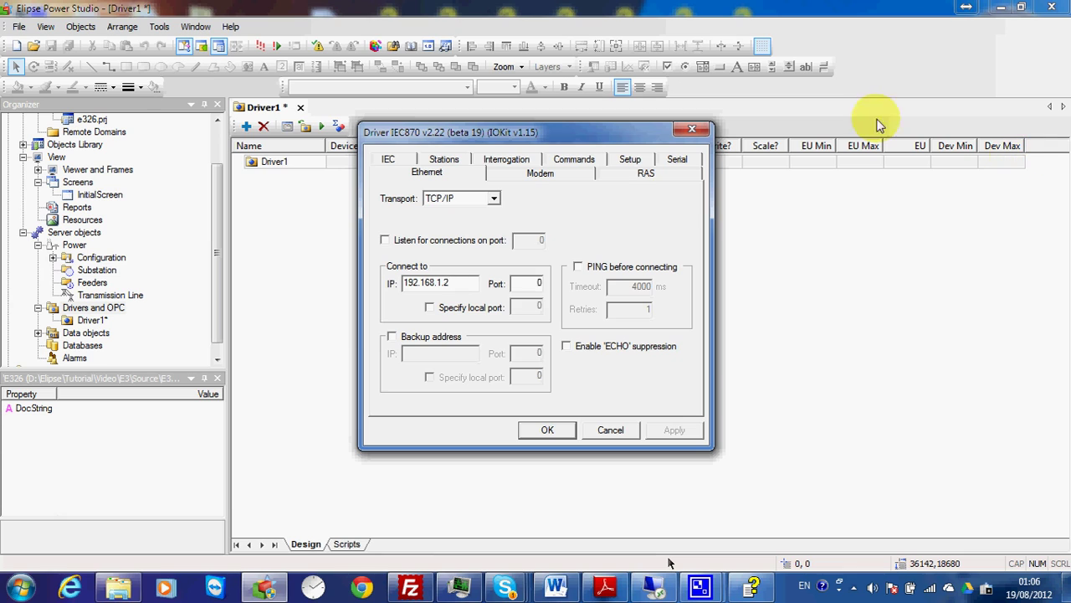
{"action": "type", "text": "14"}
{"action": "key", "text": "BackSpace"}
{"action": "key", "text": "BackSpace"}
{"action": "type", "text": "24"}
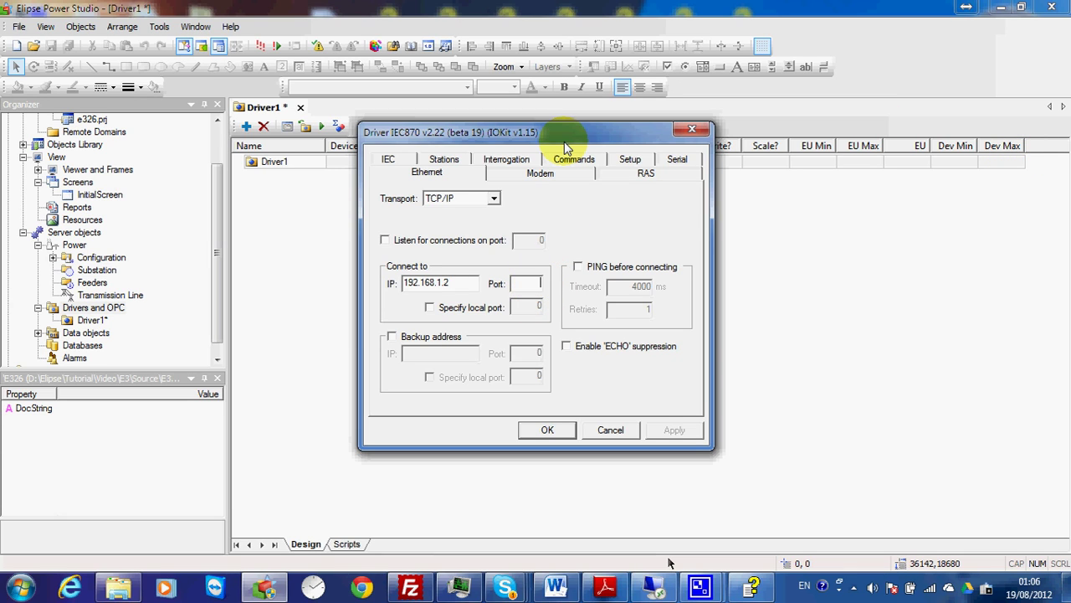
{"action": "type", "text": "04"}
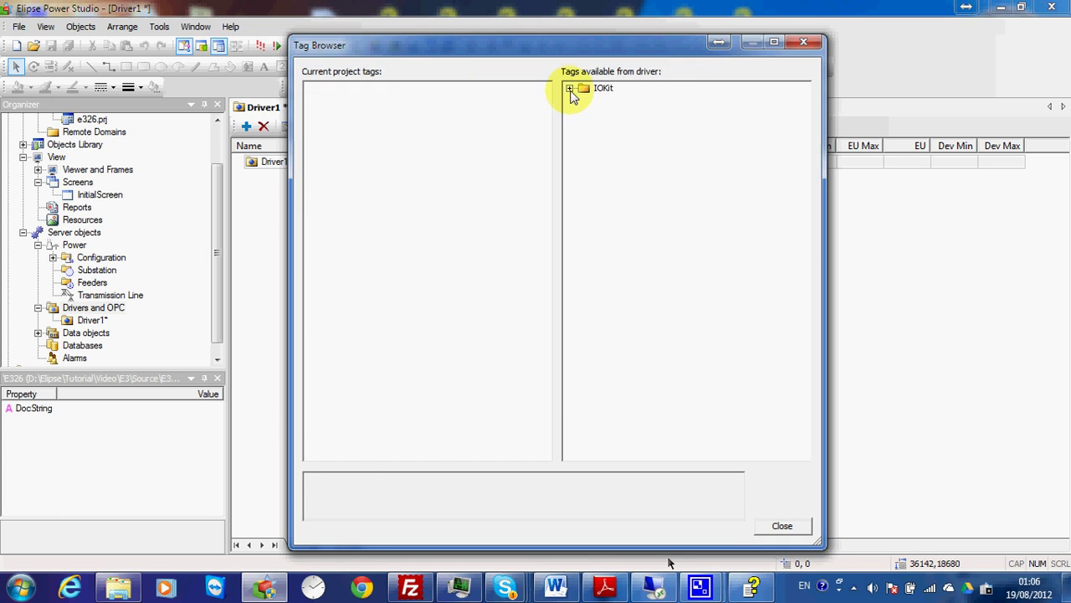
- Add the physical layer tag from the IOKit General folder to Driver1, save the driver and widen its Name column
{"action": "left_click", "coordinate": [569, 88]}
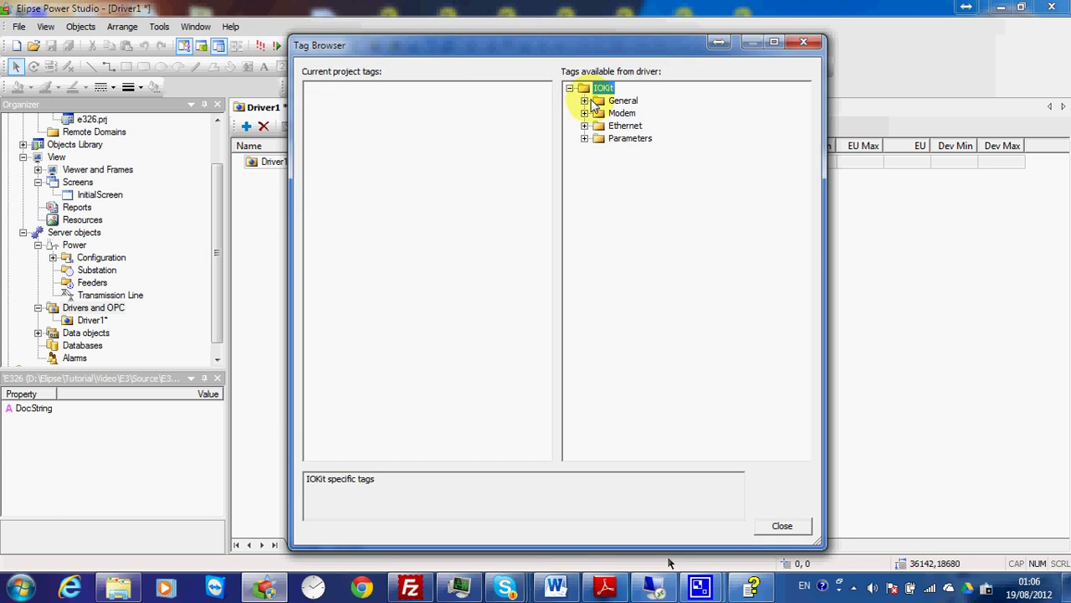
{"action": "left_click", "coordinate": [584, 100]}
{"action": "left_click_drag", "start_coordinate": [661, 125], "coordinate": [485, 134]}
{"action": "left_click", "coordinate": [756, 524]}
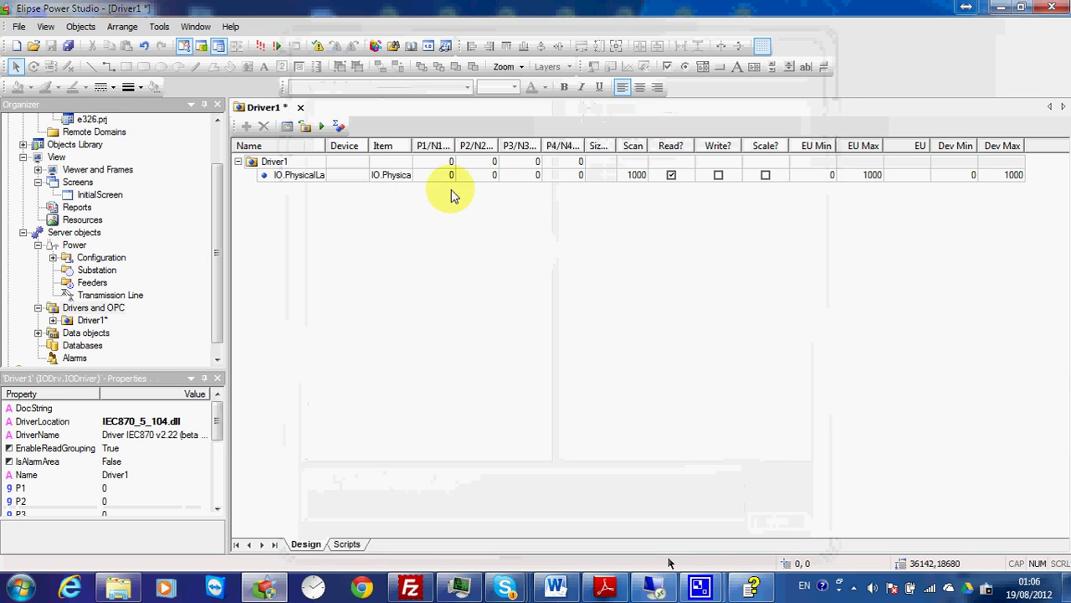
{"action": "left_click", "coordinate": [71, 52]}
{"action": "left_click_drag", "start_coordinate": [328, 144], "coordinate": [333, 183]}
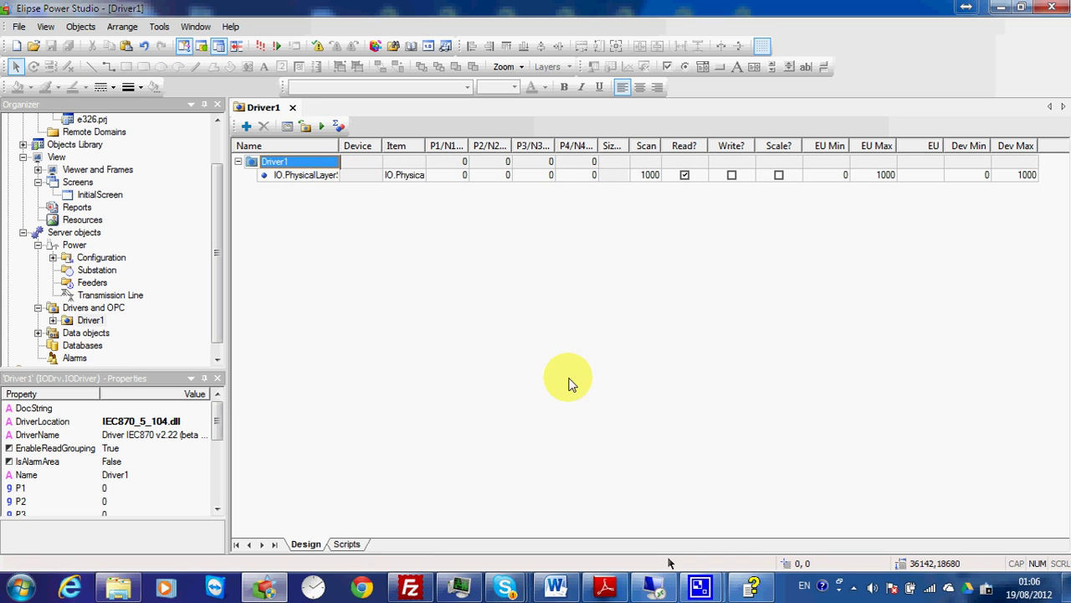
- Switch to the IEC870_5_104_US.pdf manual in Adobe Reader and skim from its cover to the General Station tags
{"action": "left_click", "coordinate": [605, 587]}
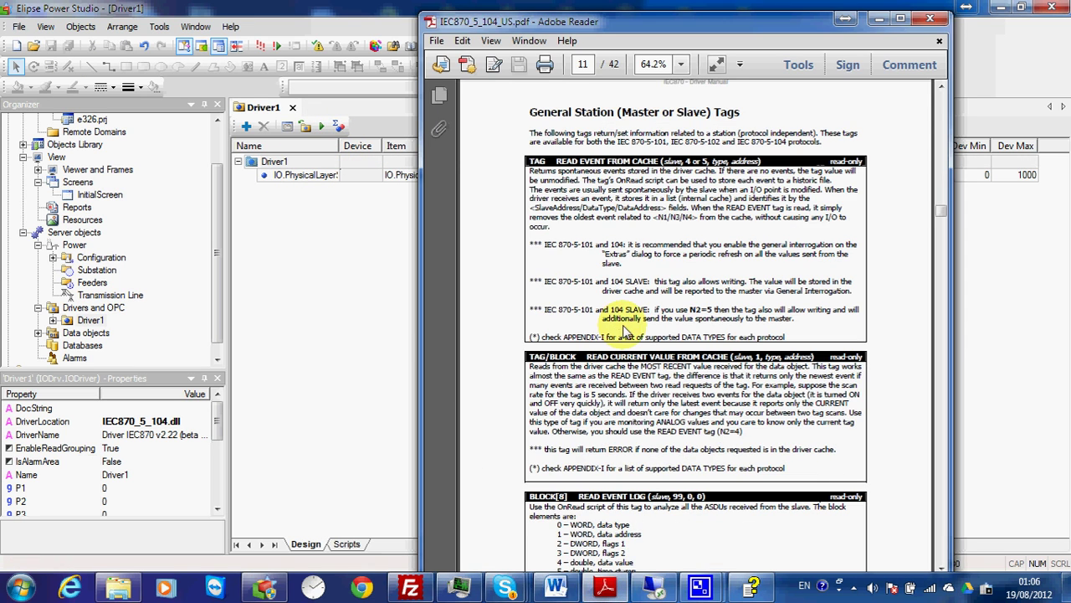
{"action": "scroll", "coordinate": [620, 380], "scroll_direction": "up", "scroll_amount": 5}
{"action": "scroll", "coordinate": [636, 359], "scroll_direction": "up", "scroll_amount": 5}
{"action": "left_click_drag", "start_coordinate": [943, 191], "coordinate": [942, 102]}
{"action": "scroll", "coordinate": [940, 101], "scroll_direction": "down", "scroll_amount": 1}
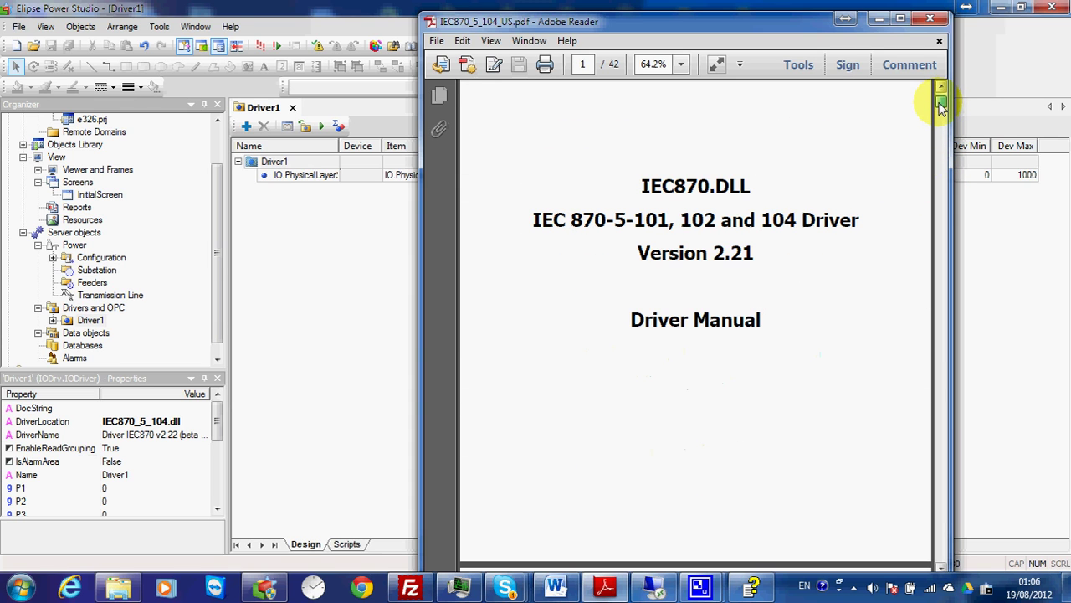
{"action": "scroll", "coordinate": [624, 400], "scroll_direction": "down", "scroll_amount": 15}
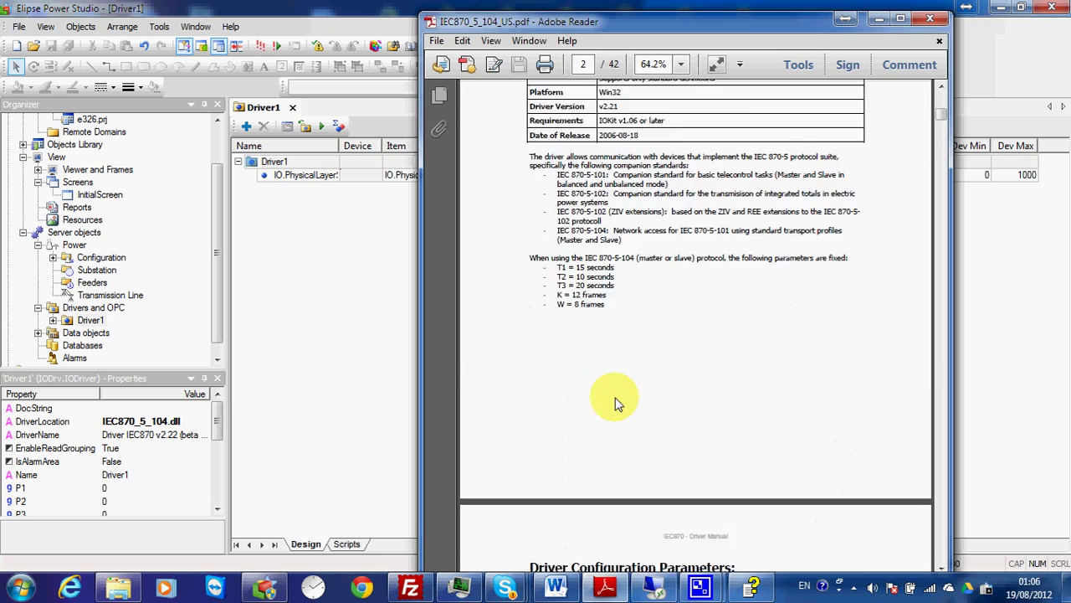
{"action": "scroll", "coordinate": [615, 402], "scroll_direction": "down", "scroll_amount": 20}
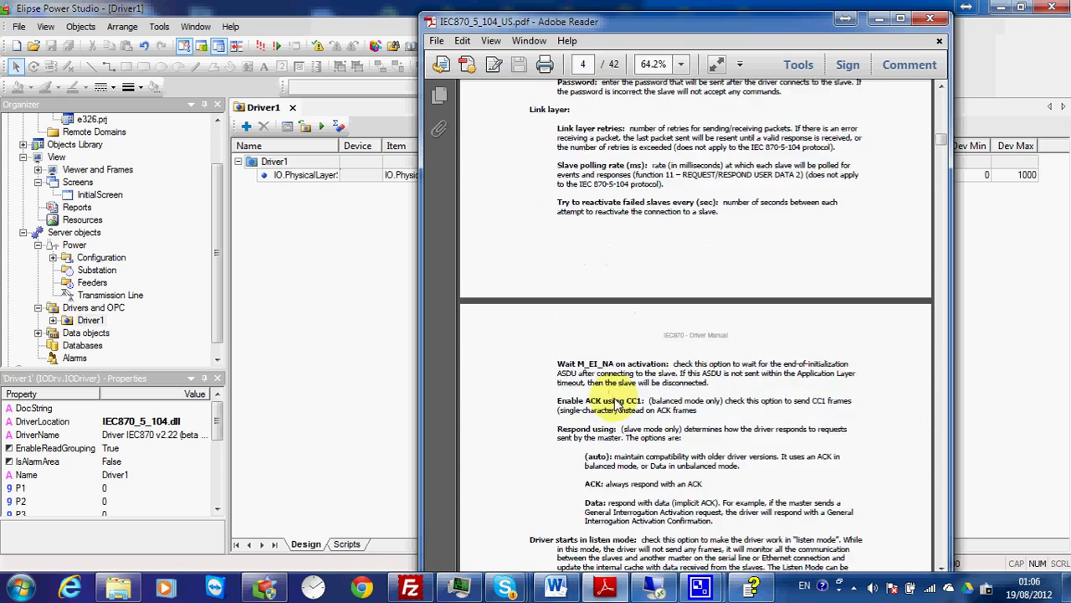
{"action": "scroll", "coordinate": [616, 402], "scroll_direction": "down", "scroll_amount": 8}
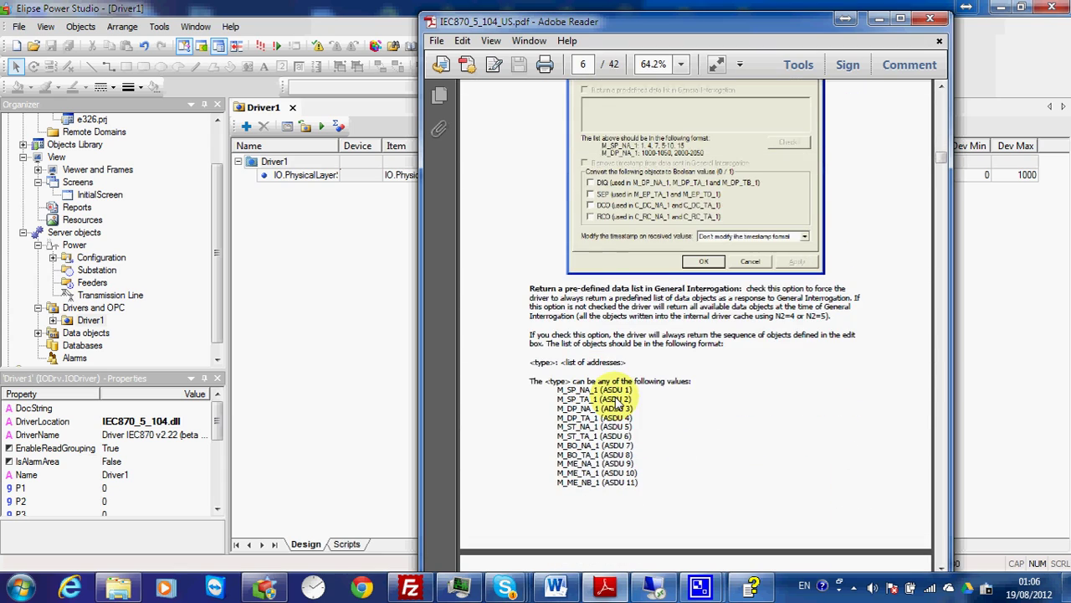
{"action": "scroll", "coordinate": [617, 404], "scroll_direction": "down", "scroll_amount": 20}
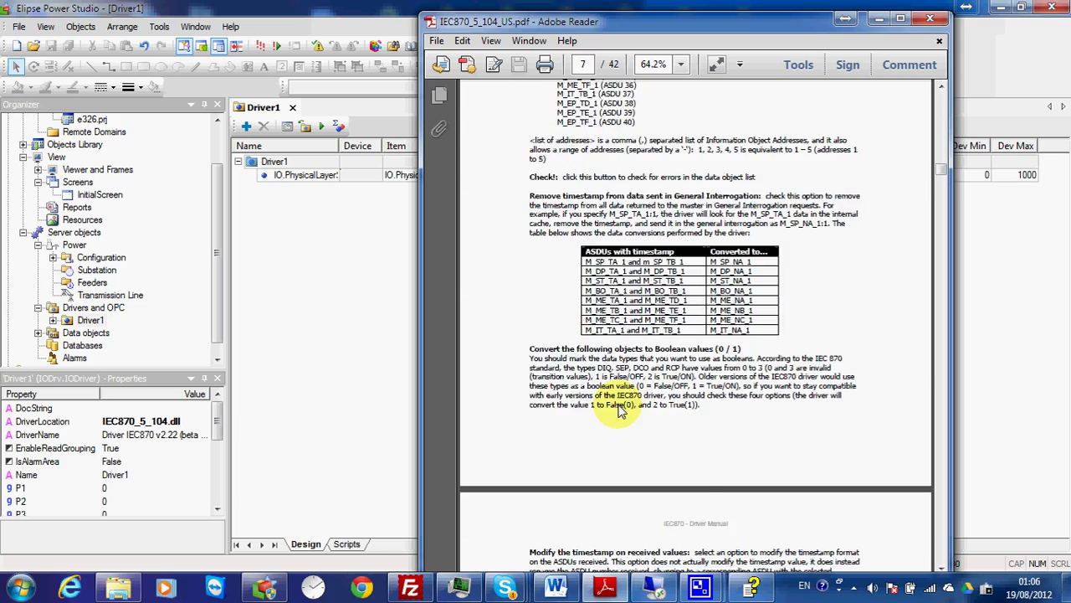
{"action": "scroll", "coordinate": [619, 408], "scroll_direction": "down", "scroll_amount": 20}
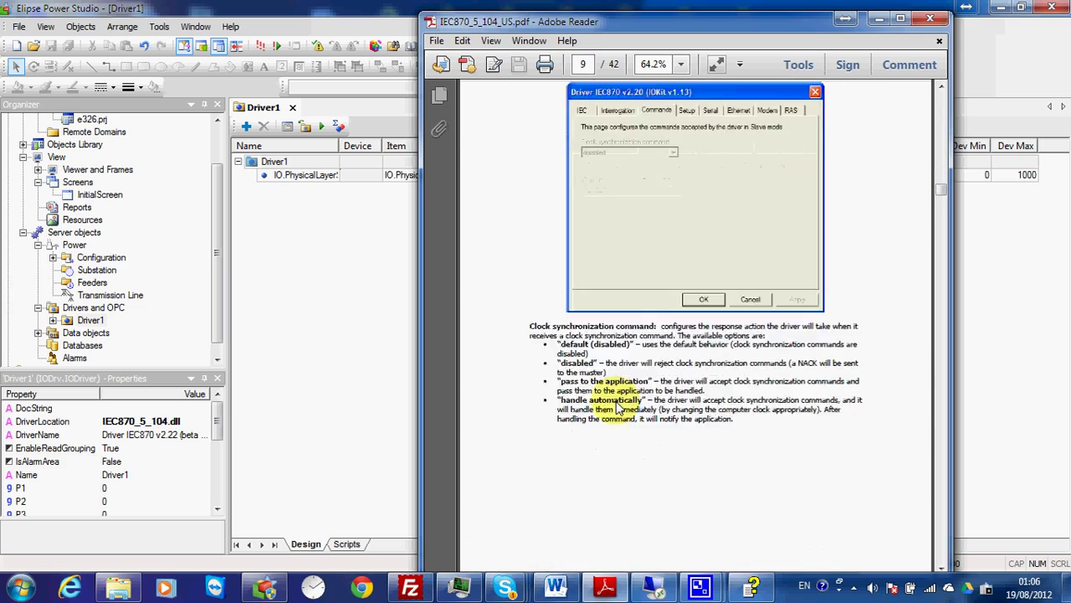
{"action": "scroll", "coordinate": [617, 403], "scroll_direction": "down", "scroll_amount": 10}
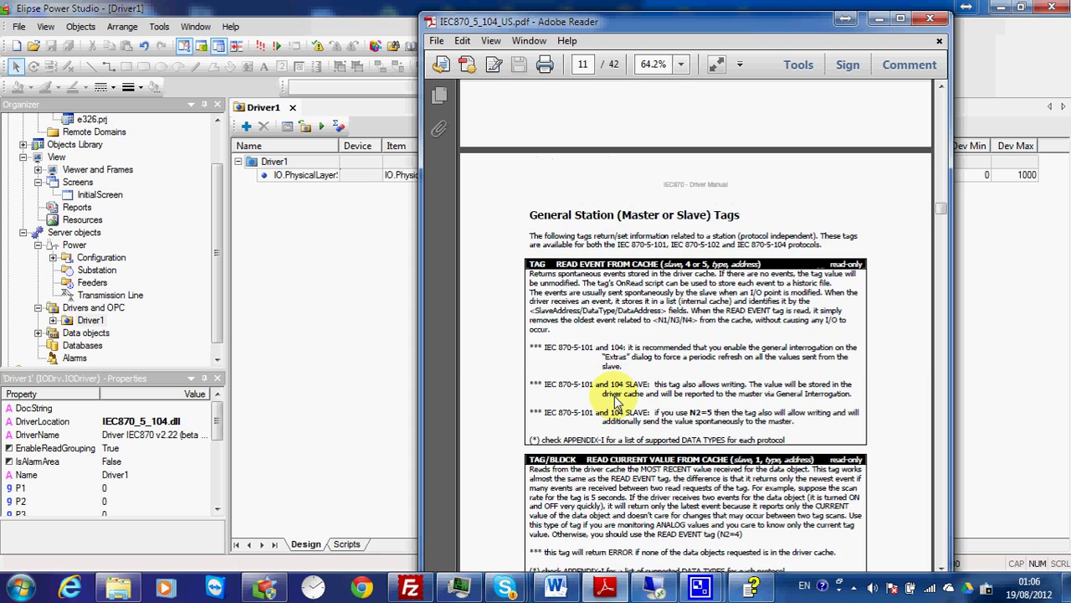
- Examine the manual's I/O tag parameters, the Read Event From Cache tag and the slave-specific Command Indication block
{"action": "scroll", "coordinate": [617, 405], "scroll_direction": "up", "scroll_amount": 10}
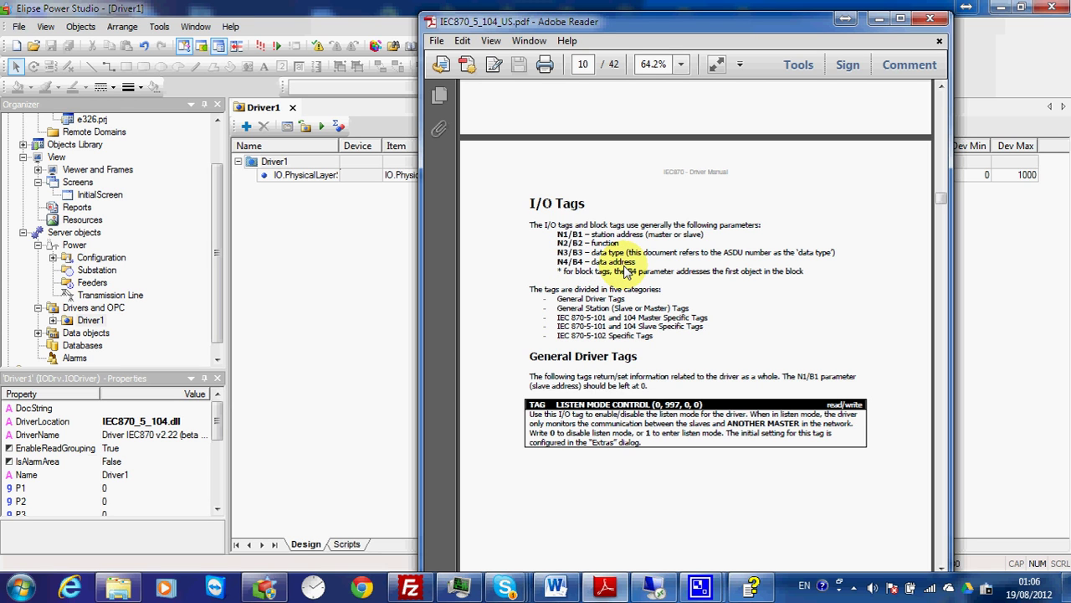
{"action": "scroll", "coordinate": [626, 272], "scroll_direction": "down", "scroll_amount": 10}
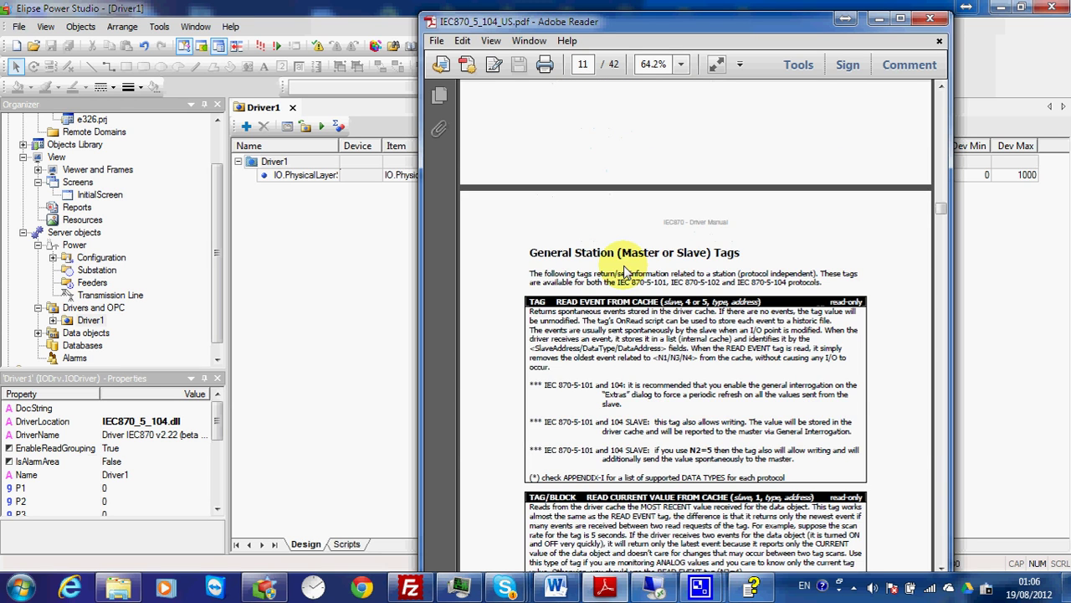
{"action": "scroll", "coordinate": [626, 272], "scroll_direction": "down", "scroll_amount": 1}
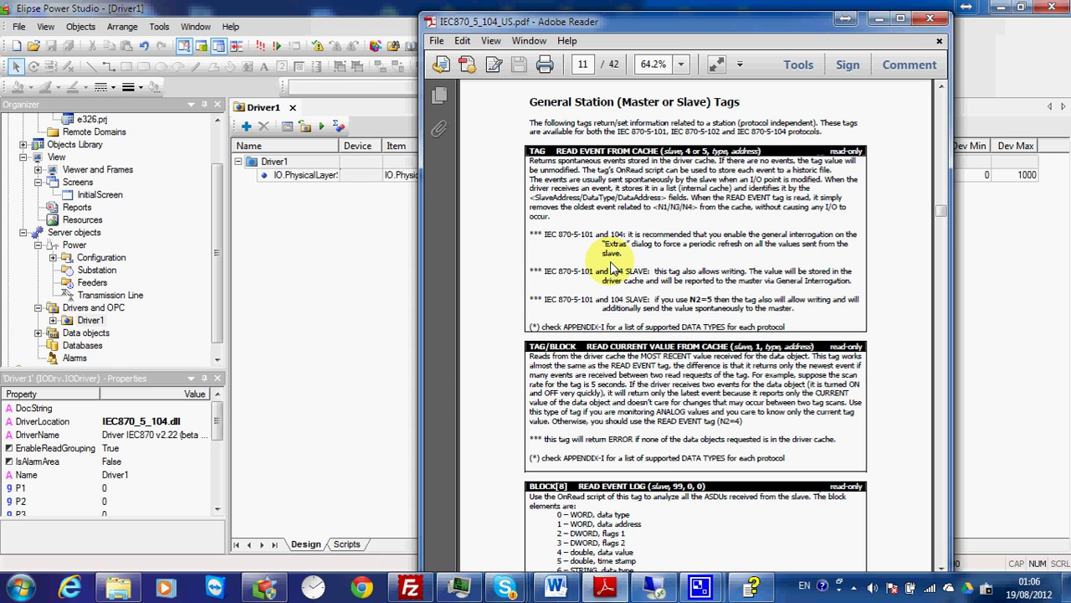
{"action": "scroll", "coordinate": [612, 268], "scroll_direction": "up", "scroll_amount": 2}
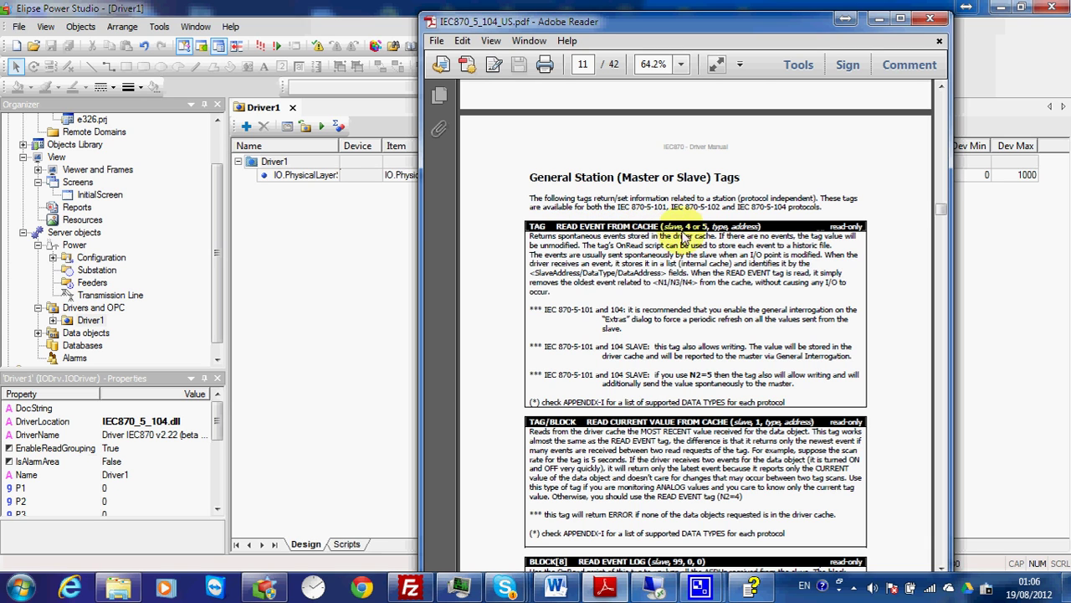
{"action": "scroll", "coordinate": [676, 374], "scroll_direction": "up", "scroll_amount": 1}
{"action": "scroll", "coordinate": [682, 360], "scroll_direction": "down", "scroll_amount": 5}
{"action": "scroll", "coordinate": [694, 343], "scroll_direction": "up", "scroll_amount": 3}
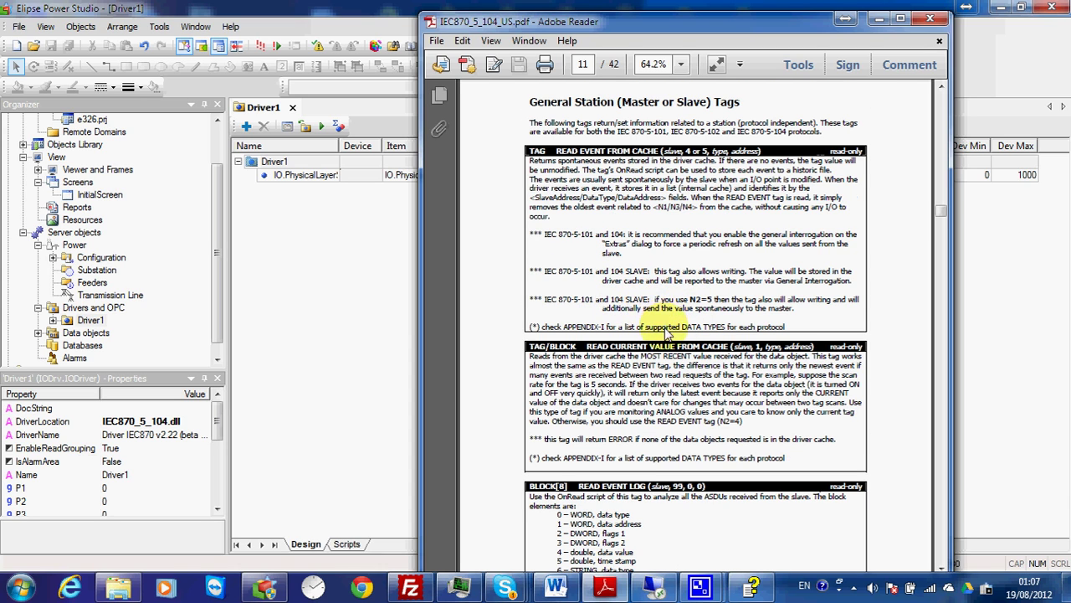
{"action": "scroll", "coordinate": [667, 332], "scroll_direction": "down", "scroll_amount": 15}
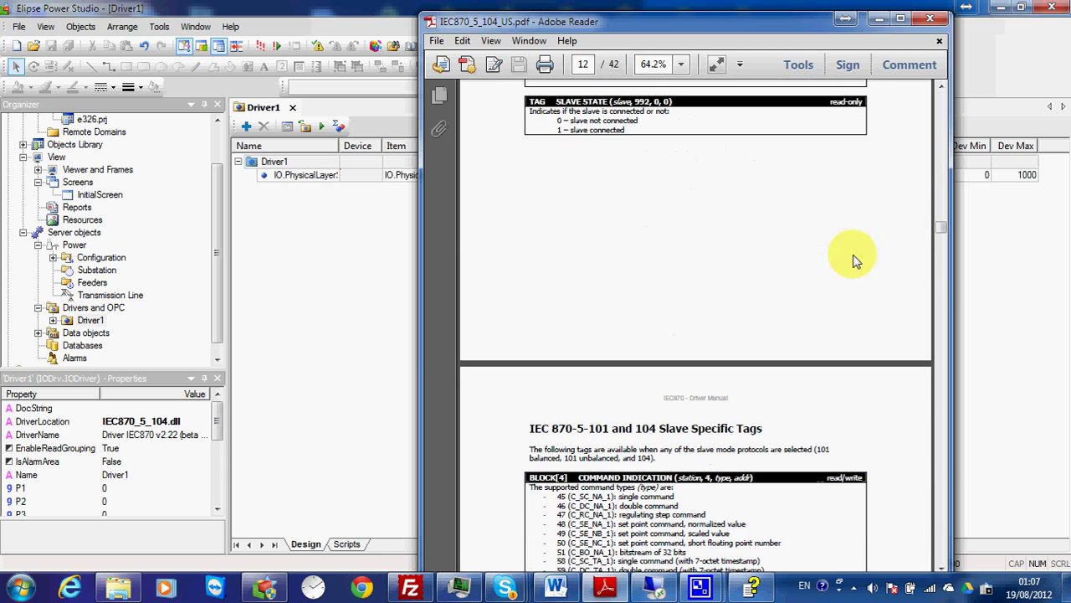
{"action": "scroll", "coordinate": [693, 352], "scroll_direction": "down", "scroll_amount": 5}
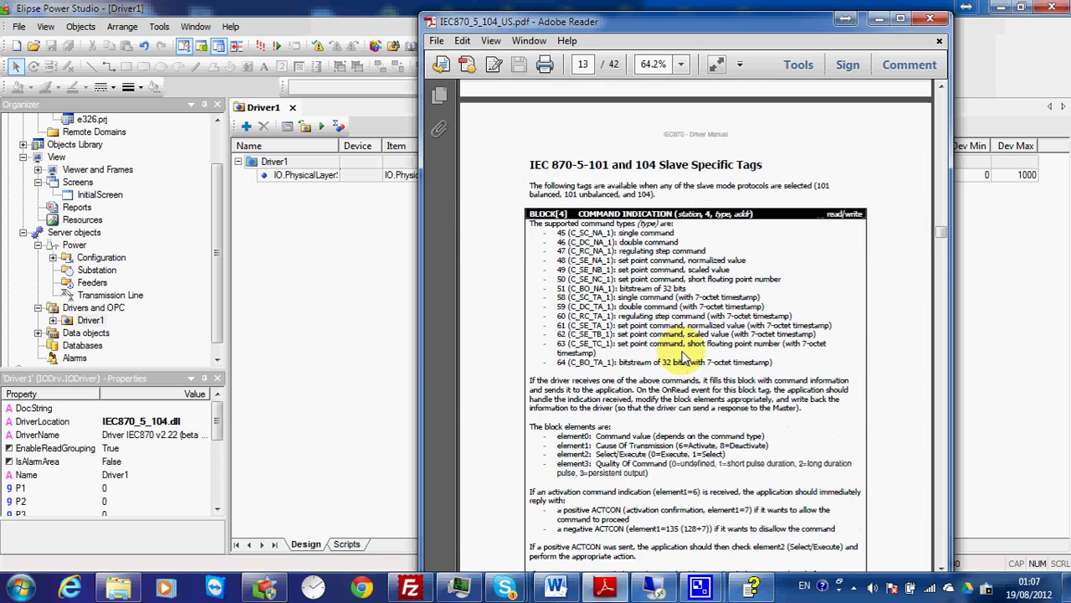
- Examine the manual's Command Indication details, master-specific tags and Slave State tag parameters, and return to Elipse Power Studio
{"action": "scroll", "coordinate": [684, 359], "scroll_direction": "down", "scroll_amount": 1}
{"action": "scroll", "coordinate": [682, 358], "scroll_direction": "down", "scroll_amount": 6}
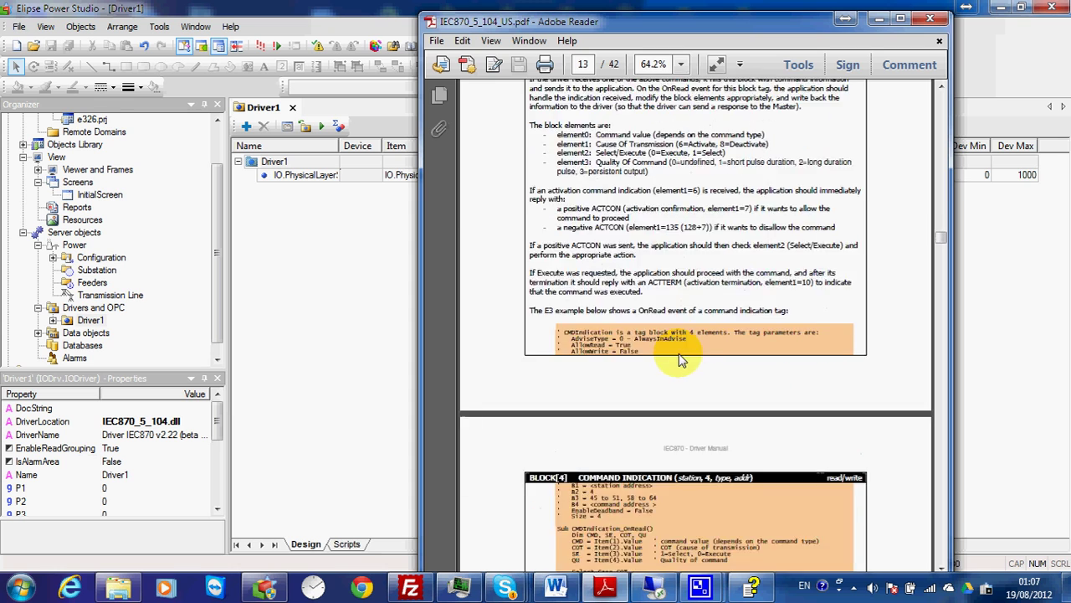
{"action": "scroll", "coordinate": [678, 358], "scroll_direction": "down", "scroll_amount": 7}
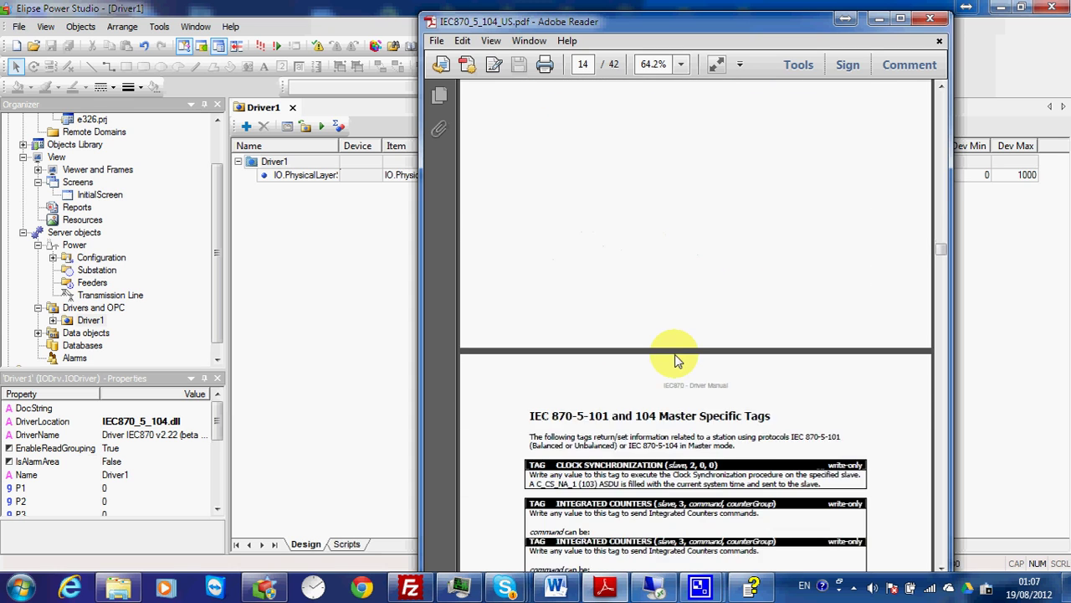
{"action": "scroll", "coordinate": [676, 359], "scroll_direction": "up", "scroll_amount": 10}
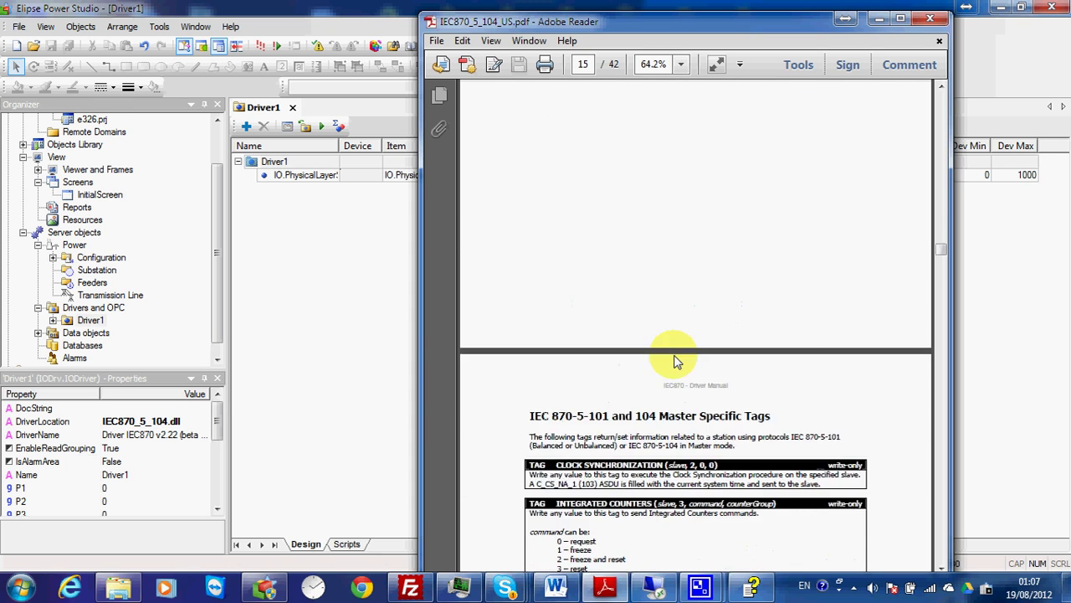
{"action": "scroll", "coordinate": [673, 362], "scroll_direction": "up", "scroll_amount": 6}
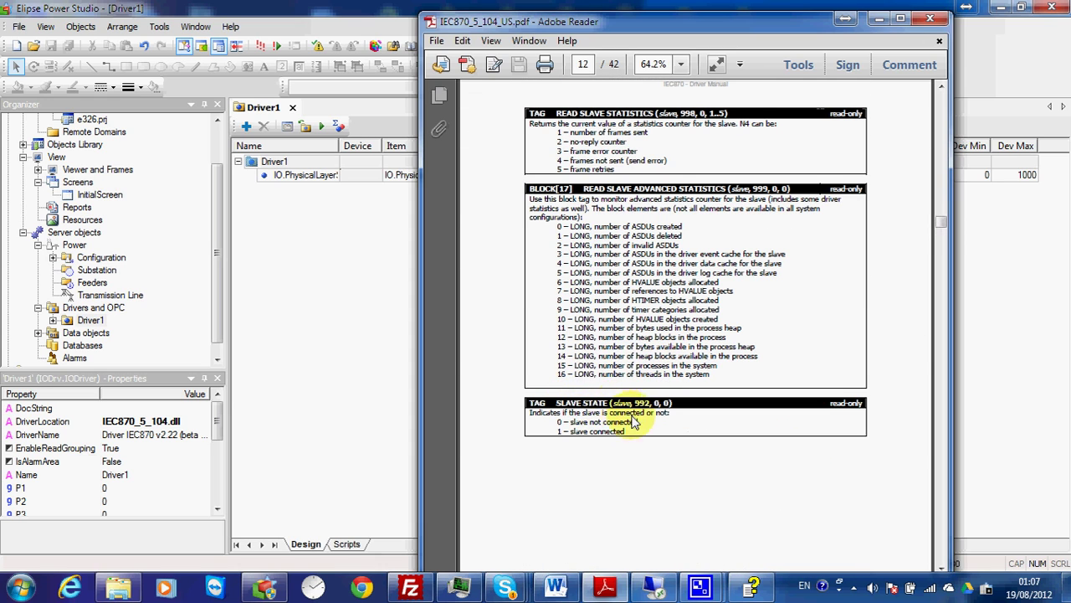
{"action": "scroll", "coordinate": [618, 415], "scroll_direction": "down", "scroll_amount": 1}
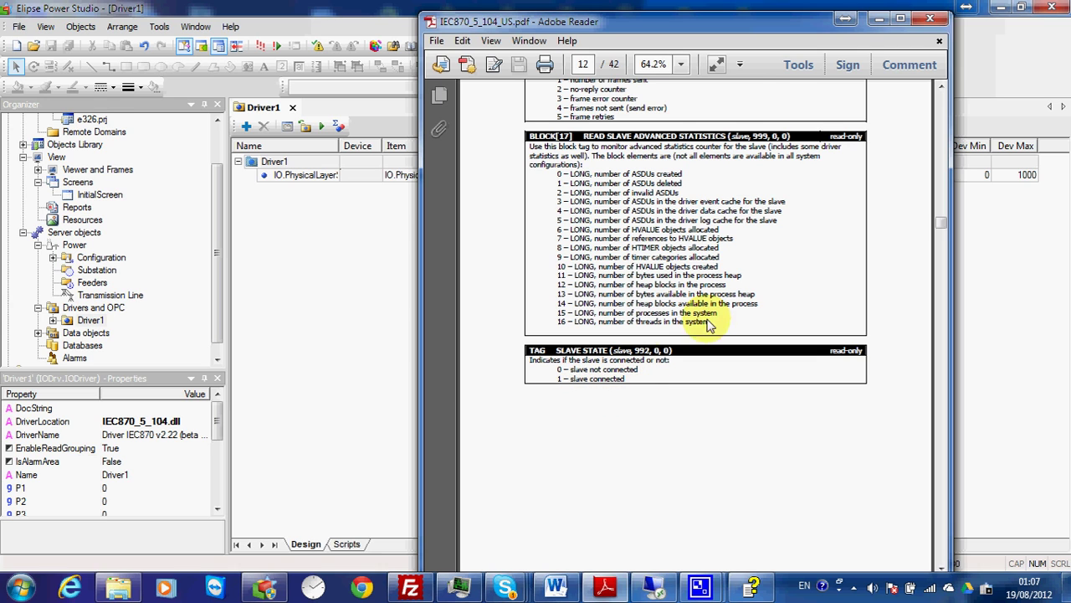
{"action": "left_click", "coordinate": [876, 18]}
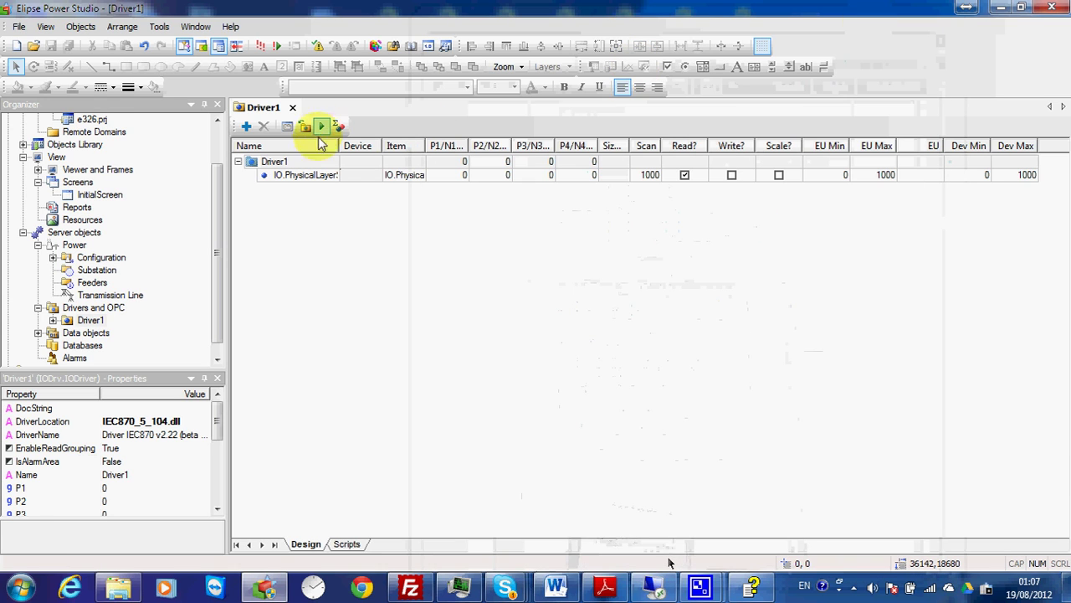
- Add one IO tag to Driver1 and name it Slave_State
{"action": "left_click", "coordinate": [310, 161]}
{"action": "right_click", "coordinate": [311, 162]}
{"action": "left_click", "coordinate": [246, 125]}
{"action": "left_click", "coordinate": [246, 125]}
{"action": "left_click", "coordinate": [280, 156]}
{"action": "left_click", "coordinate": [502, 321]}
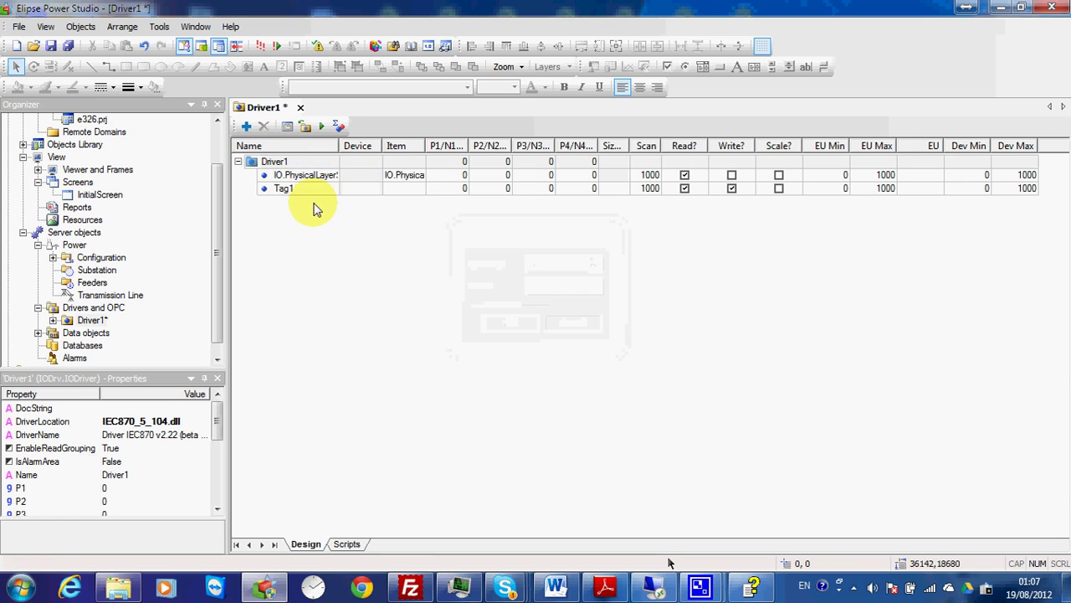
{"action": "type", "text": "Slave_S"}
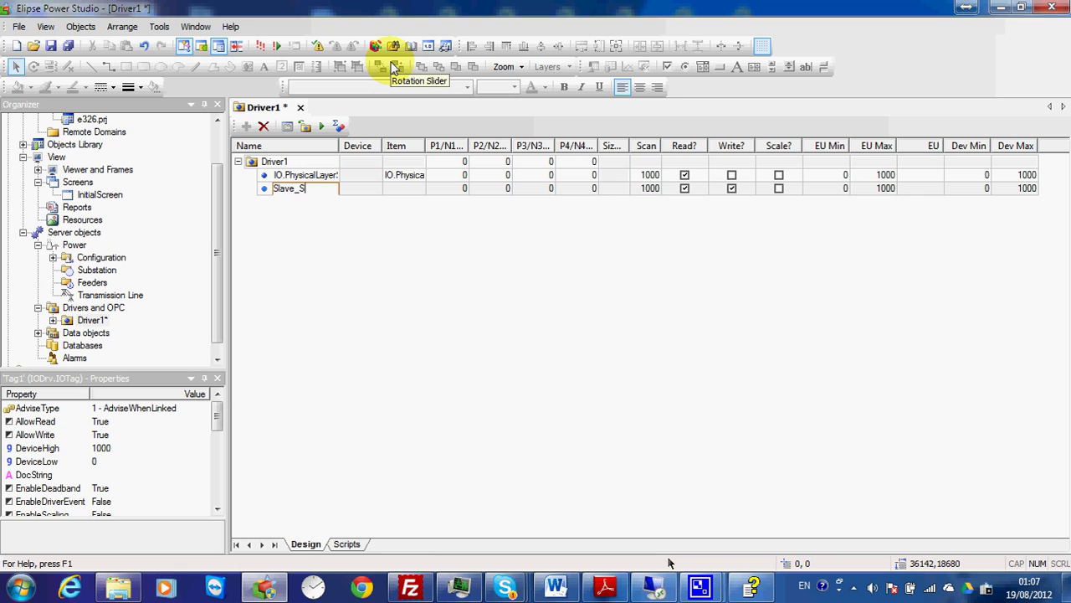
{"action": "type", "text": "e"}
{"action": "key", "text": "Return"}
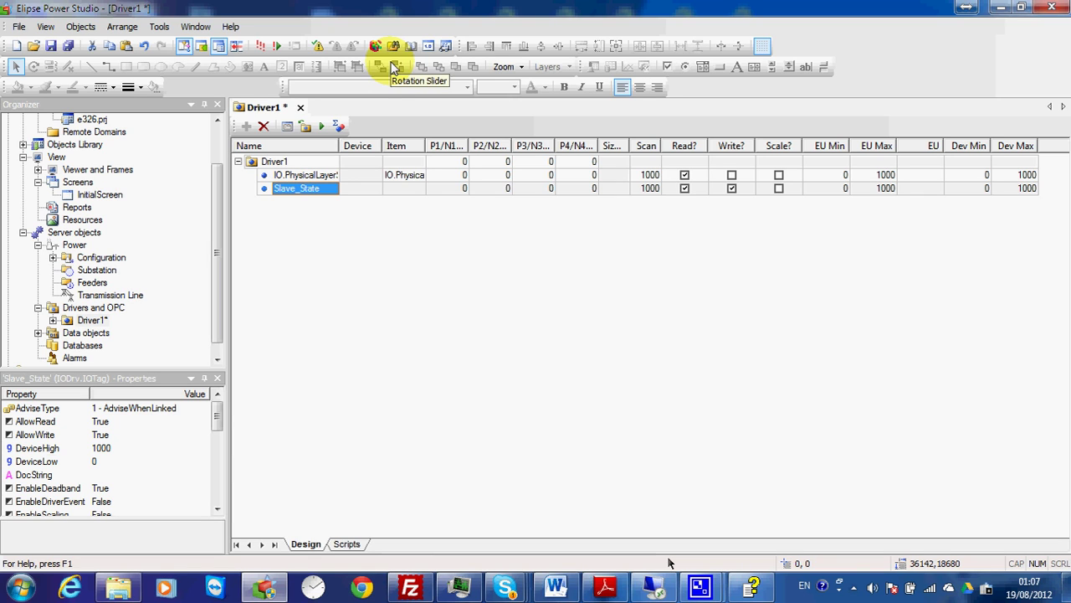
- Set the Slave_State tag's P1/N1 parameter to 1 and its P2/N2 parameter to 992
{"action": "left_click", "coordinate": [452, 188]}
{"action": "type", "text": "1"}
{"action": "left_click", "coordinate": [491, 191]}
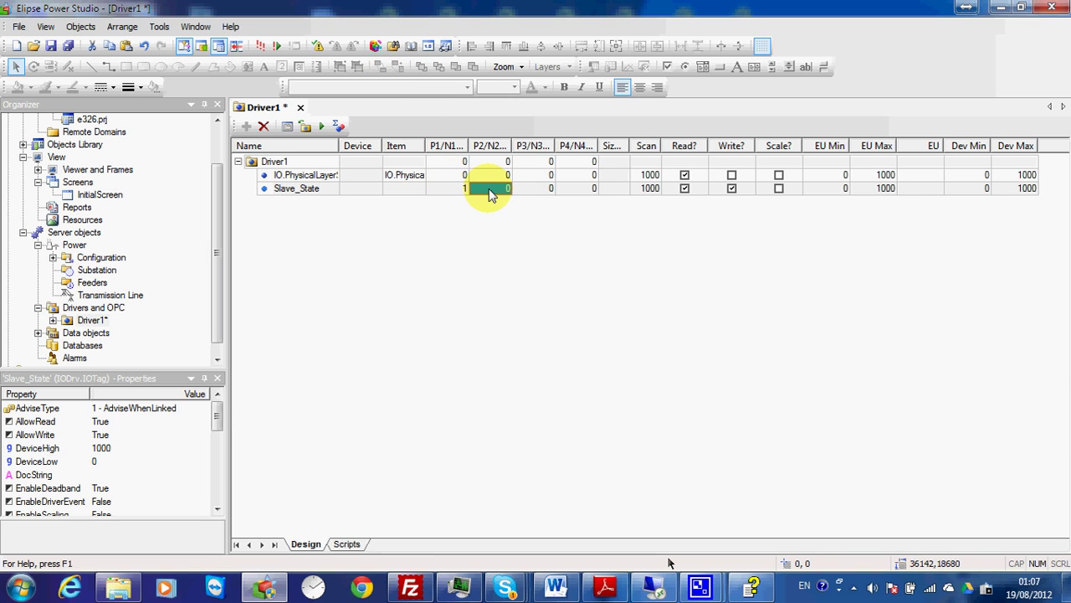
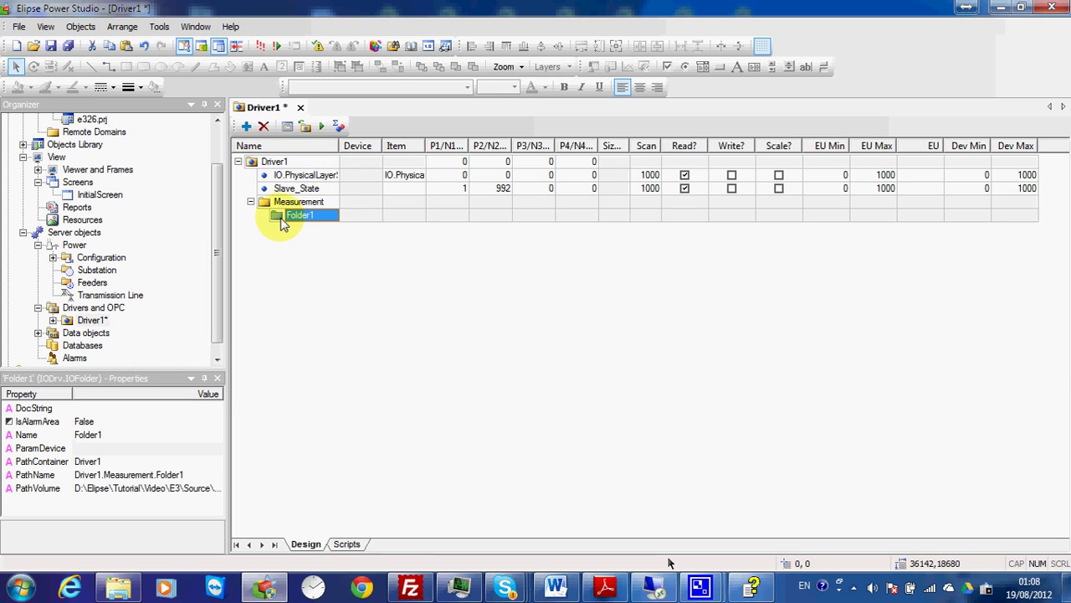
- Delete Folder1 from inside the Measurement folder and insert a folder named Command directly under Driver1
{"action": "key", "text": "Delete"}
{"action": "left_click", "coordinate": [276, 162]}
{"action": "right_click", "coordinate": [284, 161]}
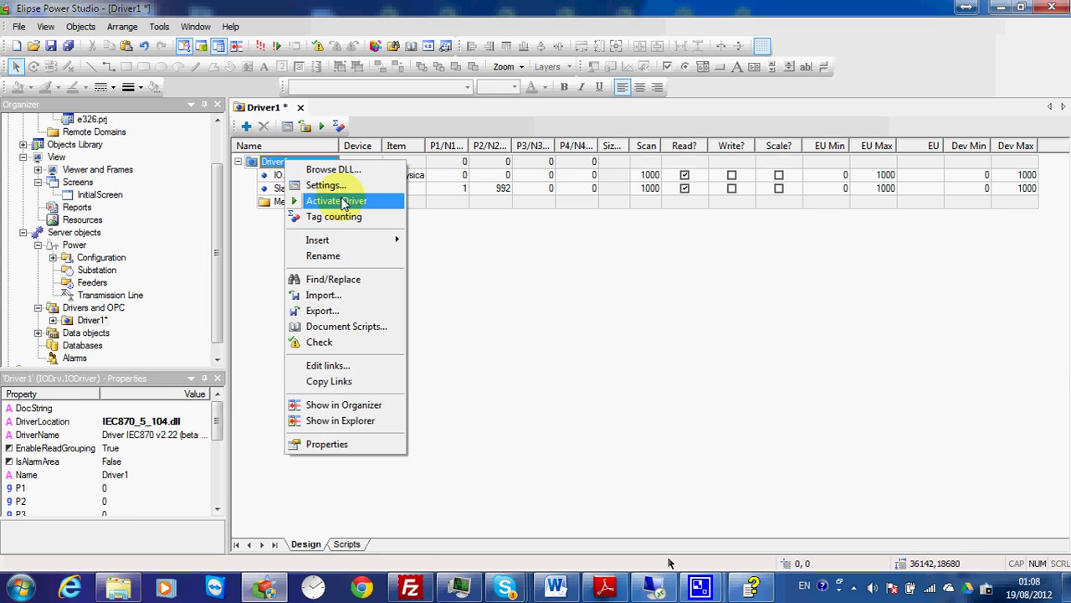
{"action": "left_click", "coordinate": [443, 268]}
{"action": "type", "text": "Command"}
{"action": "key", "text": "Return"}
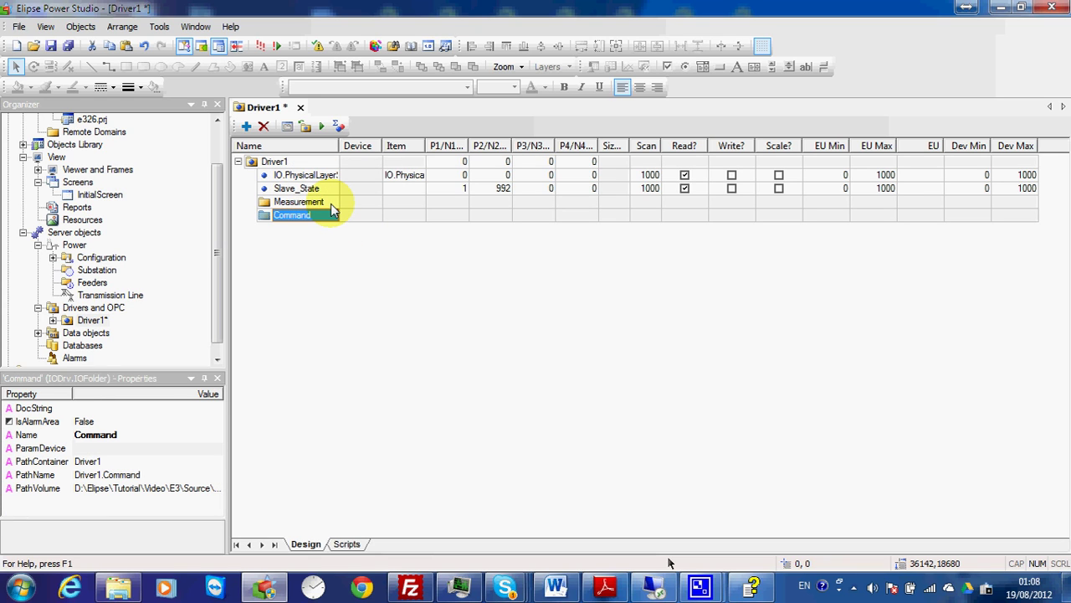
- Insert four IO tags into the Measurement folder
{"action": "left_click", "coordinate": [331, 205]}
{"action": "right_click", "coordinate": [335, 204]}
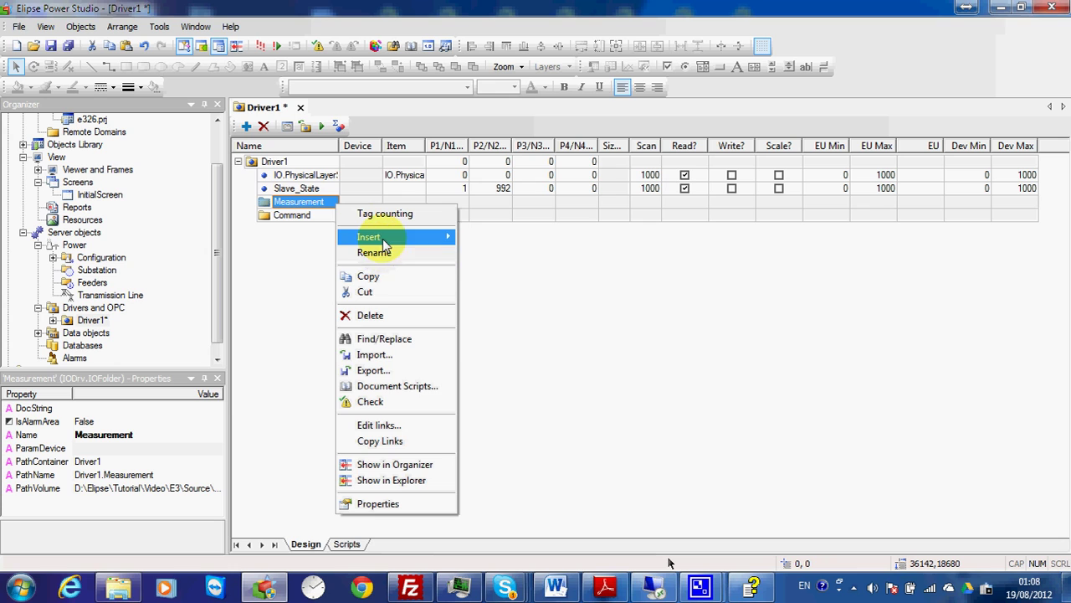
{"action": "mouse_move", "coordinate": [370, 237]}
{"action": "left_click", "coordinate": [537, 254]}
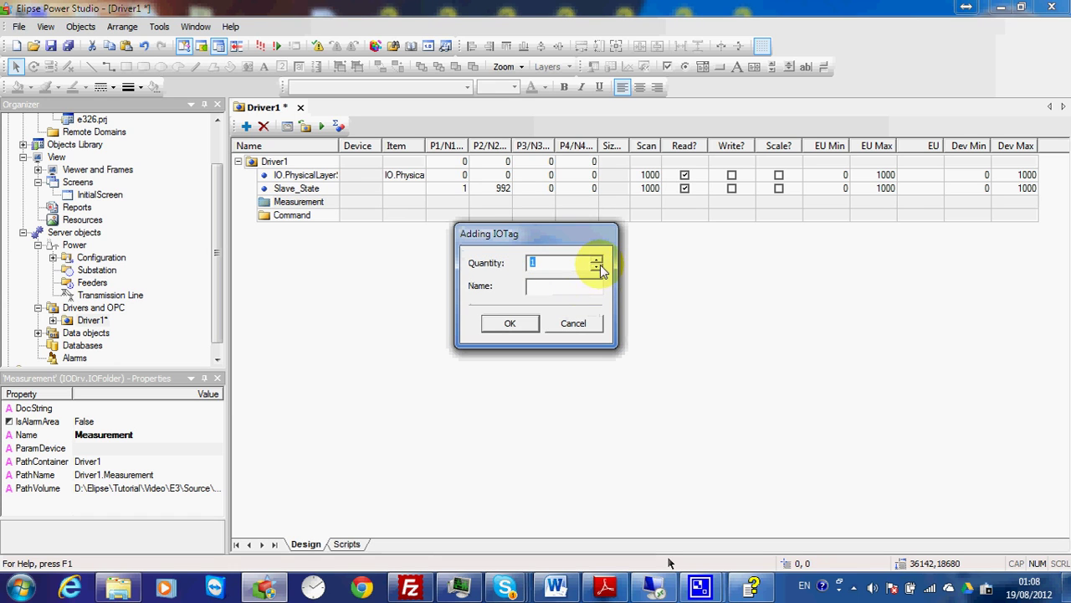
{"action": "left_click", "coordinate": [597, 261]}
{"action": "left_click", "coordinate": [510, 323]}
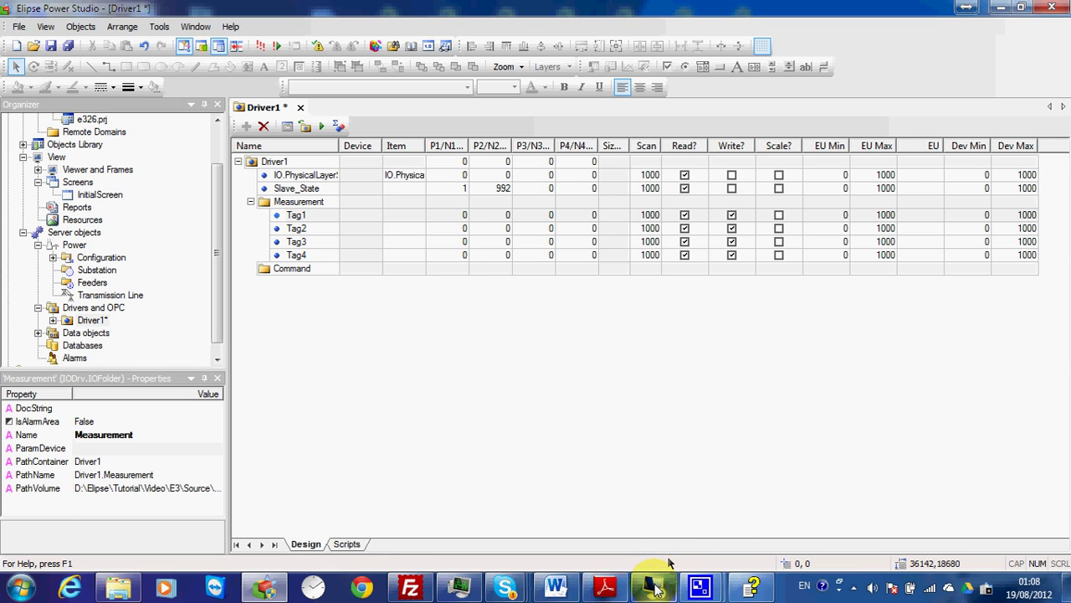
- Switch to the 192.168.1.2 Remote Desktop session, examine the slave driver's Measurements tags and their parameters, and return to the local project
{"action": "left_click", "coordinate": [655, 588]}
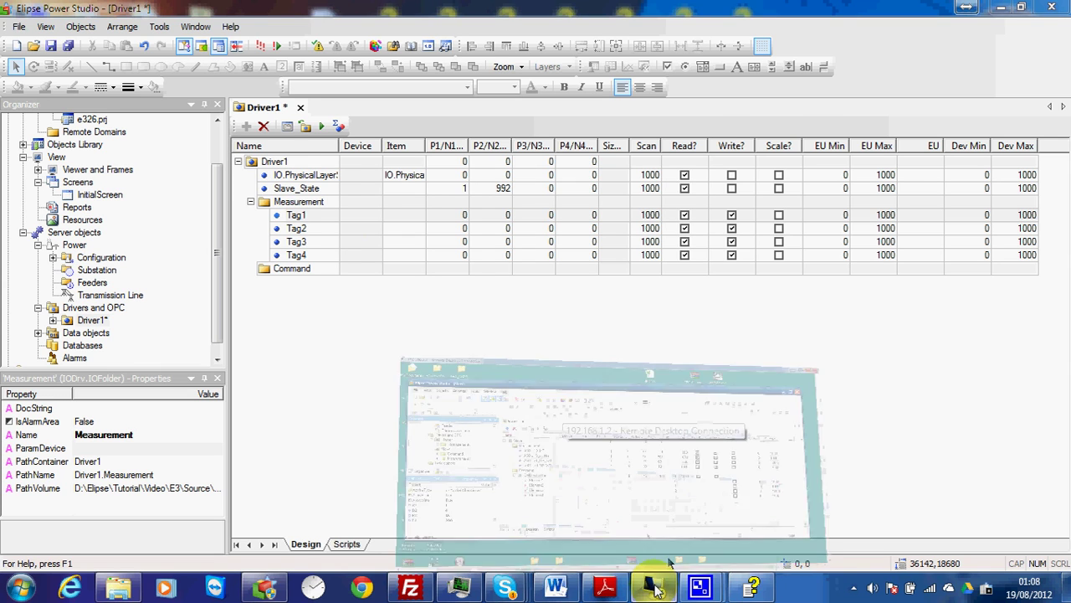
{"action": "left_click", "coordinate": [334, 251]}
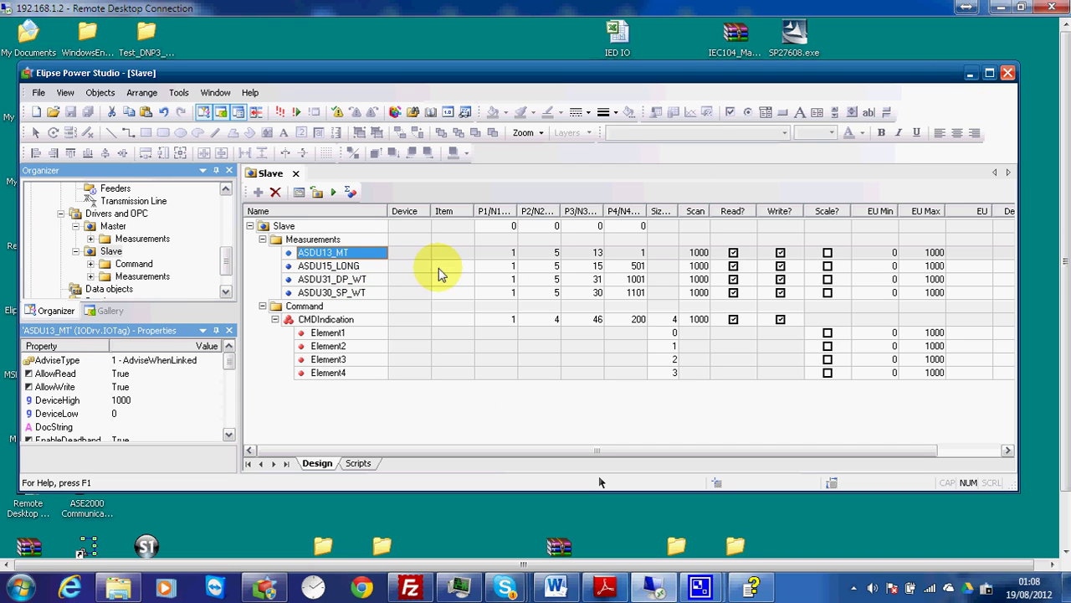
{"action": "left_click", "coordinate": [371, 267]}
{"action": "left_click", "coordinate": [371, 280]}
{"action": "left_click", "coordinate": [368, 292]}
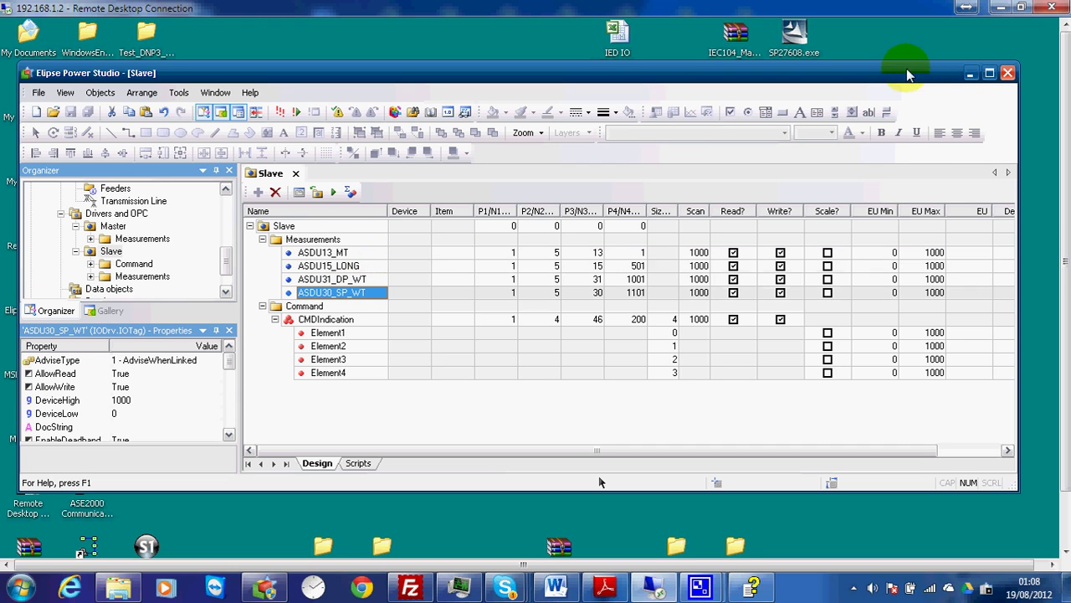
{"action": "left_click", "coordinate": [1000, 6]}
- Rename the four Measurement tags as Float, Long, DP_with_T and SP_with_T
{"action": "left_click", "coordinate": [326, 217]}
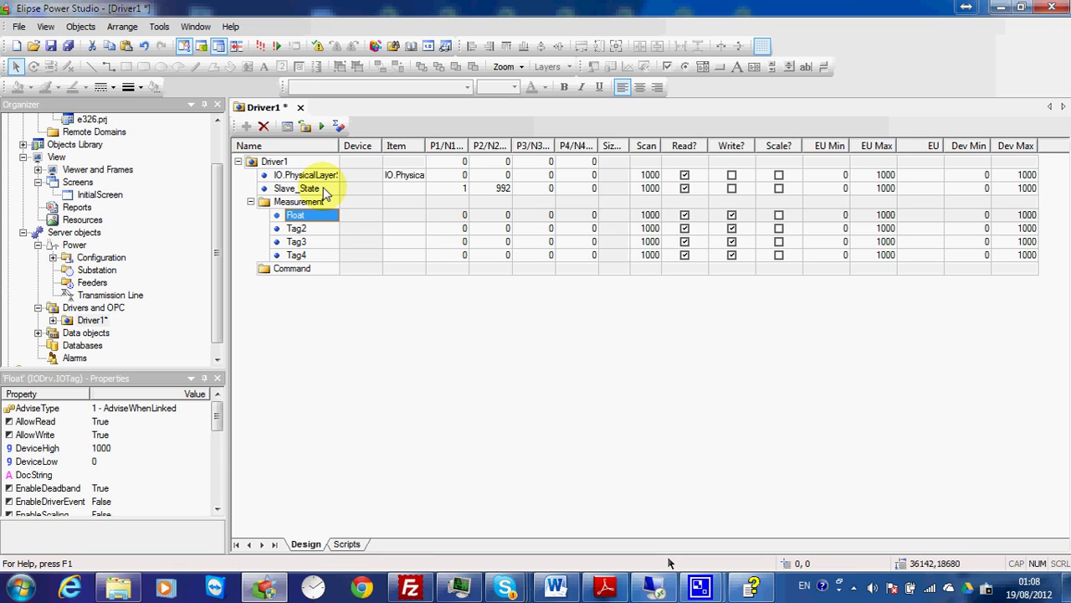
{"action": "key", "text": "Down"}
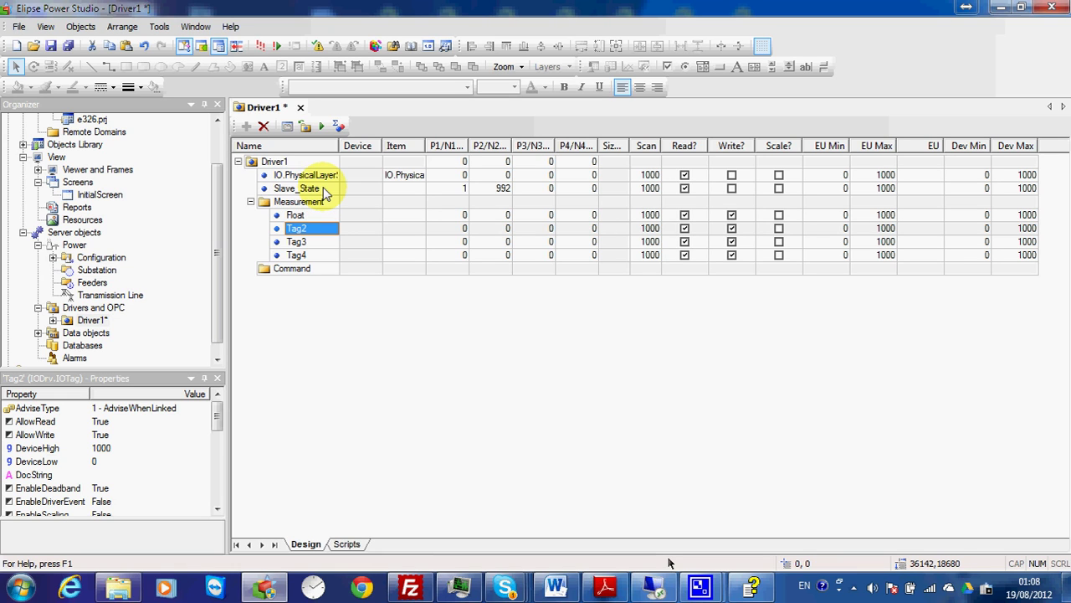
{"action": "type", "text": "Long"}
{"action": "key", "text": "Return"}
{"action": "key", "text": "Down"}
{"action": "type", "text": "S"}
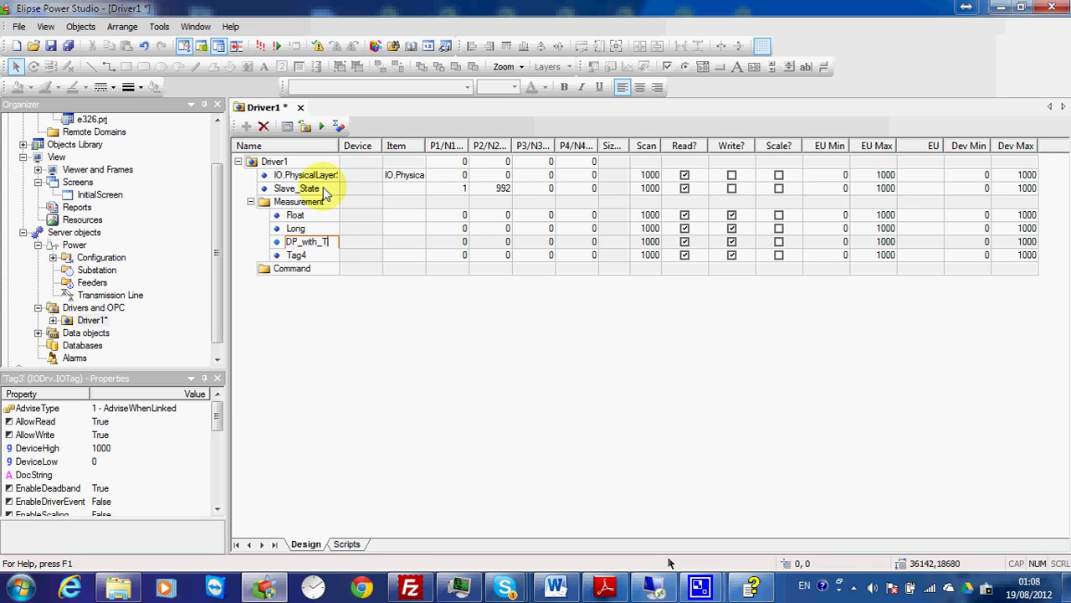
{"action": "key", "text": "Return"}
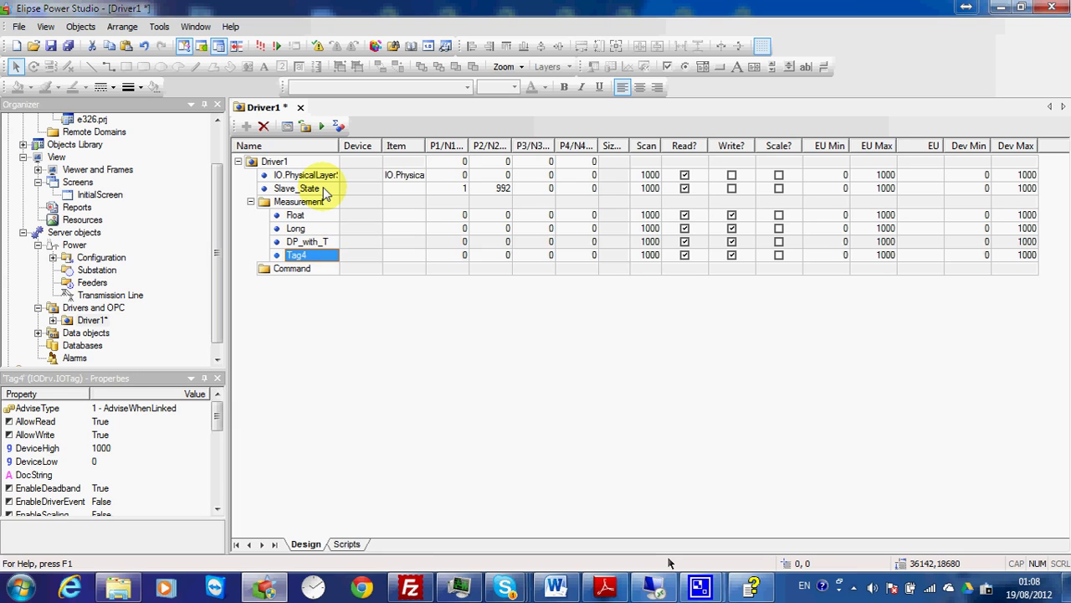
{"action": "type", "text": "SP_with_T"}
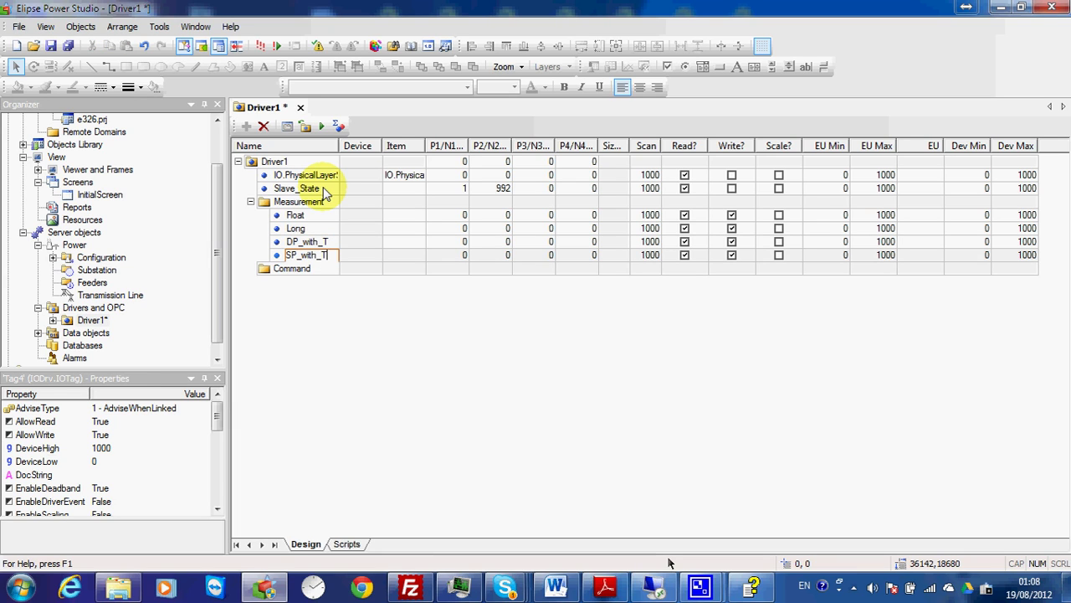
{"action": "key", "text": "Return"}
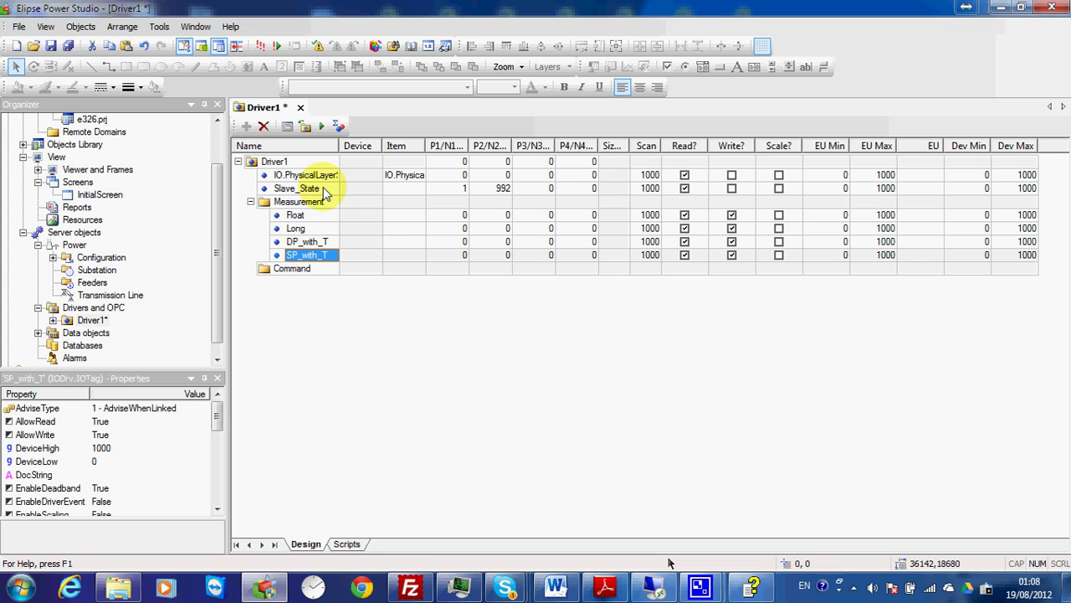
- Set the P1/N1 parameter to 1 for all four Measurement tags
{"action": "left_click", "coordinate": [397, 241]}
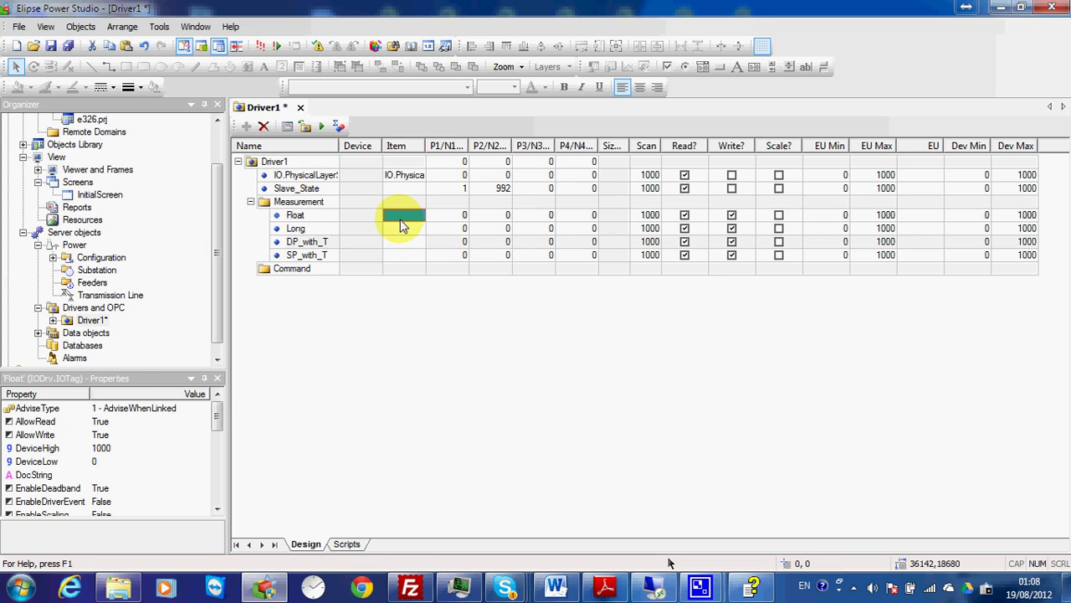
{"action": "left_click", "coordinate": [441, 219]}
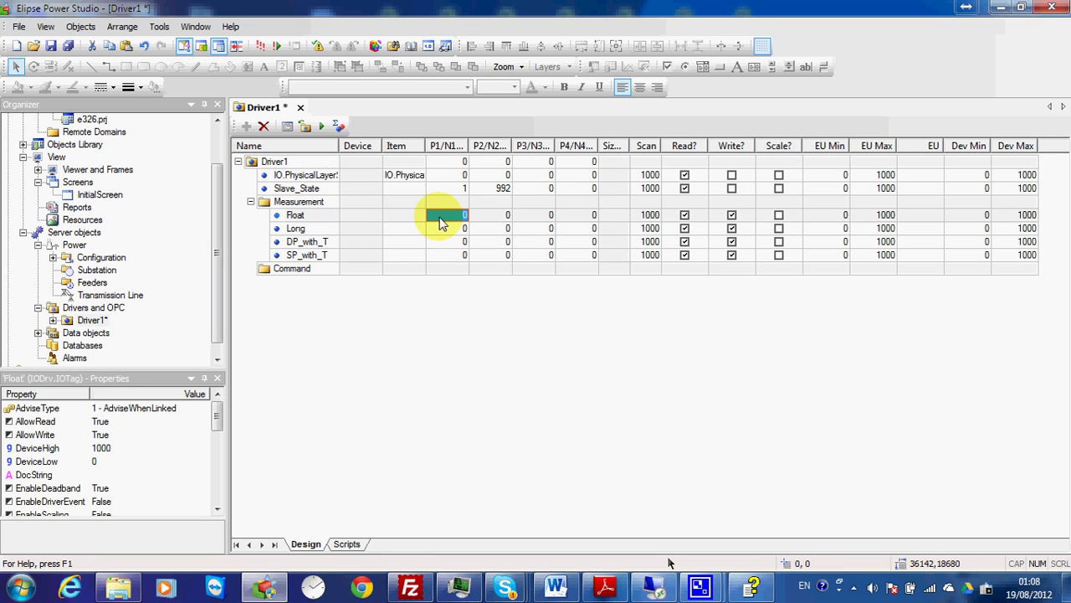
{"action": "type", "text": "11"}
{"action": "left_click", "coordinate": [447, 241]}
{"action": "type", "text": "1"}
{"action": "left_click", "coordinate": [447, 254]}
{"action": "type", "text": "1"}
- Set the P2/N2 parameter to 5 for all four Measurement tags
{"action": "left_click", "coordinate": [484, 241]}
{"action": "left_click", "coordinate": [489, 216]}
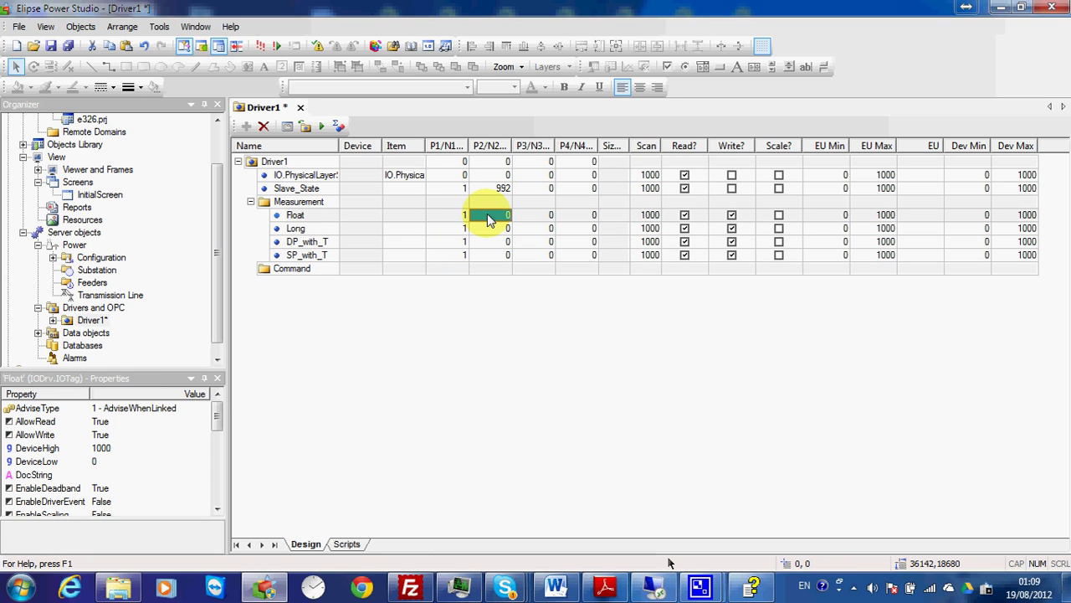
{"action": "type", "text": "5"}
{"action": "key", "text": "Return"}
{"action": "left_click", "coordinate": [492, 255]}
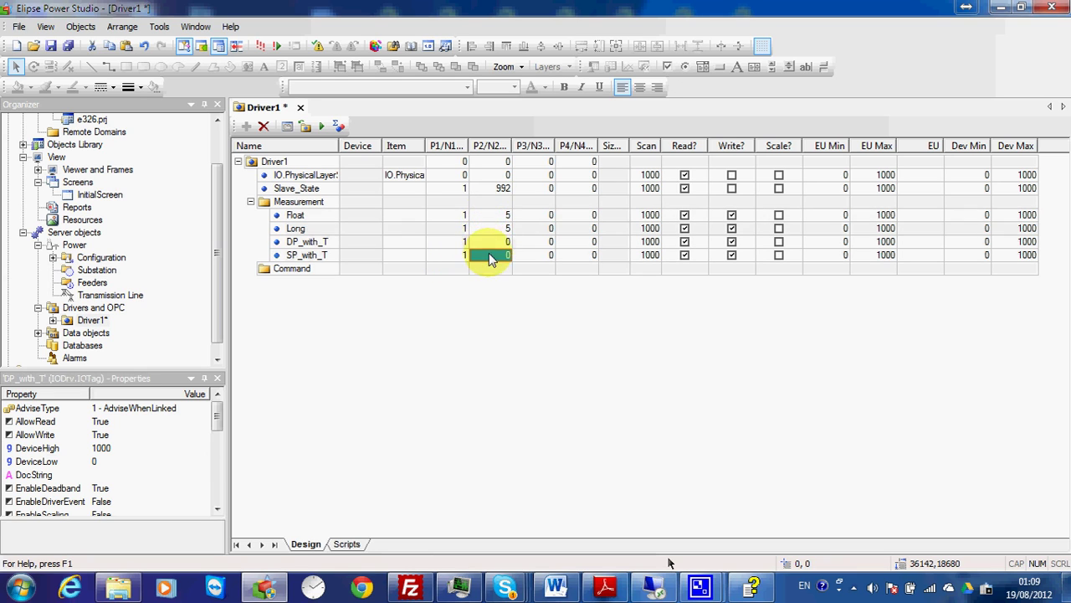
{"action": "type", "text": "55"}
- Set the P3/N3 parameter to 13 for Float, 15 for Long, 31 for DP_with_T and 30 for SP_with_T
{"action": "left_click", "coordinate": [536, 215]}
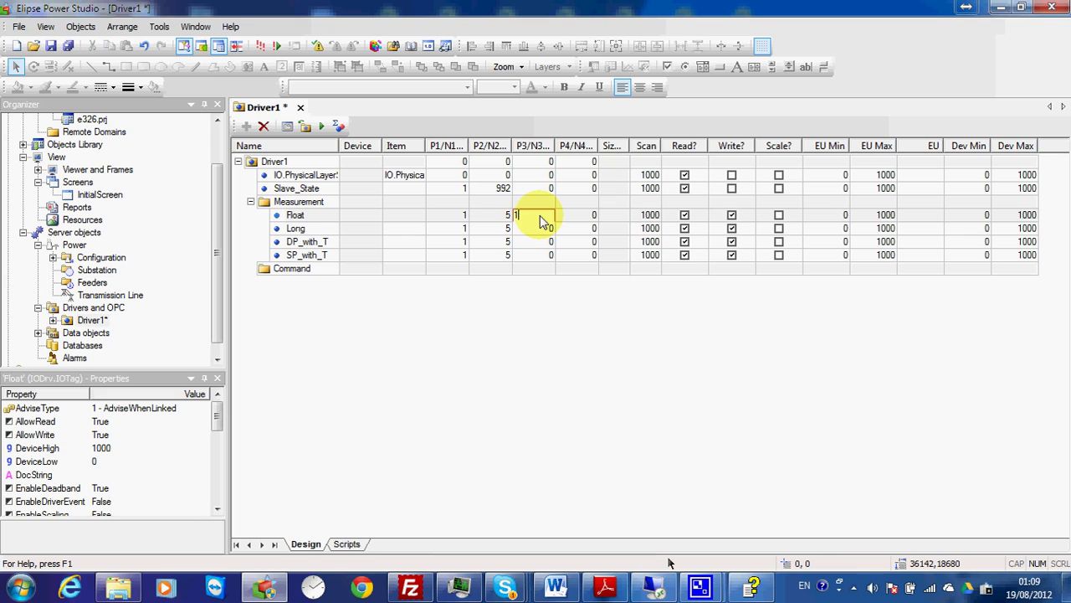
{"action": "type", "text": "13"}
{"action": "left_click", "coordinate": [551, 227]}
{"action": "type", "text": "15"}
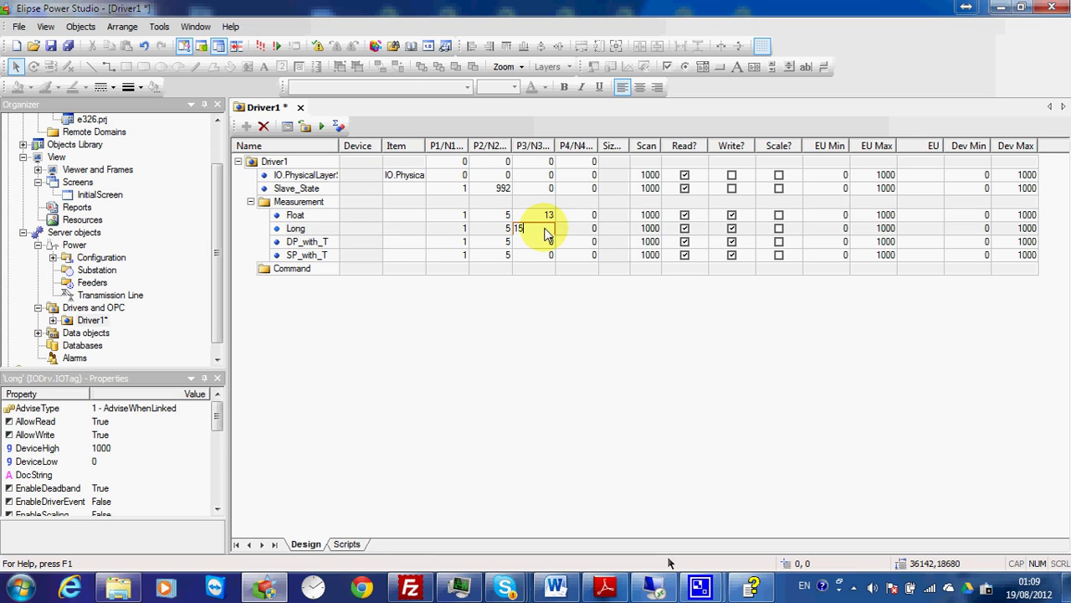
{"action": "left_click", "coordinate": [543, 242]}
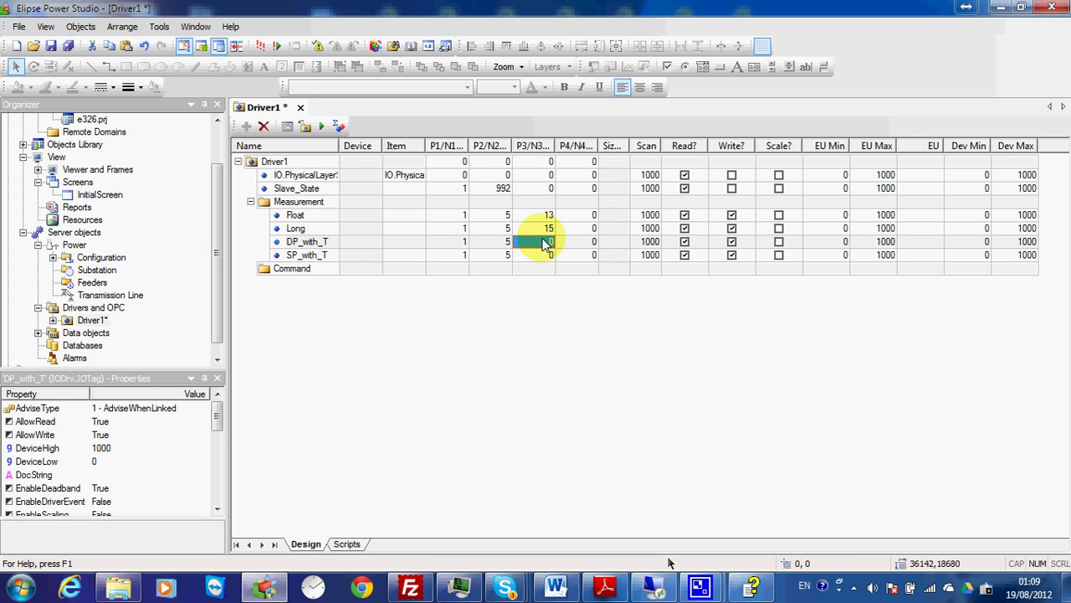
{"action": "type", "text": "31"}
{"action": "left_click", "coordinate": [543, 256]}
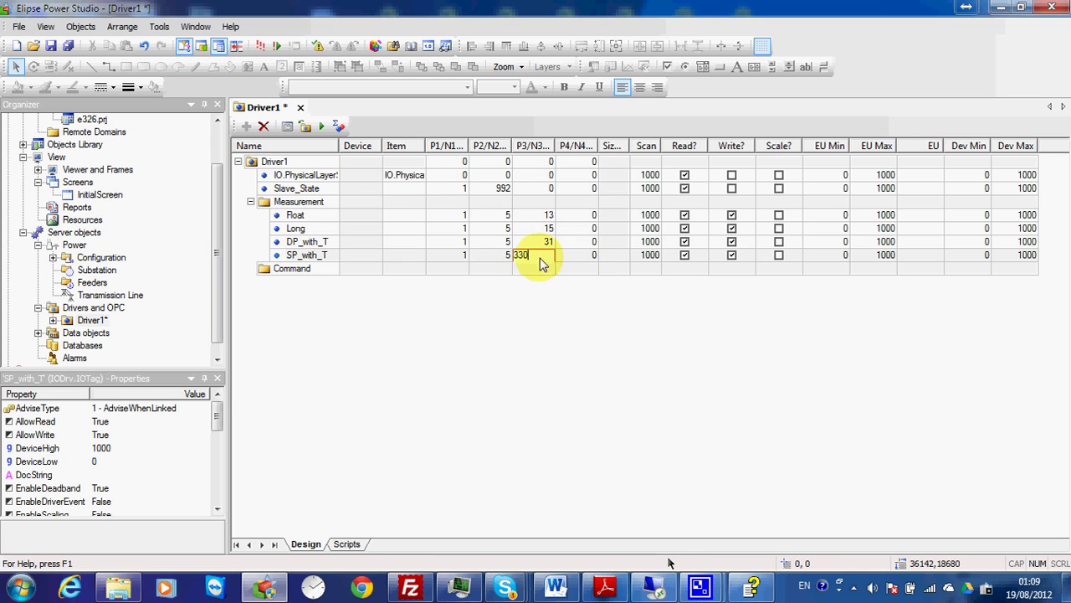
{"action": "left_click_drag", "start_coordinate": [540, 264], "coordinate": [491, 256]}
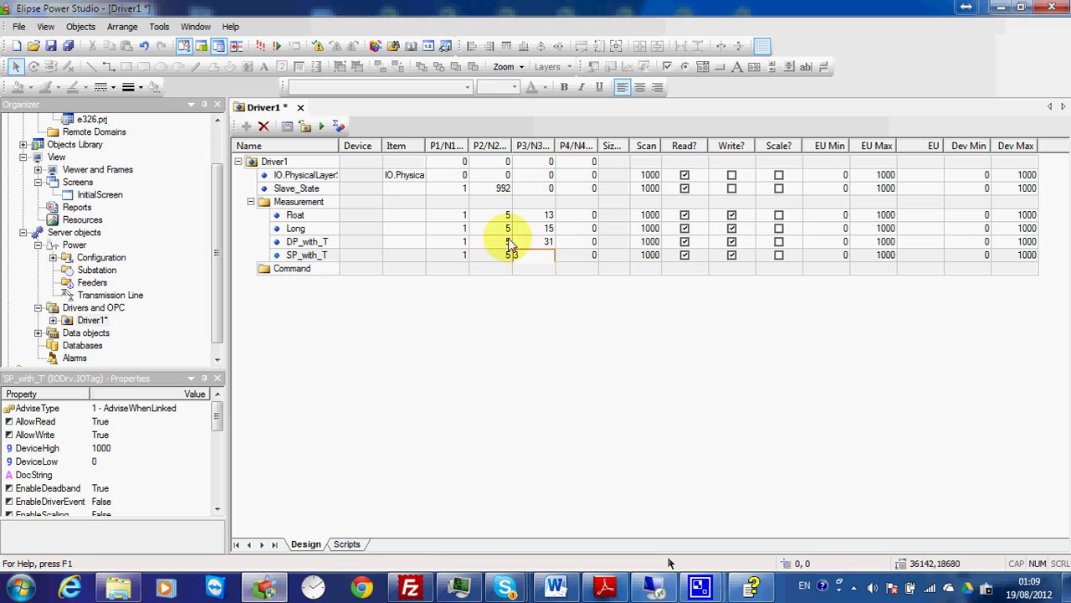
{"action": "left_click", "coordinate": [519, 230]}
- Examine the monitor data types for IEC 870-5-101 and 104 in Appendix I of the driver manual PDF
{"action": "left_click", "coordinate": [606, 585]}
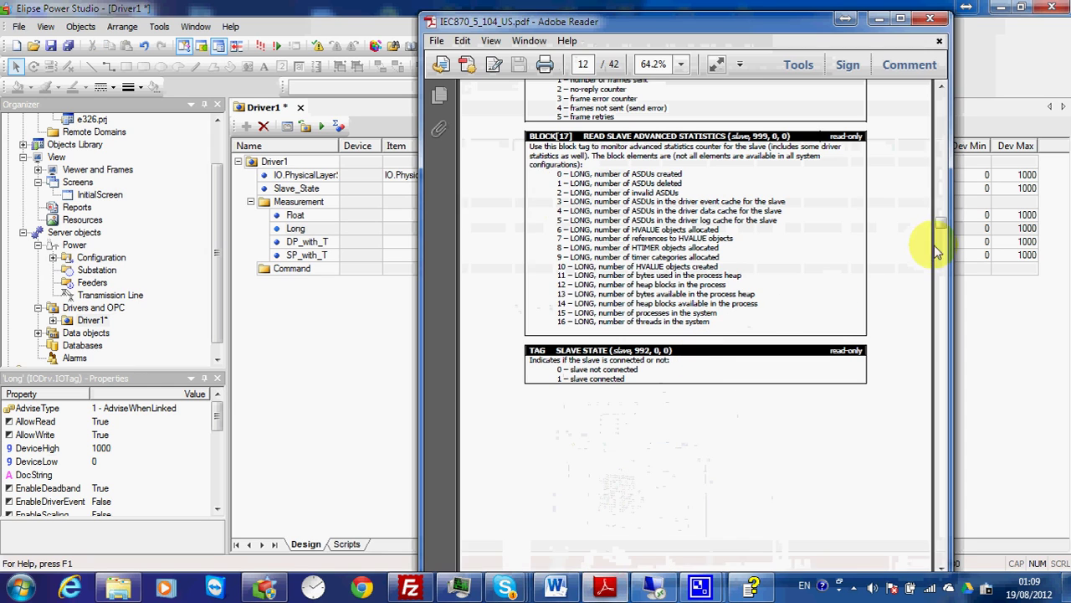
{"action": "left_click_drag", "start_coordinate": [943, 225], "coordinate": [933, 410]}
{"action": "scroll", "coordinate": [933, 402], "scroll_direction": "up", "scroll_amount": 15}
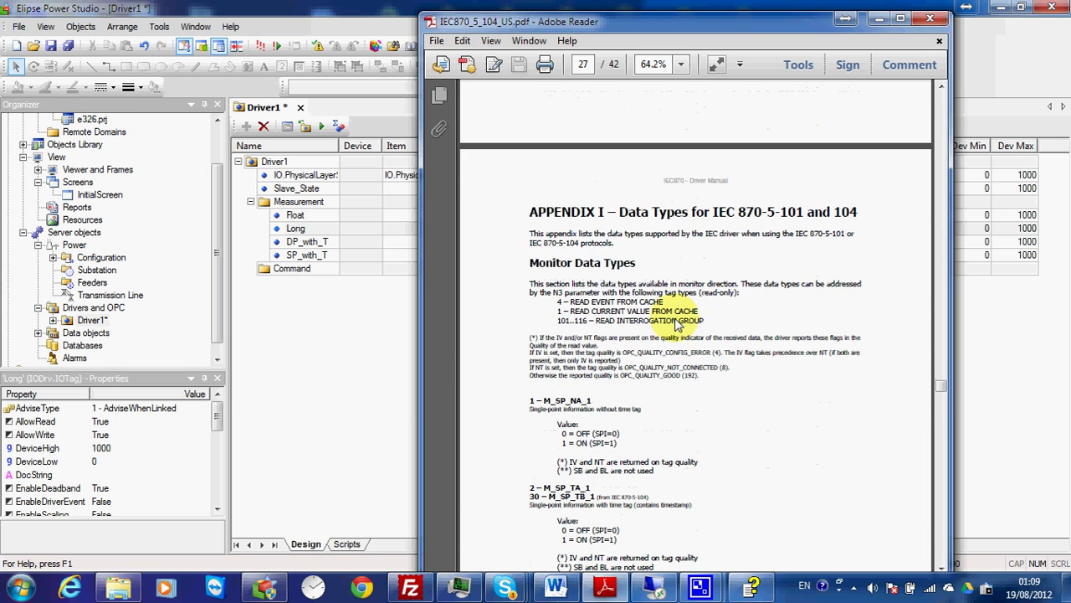
{"action": "scroll", "coordinate": [679, 318], "scroll_direction": "down", "scroll_amount": 2}
{"action": "scroll", "coordinate": [716, 238], "scroll_direction": "down", "scroll_amount": 10}
{"action": "scroll", "coordinate": [721, 254], "scroll_direction": "down", "scroll_amount": 20}
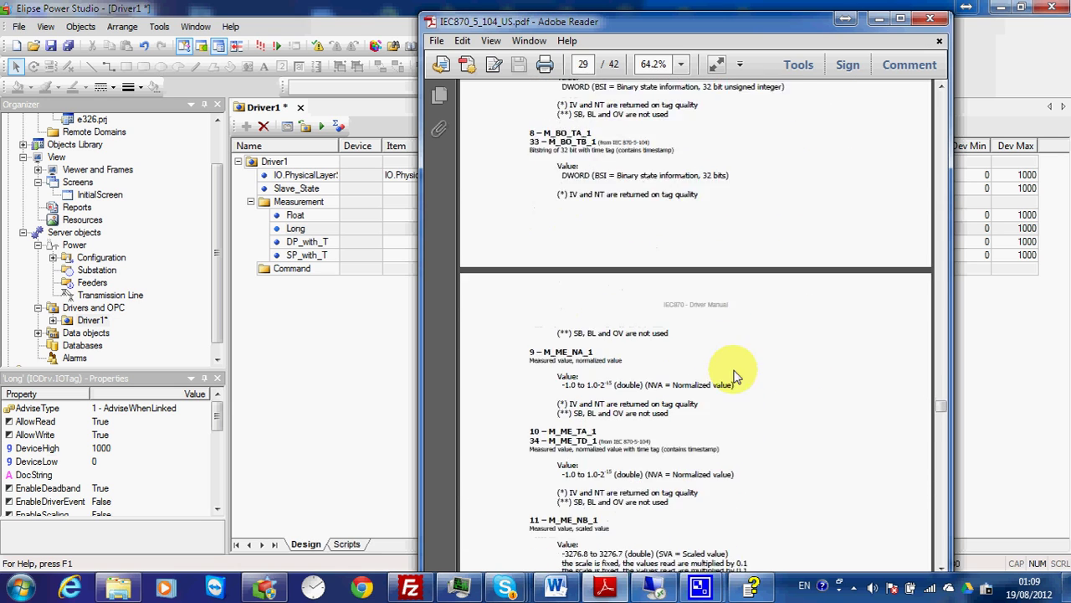
{"action": "scroll", "coordinate": [734, 377], "scroll_direction": "down", "scroll_amount": 12}
{"action": "scroll", "coordinate": [636, 335], "scroll_direction": "down", "scroll_amount": 2}
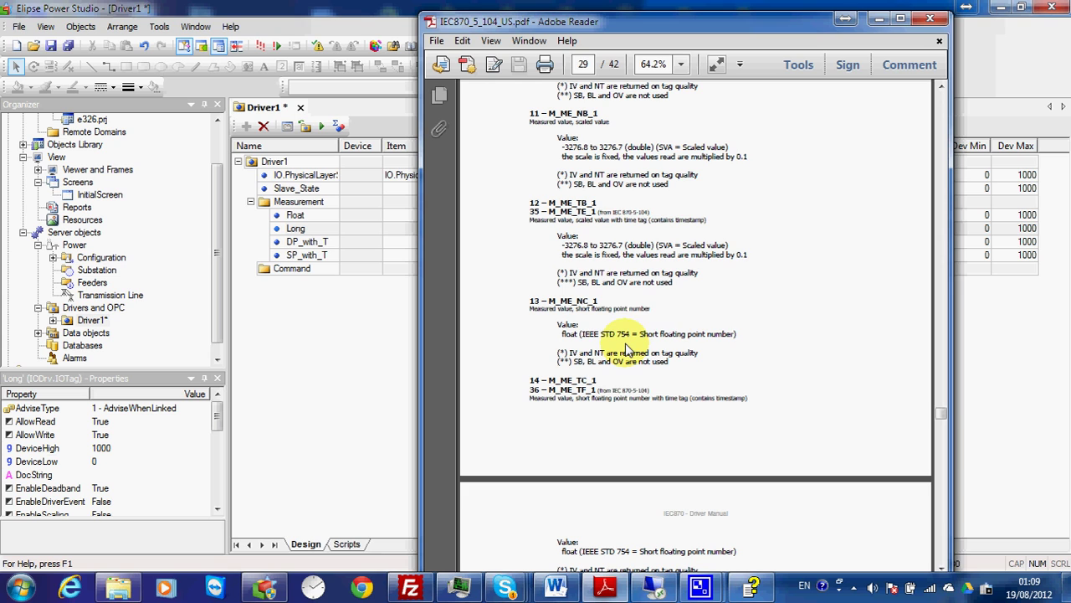
{"action": "scroll", "coordinate": [648, 330], "scroll_direction": "down", "scroll_amount": 1}
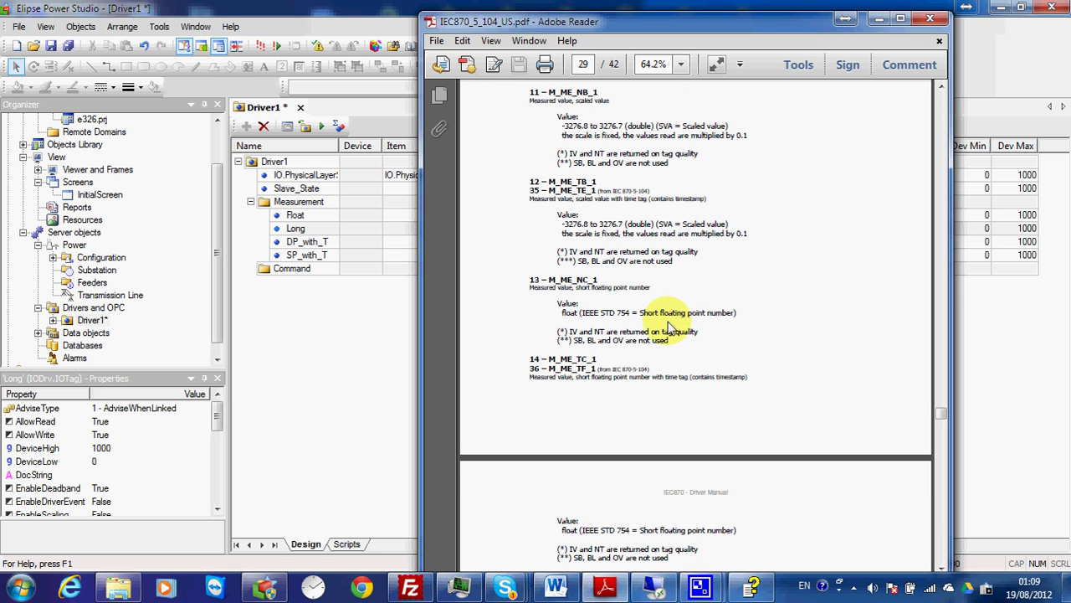
{"action": "left_click", "coordinate": [880, 28]}
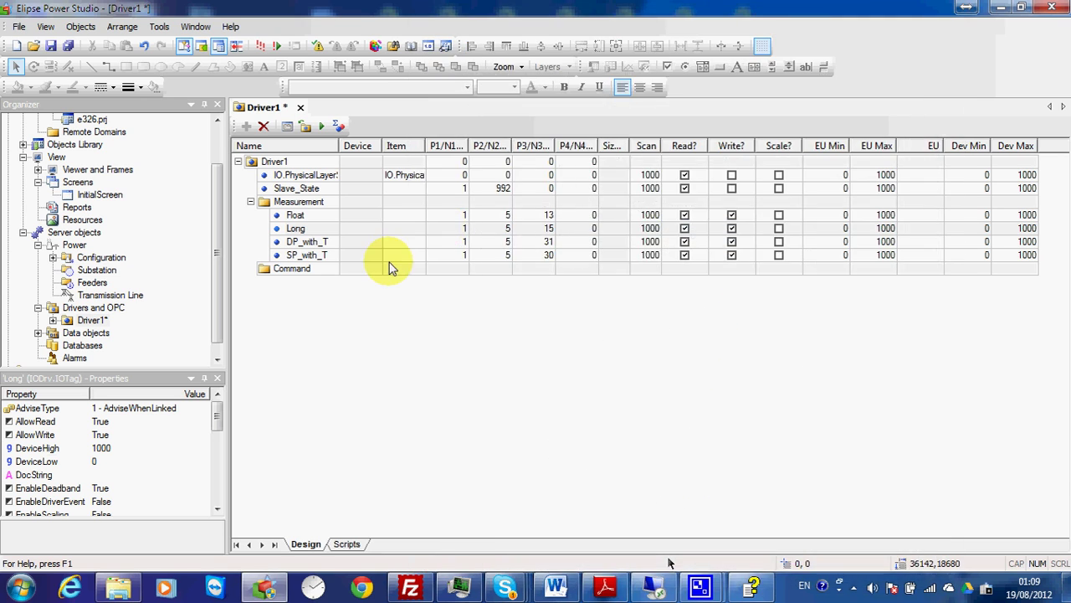
- Disable writing for the Float, Long, DP_with_T and SP_with_T tags and save the driver
{"action": "left_click", "coordinate": [732, 216]}
{"action": "left_click", "coordinate": [732, 229]}
{"action": "left_click", "coordinate": [732, 242]}
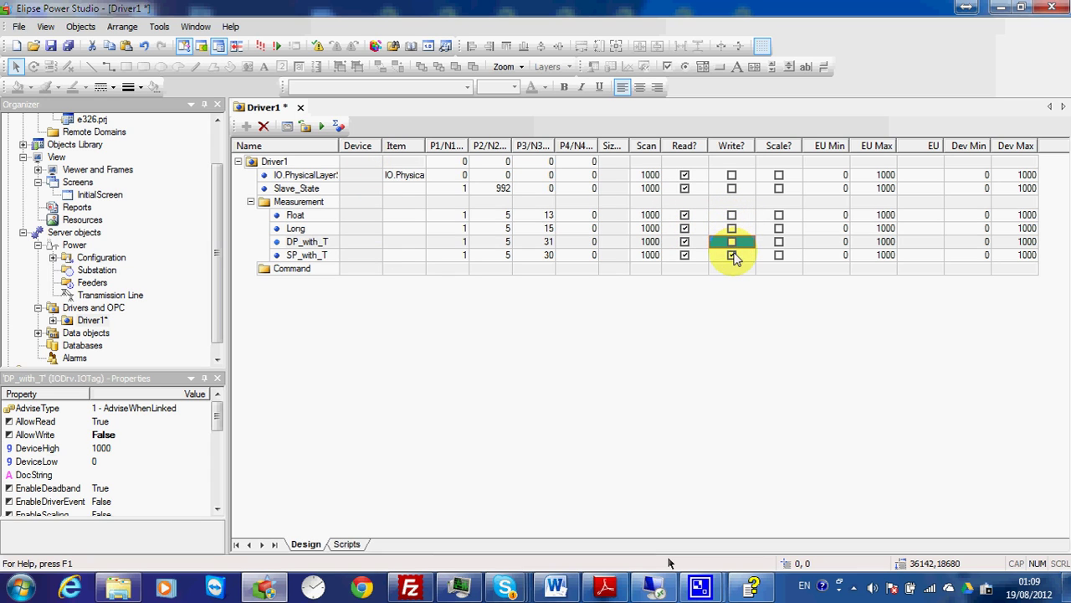
{"action": "left_click", "coordinate": [731, 256]}
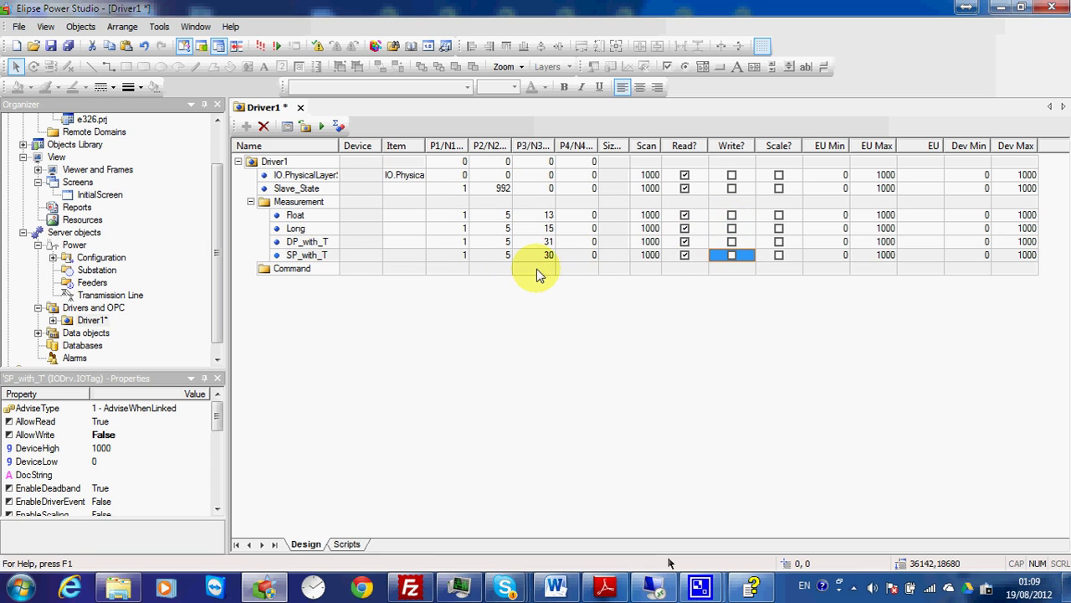
{"action": "left_click", "coordinate": [51, 46]}
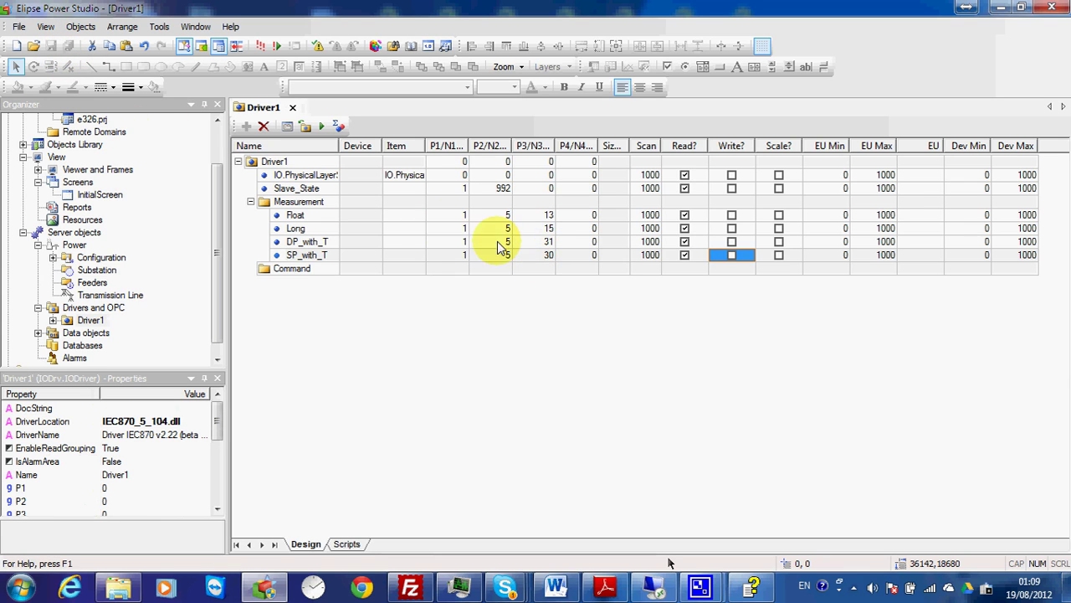
- Activate communication for Driver1, widen the Name column and check the Slave_State and IO.PhysicalLayerStatus values
{"action": "left_click", "coordinate": [321, 126]}
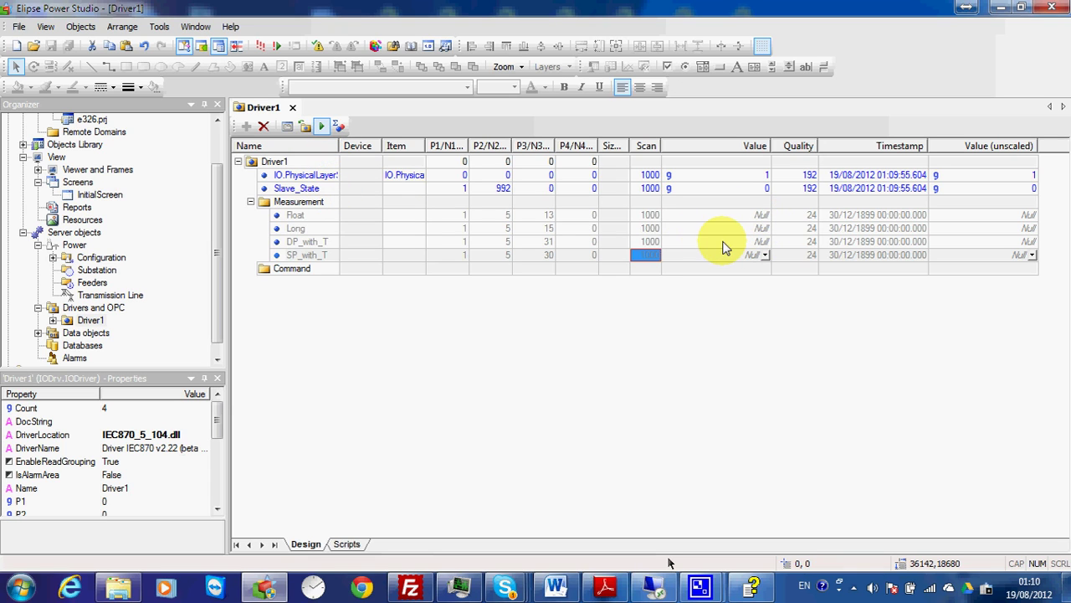
{"action": "left_click", "coordinate": [749, 190]}
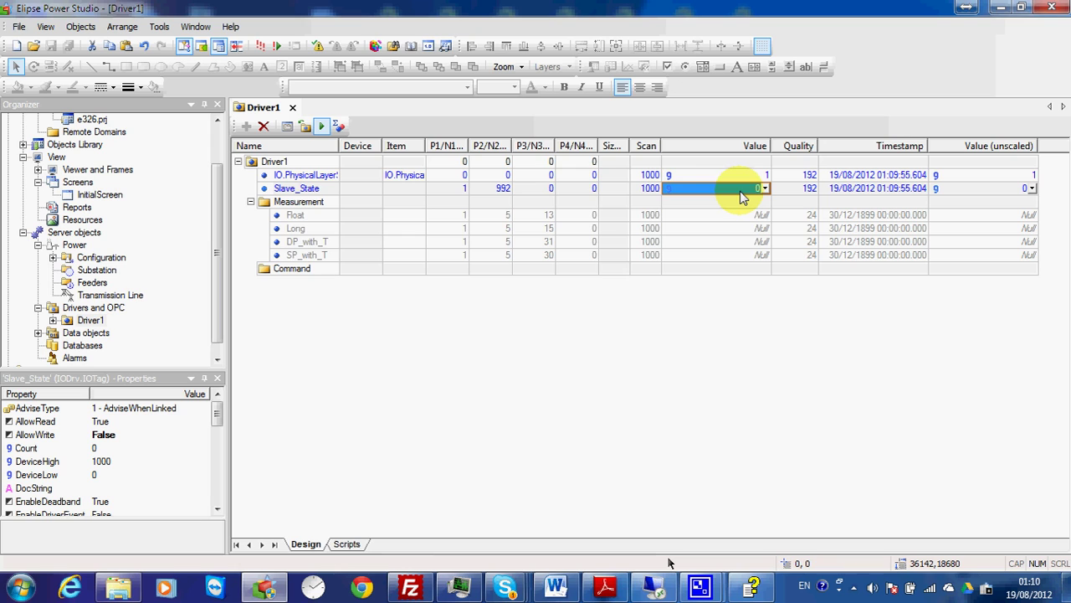
{"action": "left_click_drag", "start_coordinate": [341, 148], "coordinate": [359, 165]}
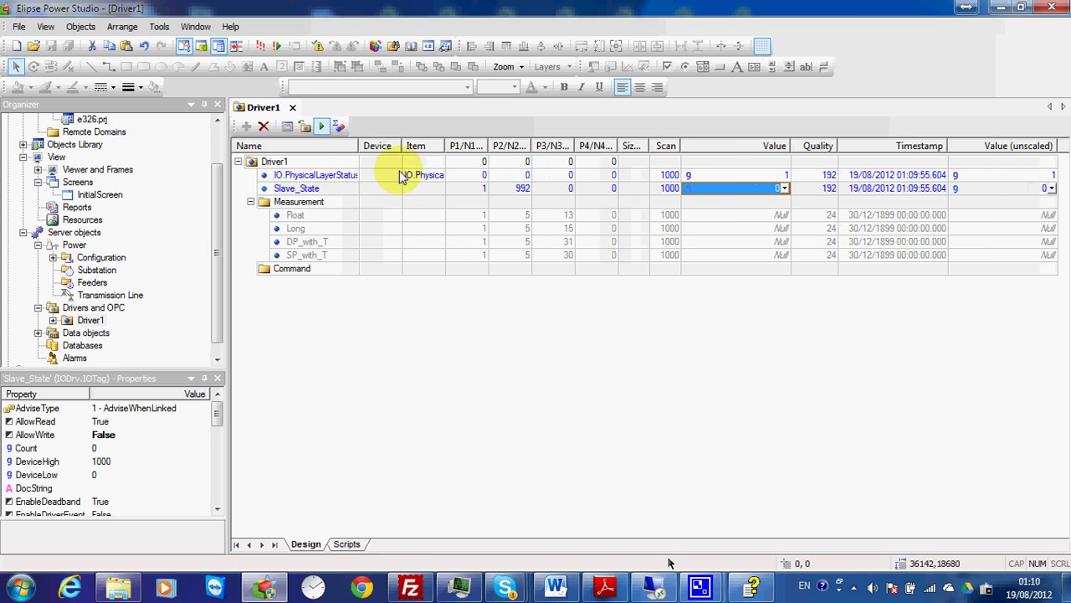
{"action": "left_click", "coordinate": [762, 177]}
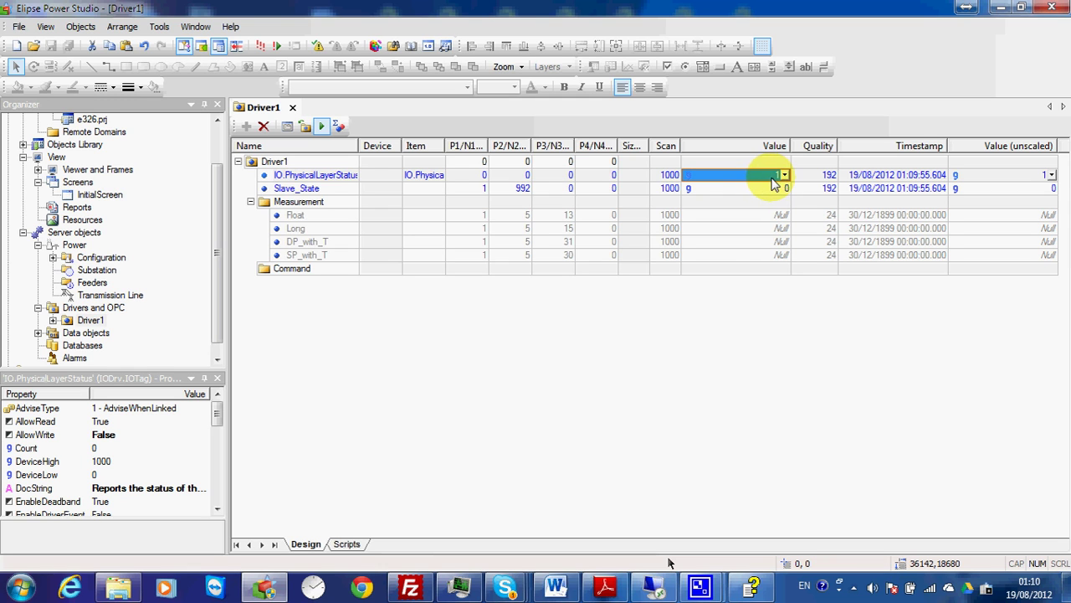
- Activate communication for the Slave driver in the remote desktop session, and recheck the two status tags in the master project
{"action": "left_click", "coordinate": [653, 553]}
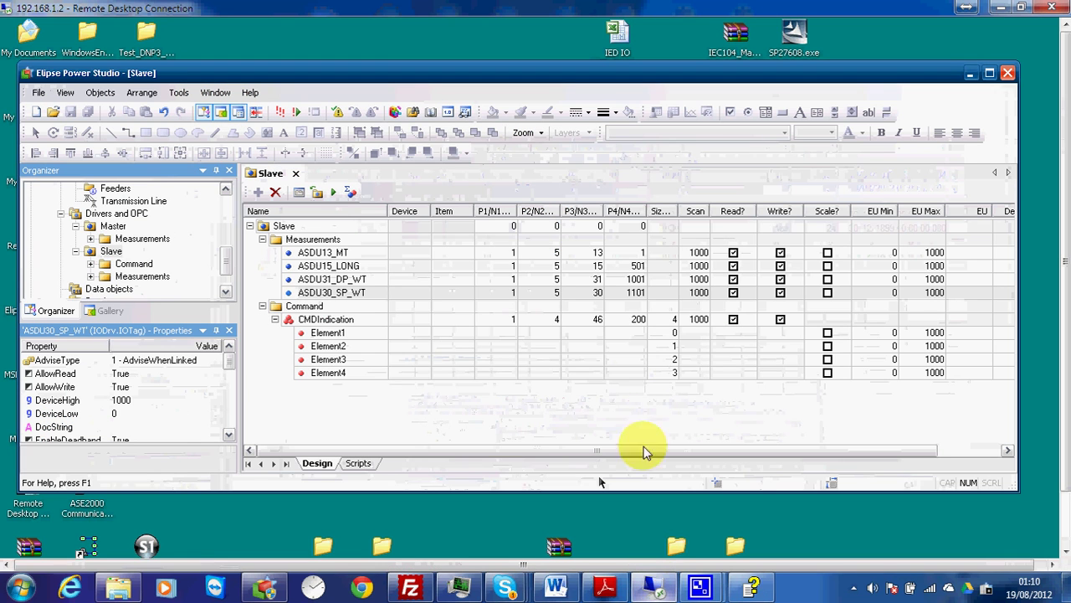
{"action": "left_click", "coordinate": [335, 194]}
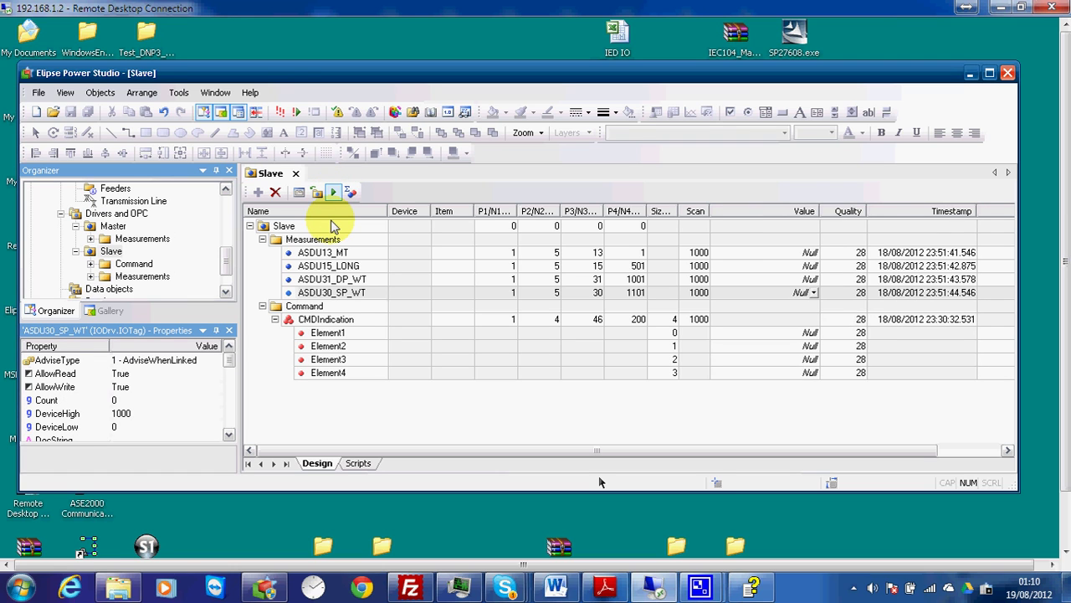
{"action": "left_click", "coordinate": [965, 8]}
{"action": "left_click", "coordinate": [757, 185]}
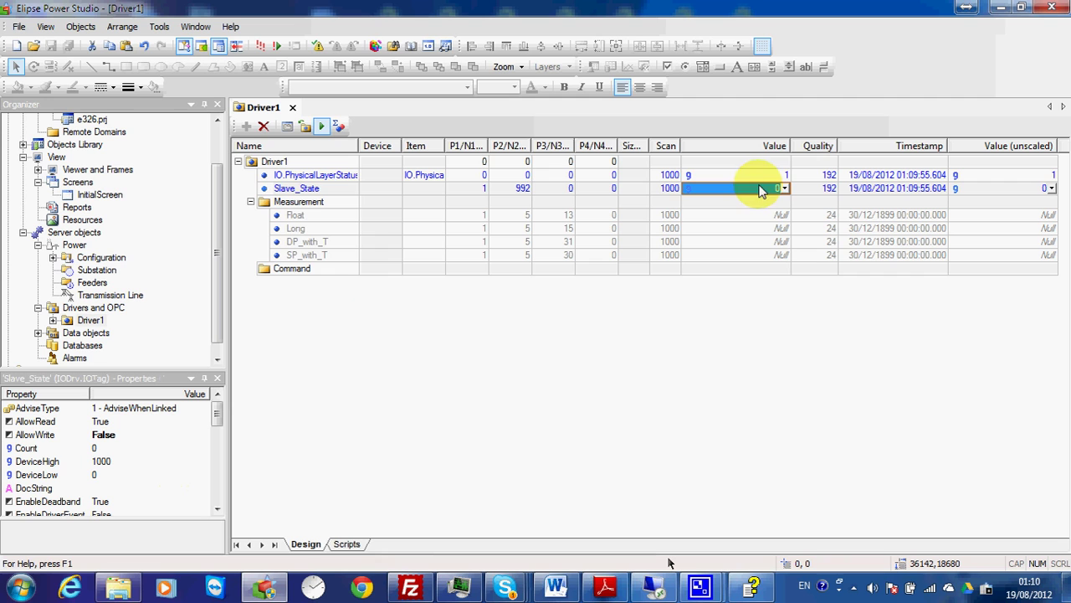
{"action": "key", "text": "Up"}
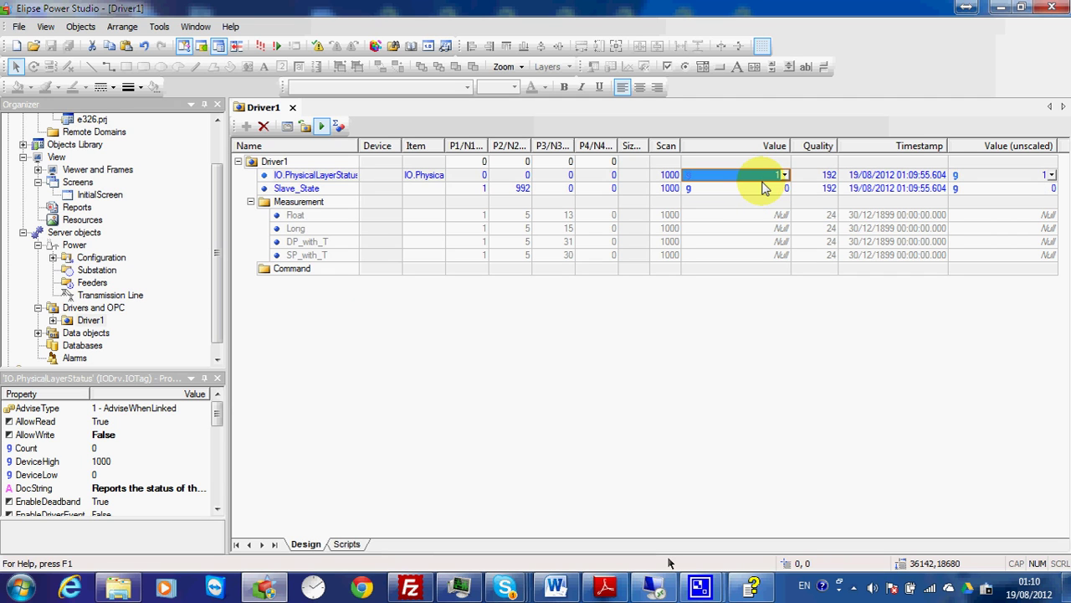
{"action": "key", "text": "Down"}
{"action": "key", "text": "Up"}
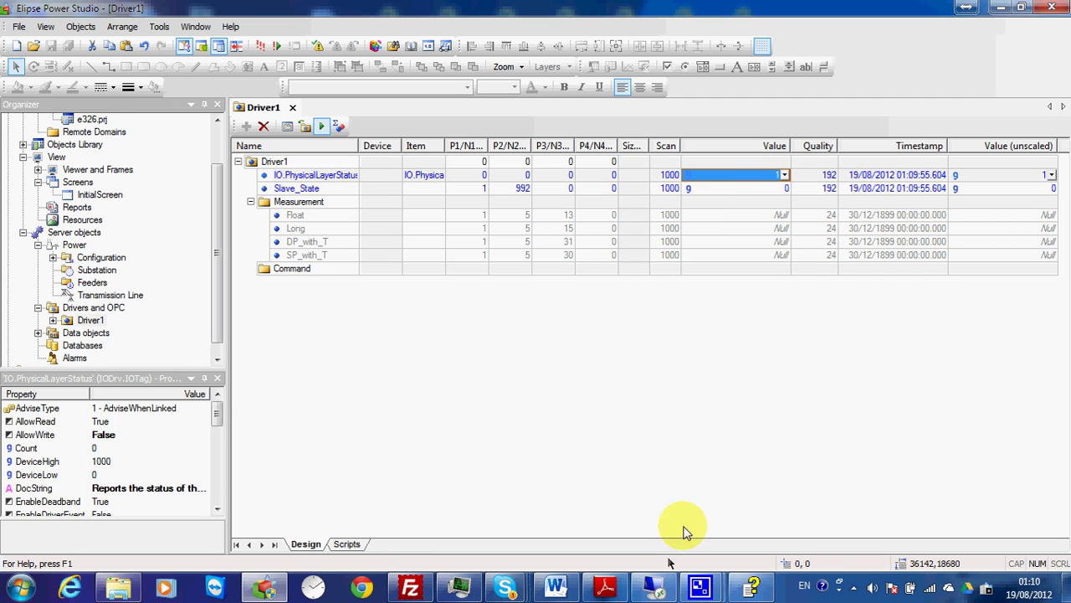
- Review the remote Slave driver's configuration, including its protocol, physical layer, Ethernet transport and listening port
{"action": "left_click", "coordinate": [655, 589]}
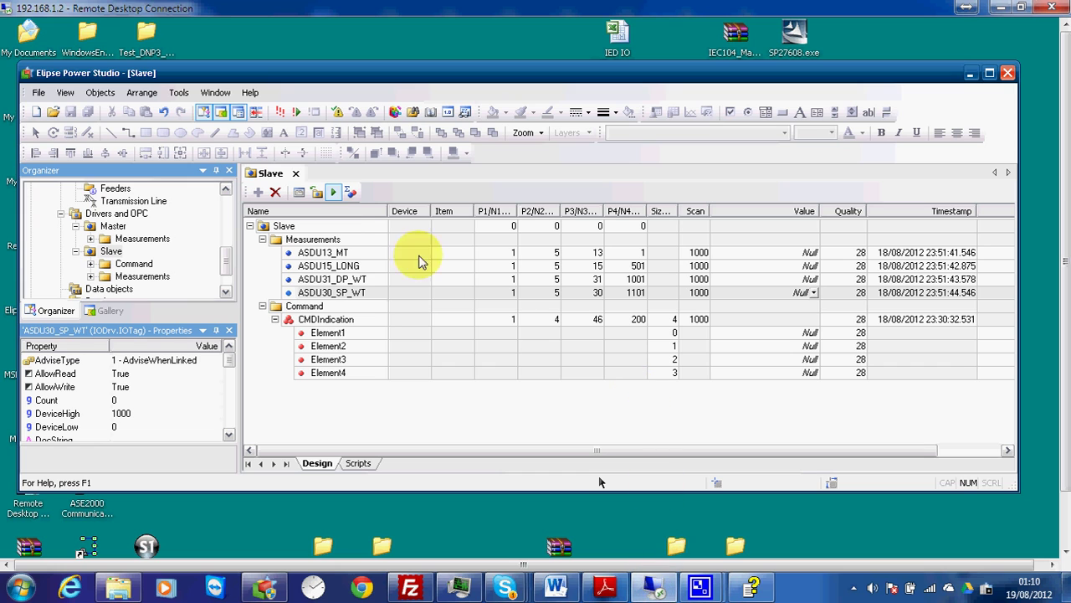
{"action": "left_click", "coordinate": [298, 193]}
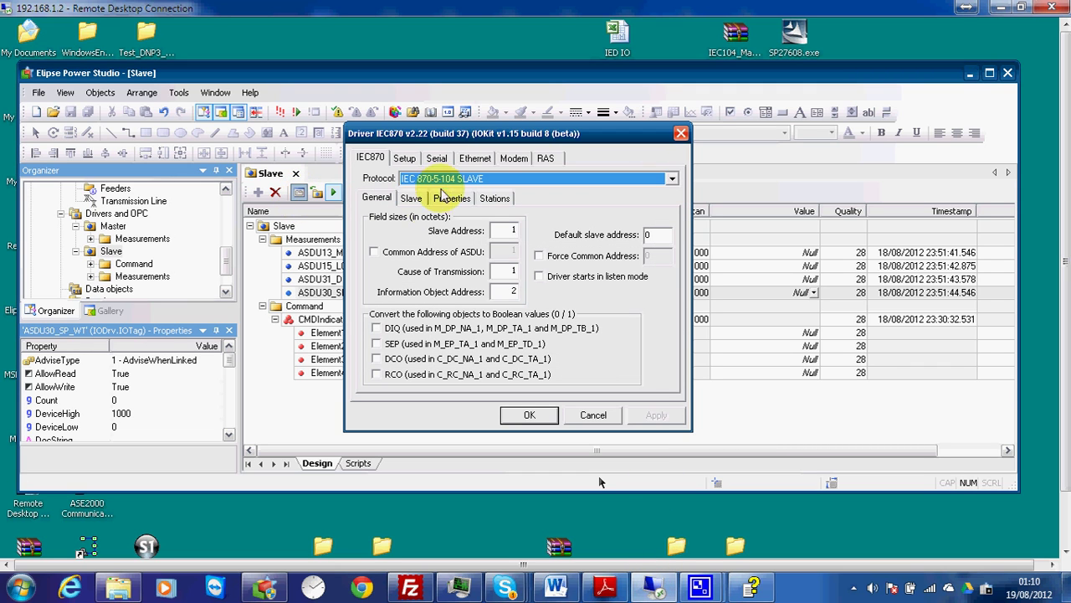
{"action": "left_click", "coordinate": [407, 159]}
{"action": "left_click", "coordinate": [437, 159]}
{"action": "left_click", "coordinate": [473, 159]}
{"action": "left_click", "coordinate": [514, 159]}
{"action": "left_click", "coordinate": [545, 159]}
{"action": "left_click", "coordinate": [514, 159]}
{"action": "left_click", "coordinate": [475, 159]}
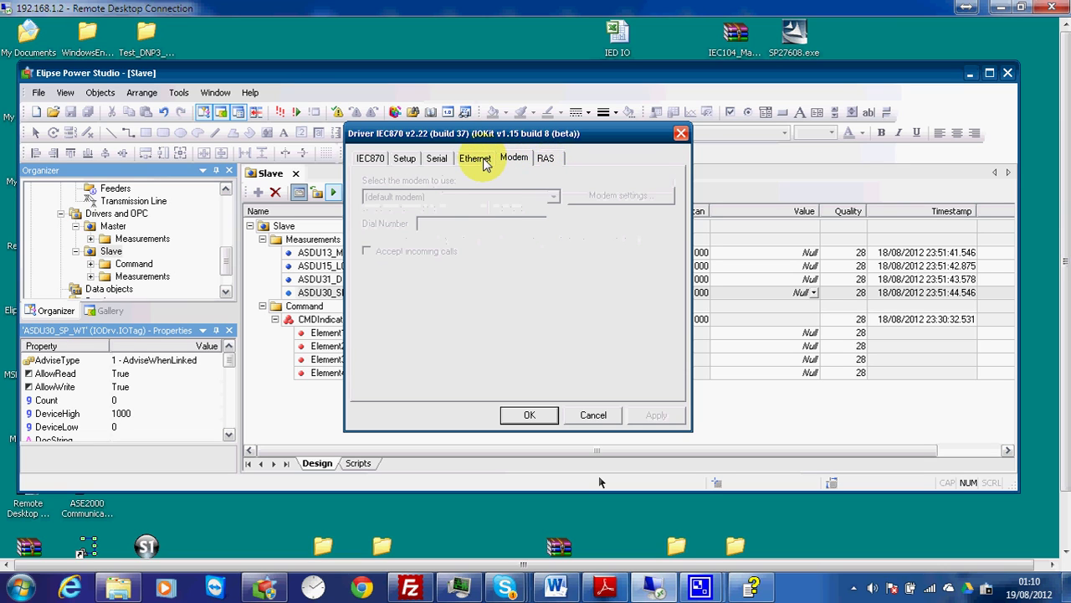
{"action": "left_click_drag", "start_coordinate": [505, 215], "coordinate": [577, 223]}
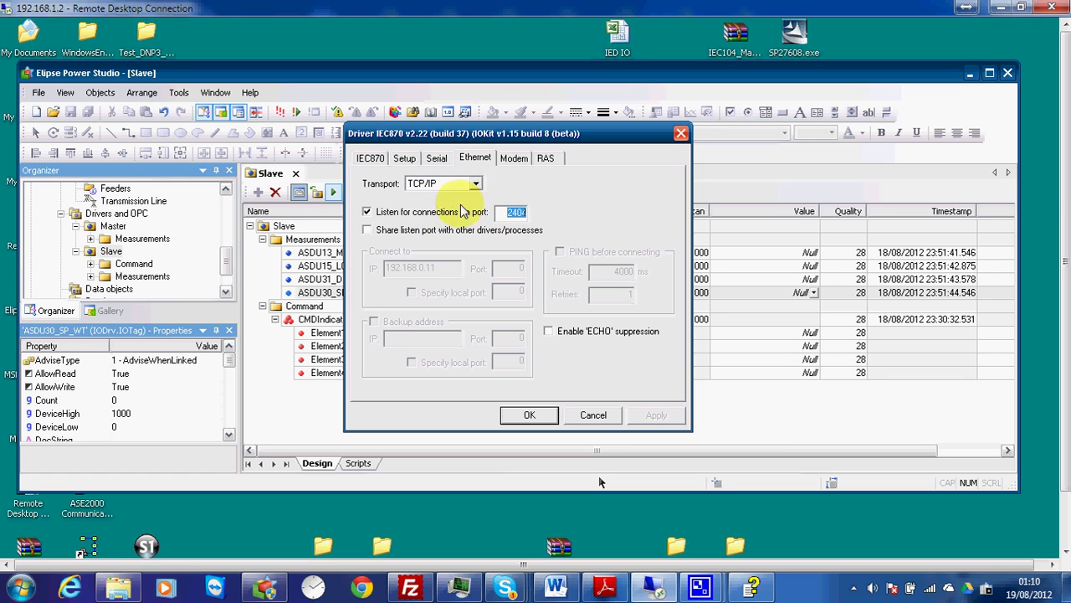
{"action": "left_click", "coordinate": [436, 161]}
{"action": "left_click", "coordinate": [406, 159]}
{"action": "left_click", "coordinate": [370, 161]}
{"action": "left_click", "coordinate": [406, 161]}
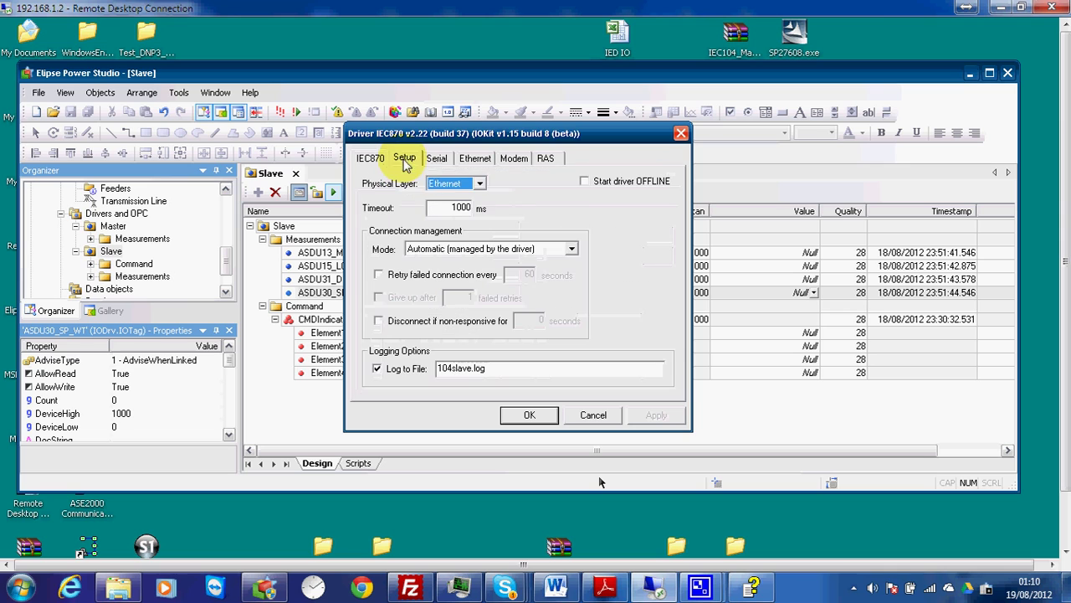
{"action": "left_click", "coordinate": [371, 159]}
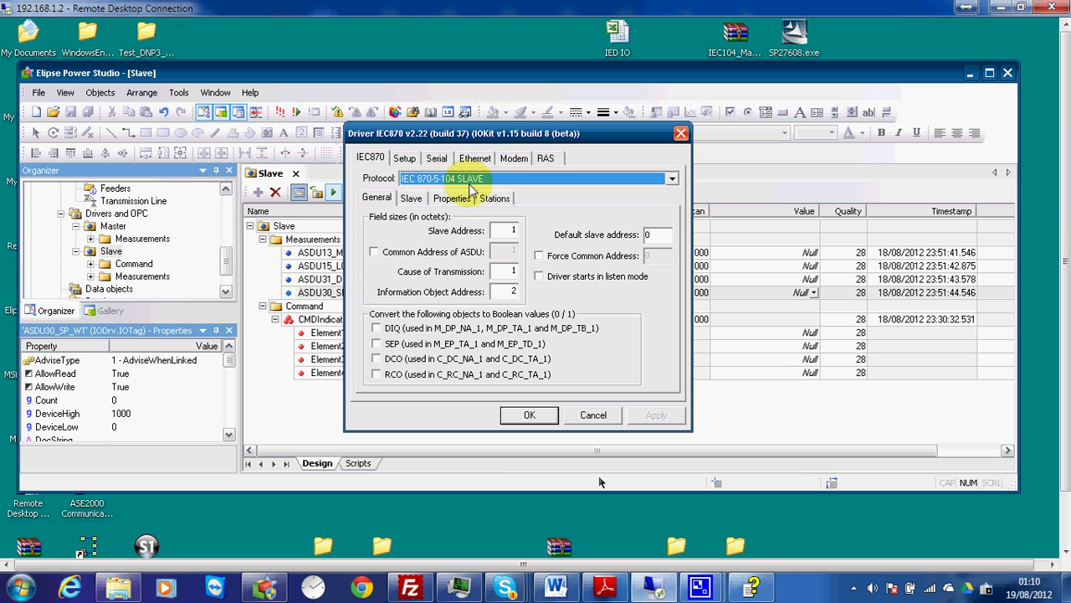
- Accept the Slave driver's configuration and save the remote project
{"action": "left_click", "coordinate": [530, 415]}
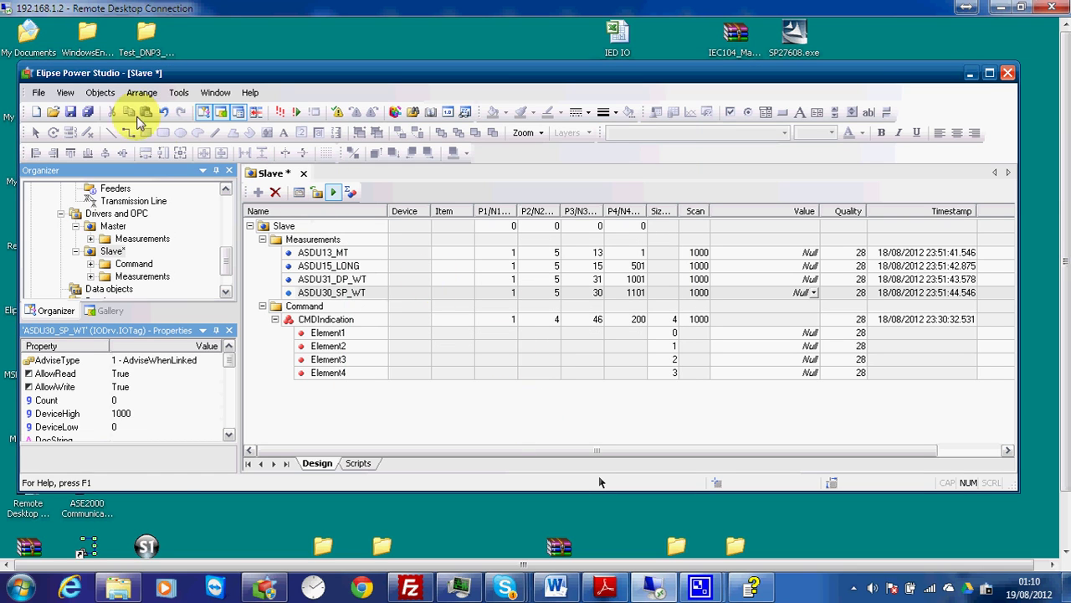
{"action": "left_click", "coordinate": [88, 111]}
{"action": "left_click", "coordinate": [444, 319]}
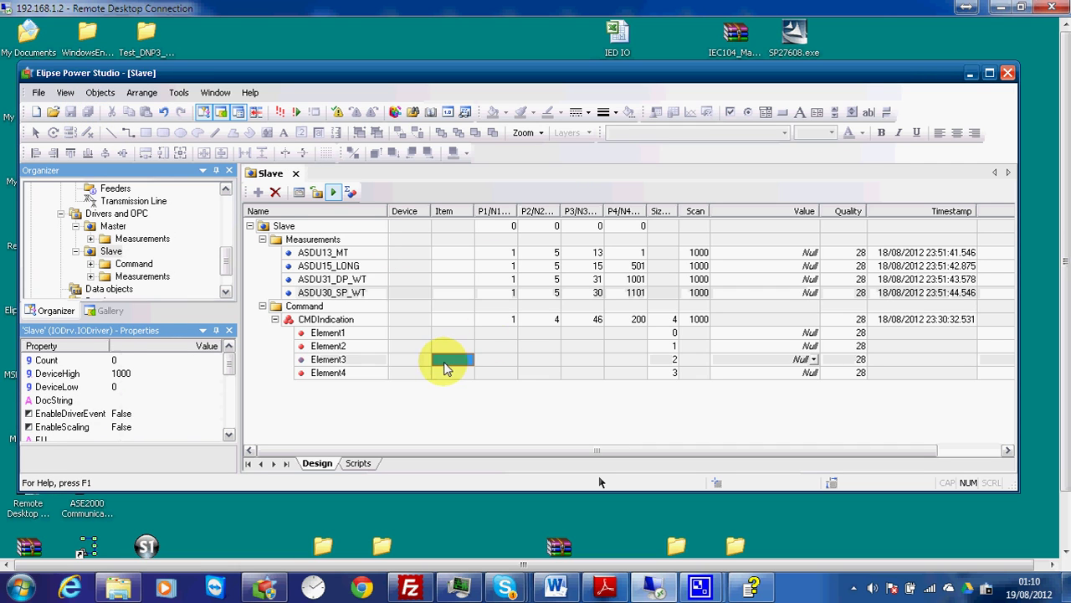
{"action": "left_click", "coordinate": [449, 252]}
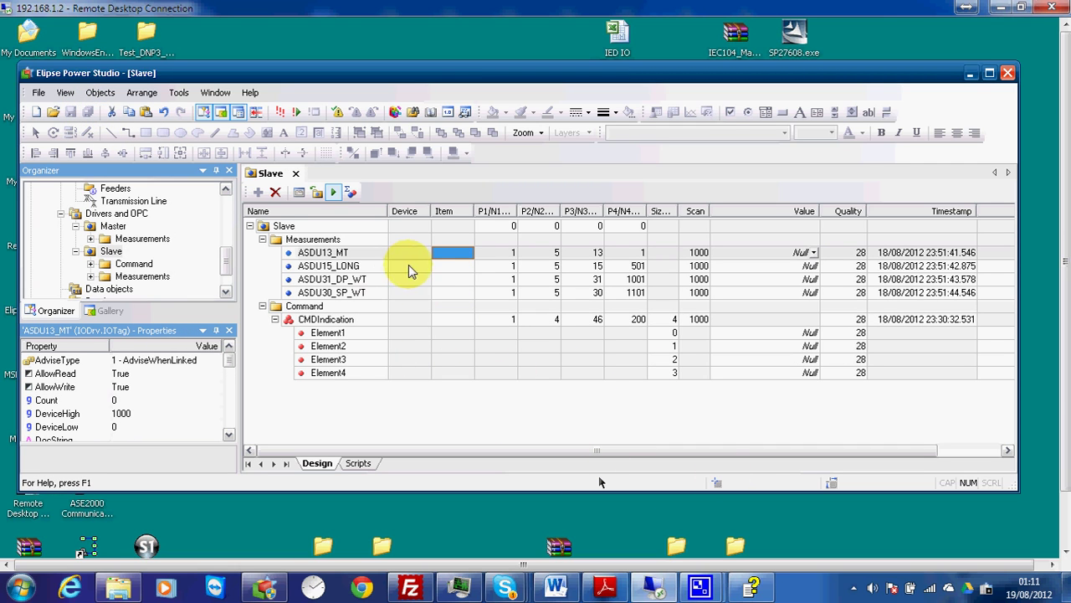
- Return to the master project and examine the live values of IO.PhysicalLayerStatus and Slave_State
{"action": "left_click", "coordinate": [654, 586]}
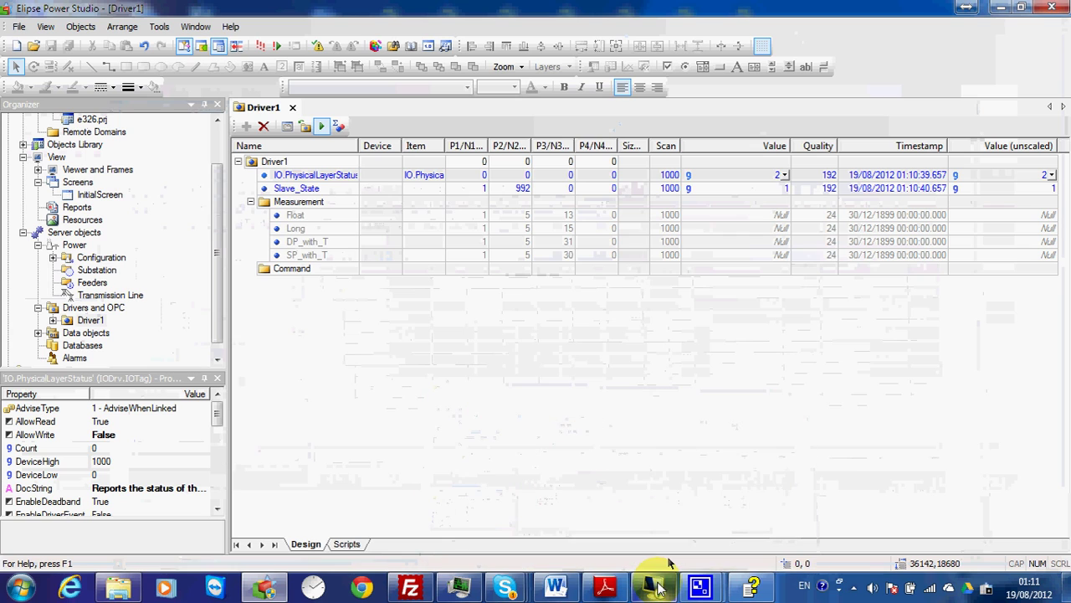
{"action": "left_click", "coordinate": [692, 255]}
{"action": "left_click", "coordinate": [693, 255]}
{"action": "left_click", "coordinate": [757, 214]}
{"action": "left_click", "coordinate": [728, 202]}
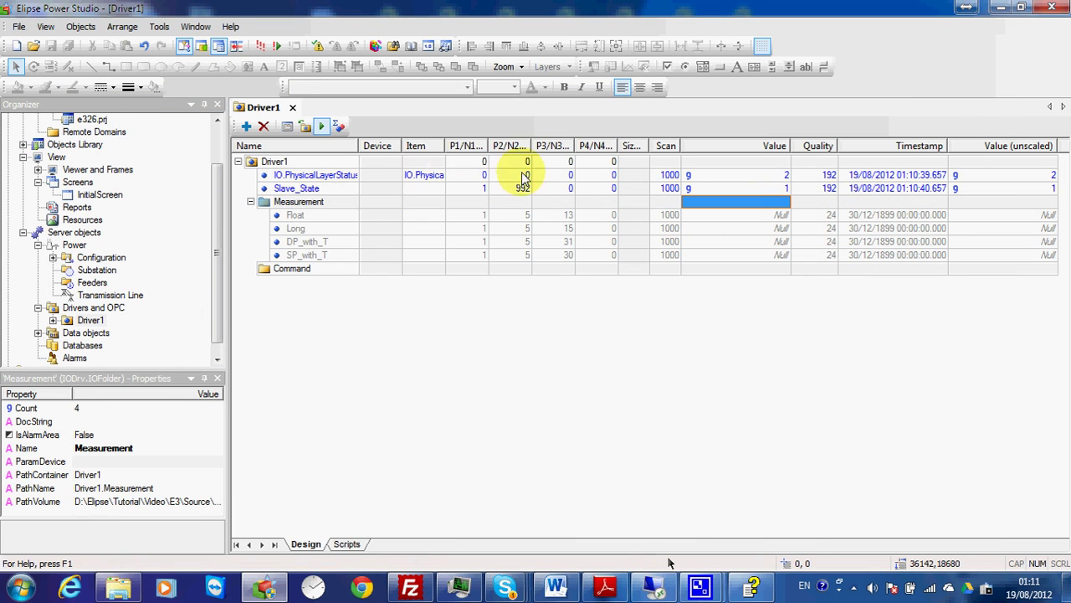
{"action": "left_click", "coordinate": [284, 175]}
{"action": "left_click", "coordinate": [314, 188]}
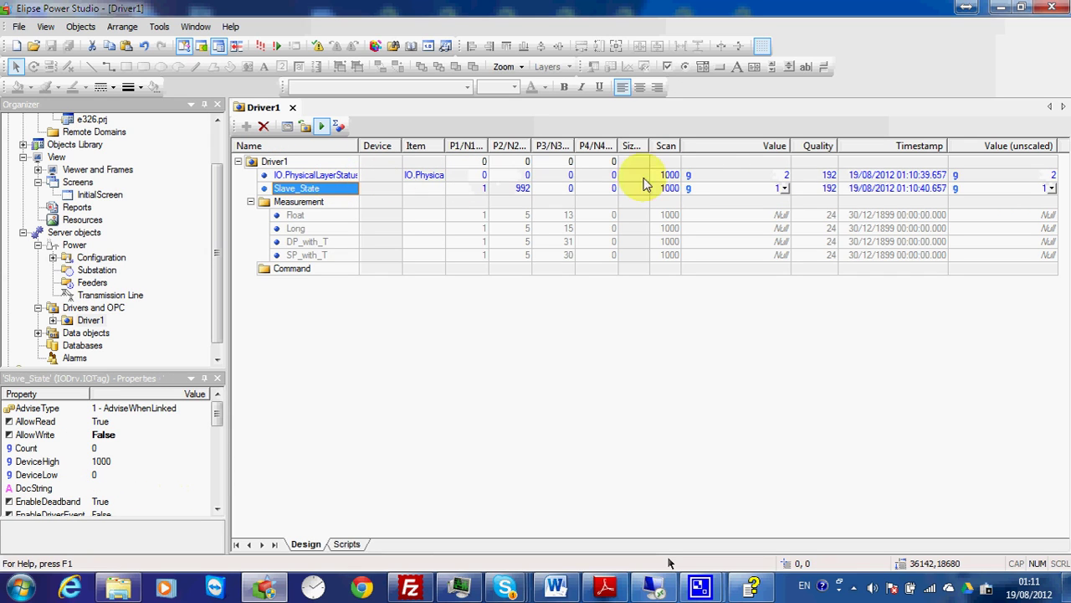
{"action": "left_click", "coordinate": [777, 178]}
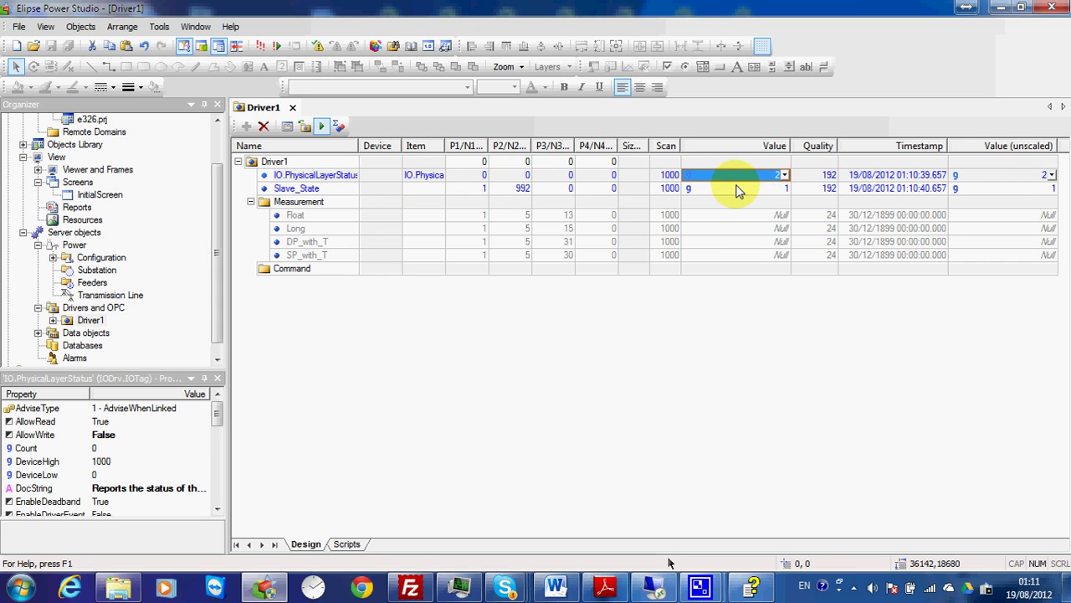
{"action": "left_click", "coordinate": [740, 189]}
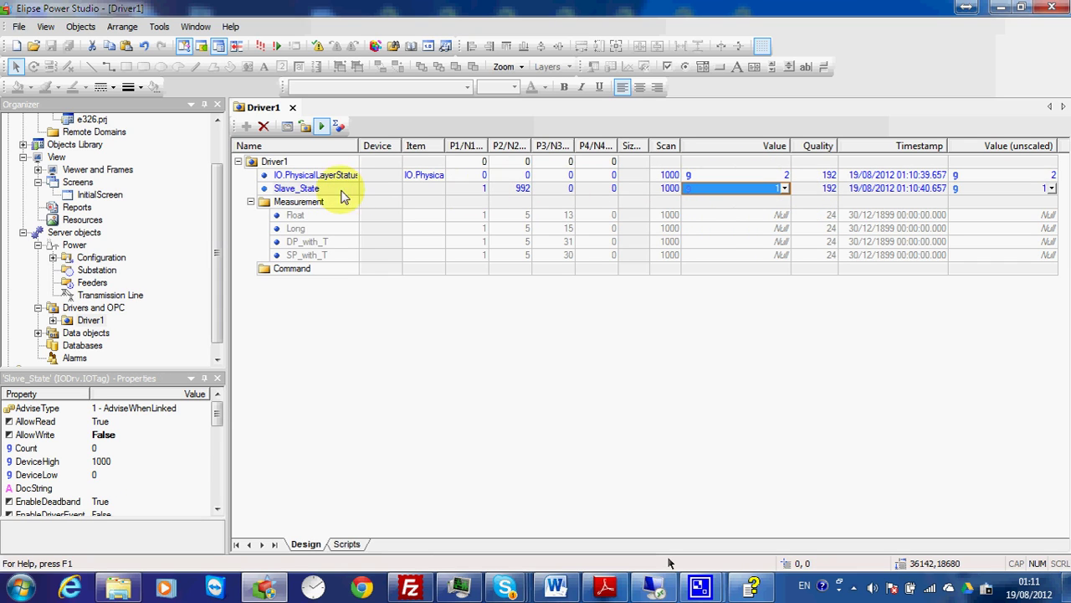
{"action": "left_click", "coordinate": [302, 191]}
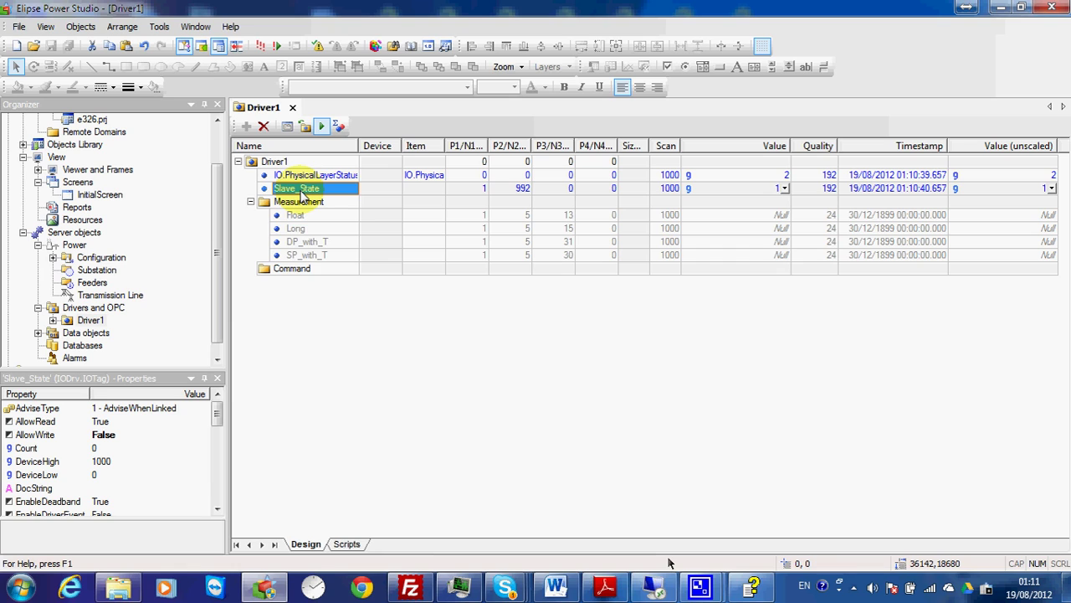
- Check the live values of the Float and Long tags and widen the Name column to fit the full tag names
{"action": "left_click", "coordinate": [759, 203]}
{"action": "left_click", "coordinate": [761, 215]}
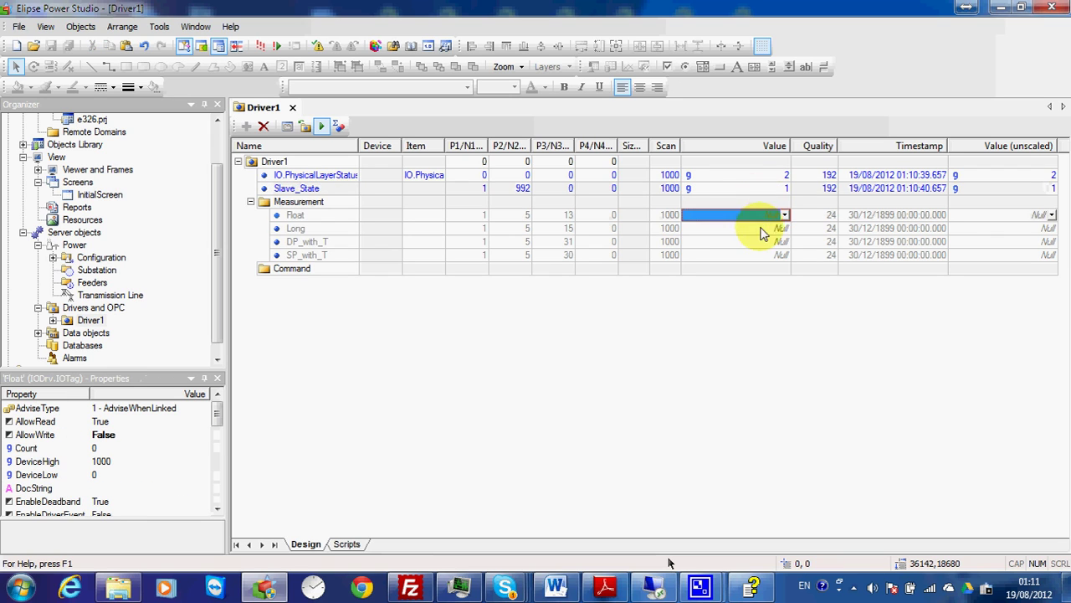
{"action": "left_click", "coordinate": [703, 228]}
{"action": "left_click_drag", "start_coordinate": [360, 153], "coordinate": [374, 152]}
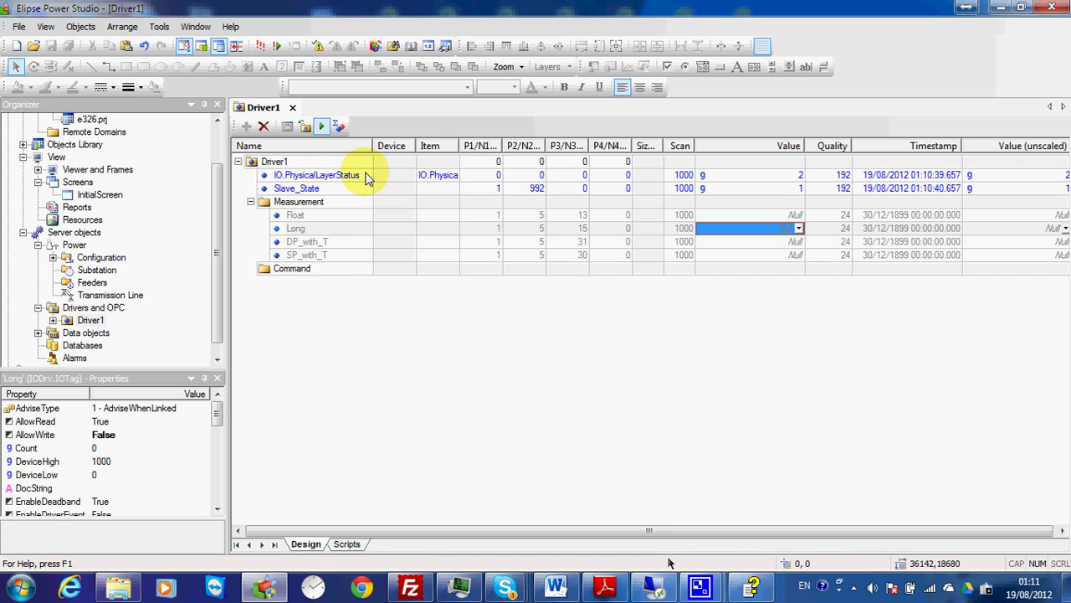
- Check the live values of IO.PhysicalLayerStatus and Slave_State in the master driver
{"action": "left_click", "coordinate": [366, 178]}
{"action": "left_click", "coordinate": [790, 176]}
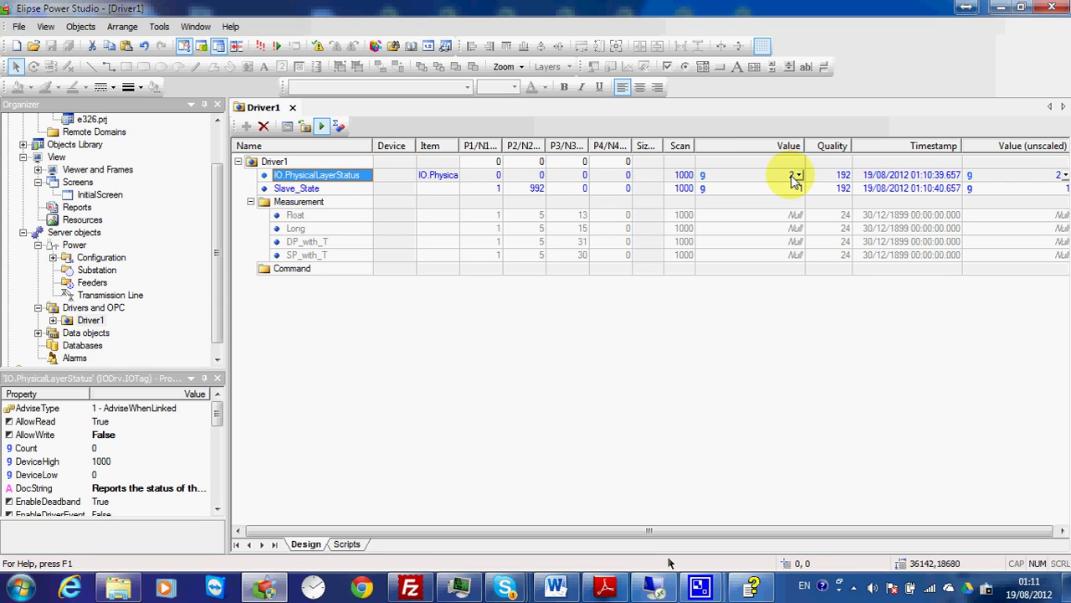
{"action": "left_click", "coordinate": [760, 188]}
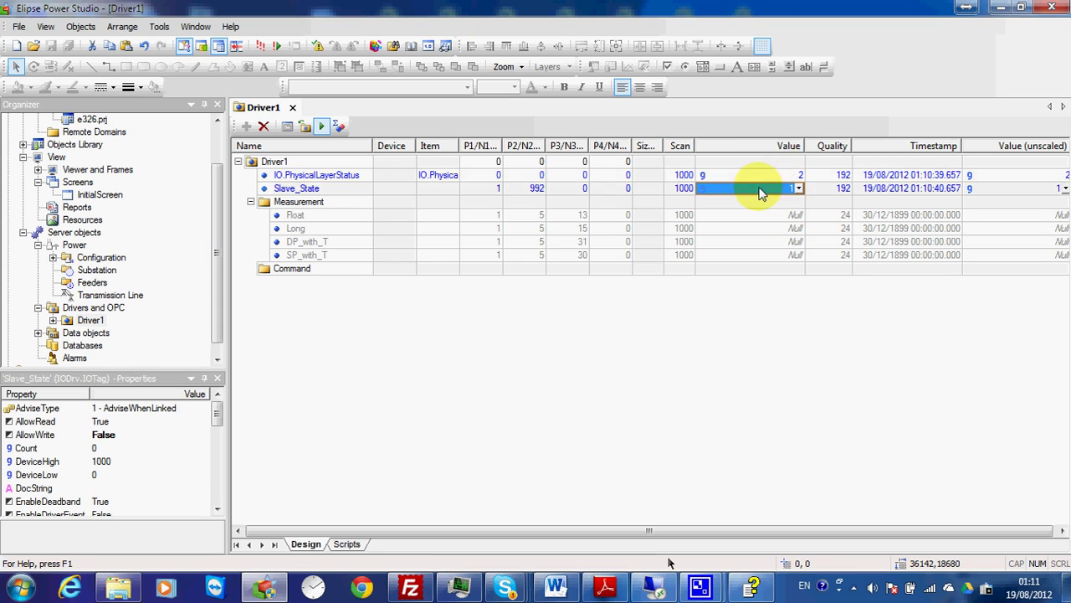
{"action": "left_click", "coordinate": [322, 189]}
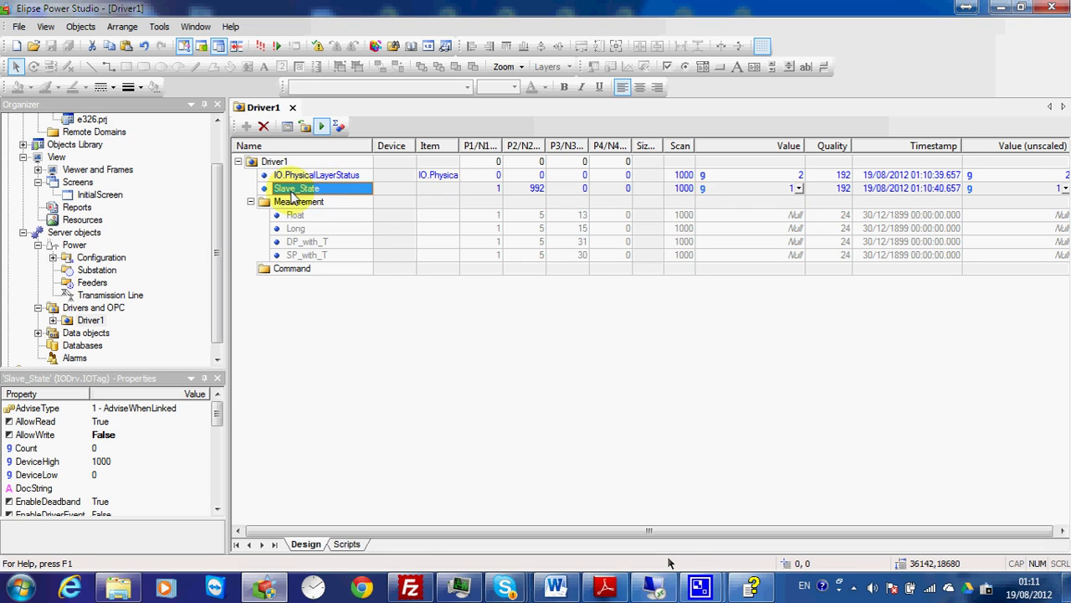
{"action": "left_click", "coordinate": [727, 189]}
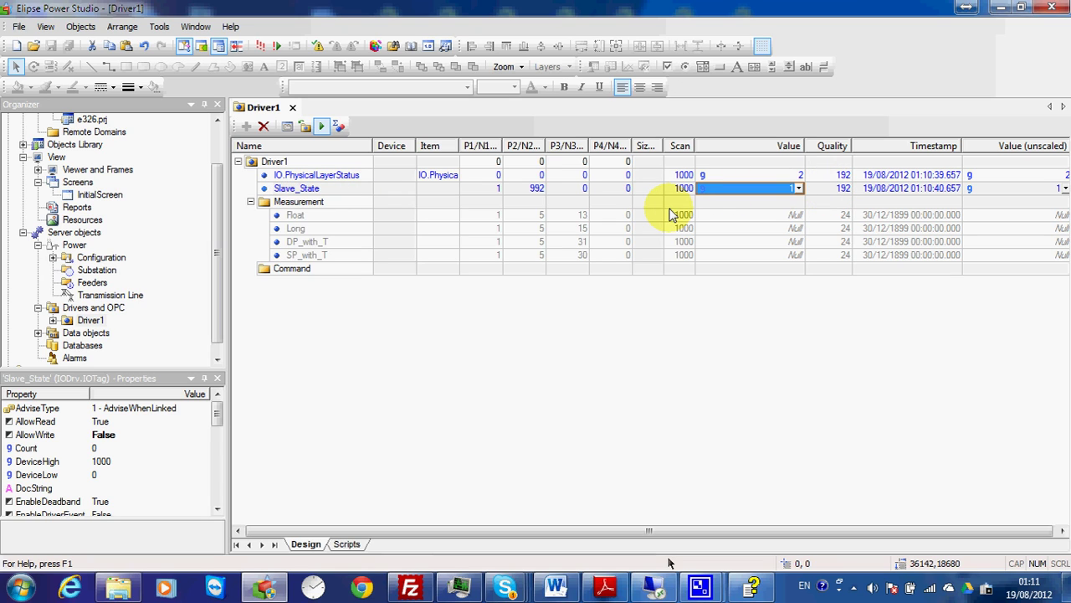
- Look over the Float, Long, DP_with_T and SP_with_T tags in the master's Measurement folder
{"action": "left_click", "coordinate": [360, 216]}
{"action": "left_click", "coordinate": [360, 241]}
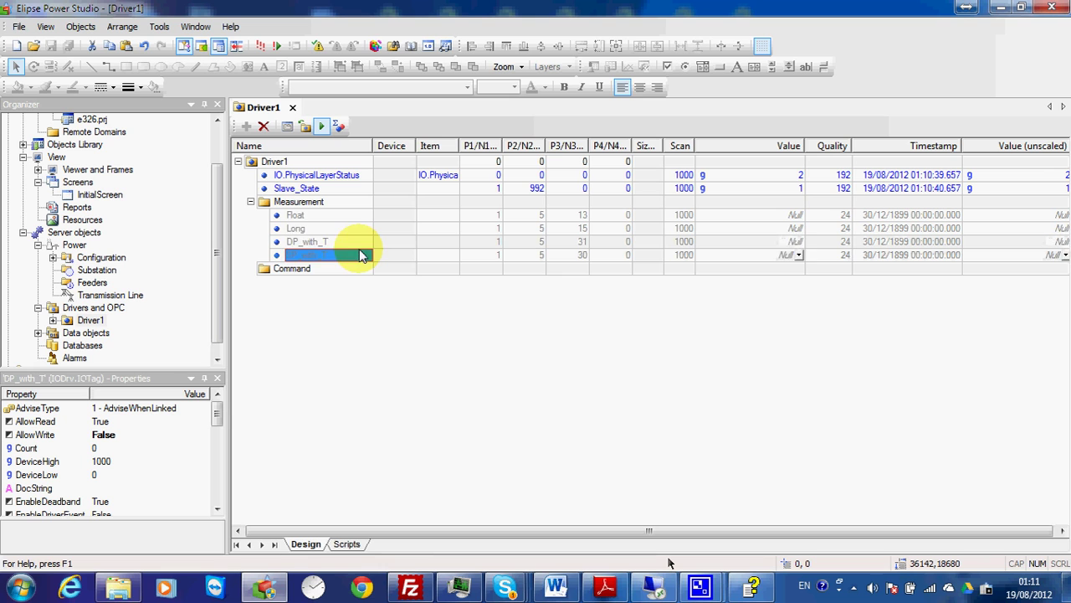
{"action": "left_click", "coordinate": [358, 228]}
{"action": "key", "text": "Up"}
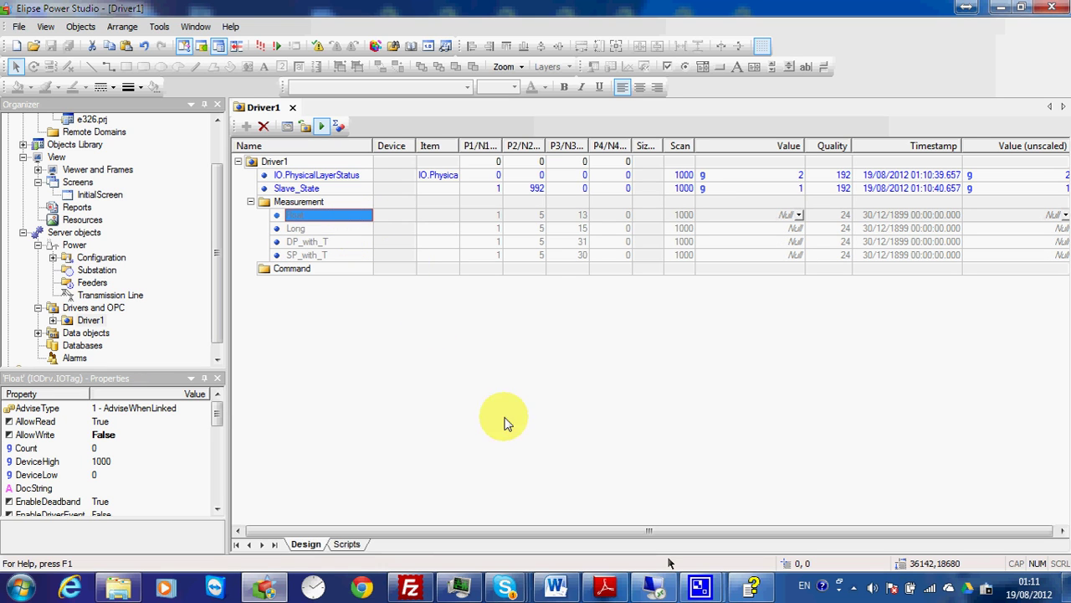
- Switch to the remote slave project and set ASDU13_MT to 12.25, ASDU15_LONG to 12548, ASDU31_DP_WT to 3 and ASDU30_SP_WT to 1
{"action": "left_click", "coordinate": [657, 586]}
{"action": "left_click", "coordinate": [757, 252]}
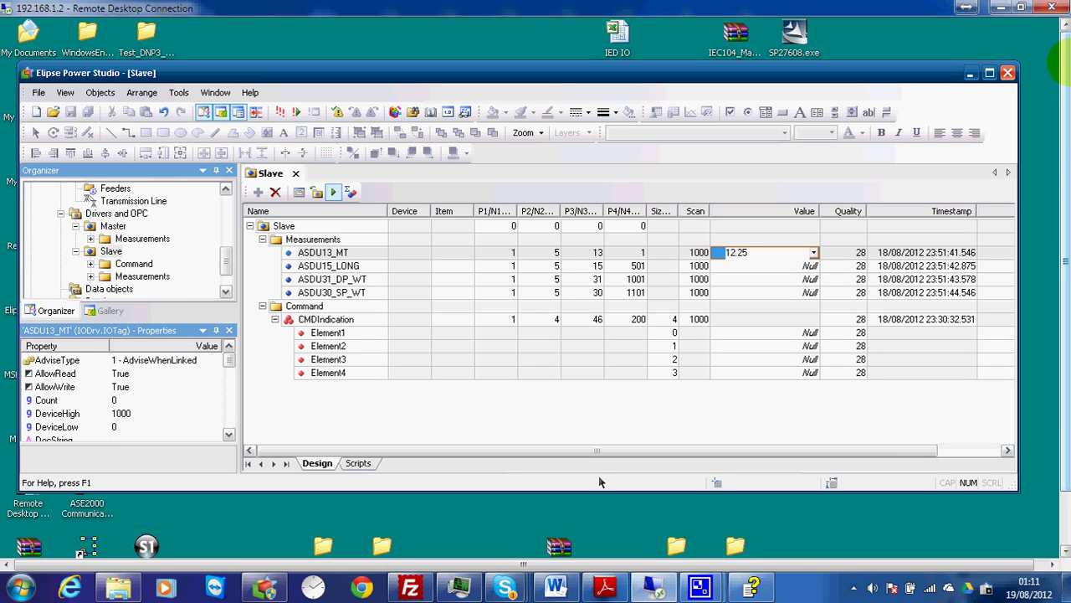
{"action": "key", "text": "Return"}
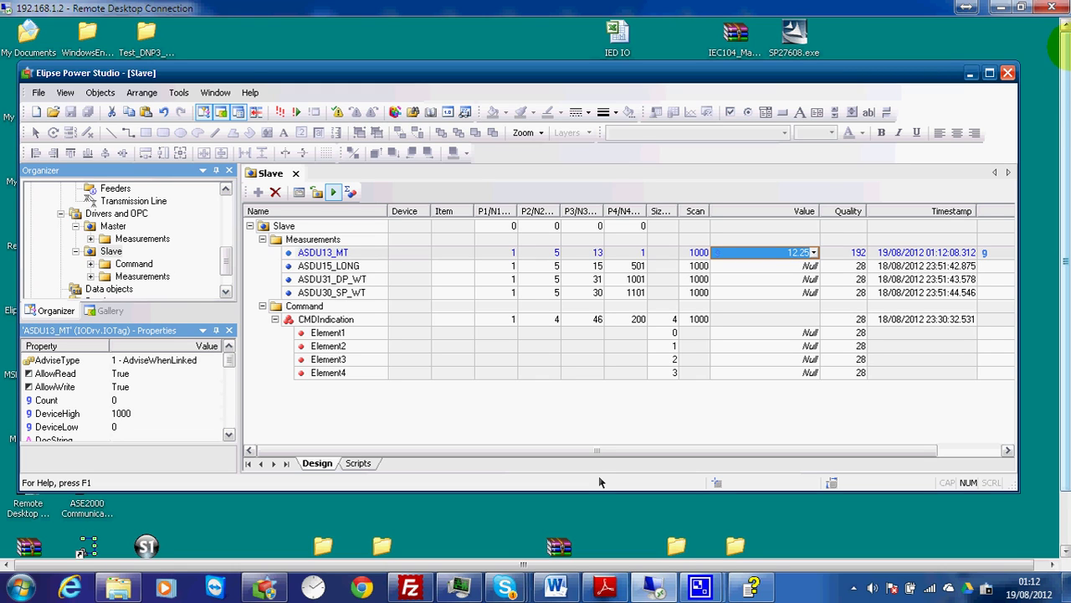
{"action": "left_click", "coordinate": [758, 266]}
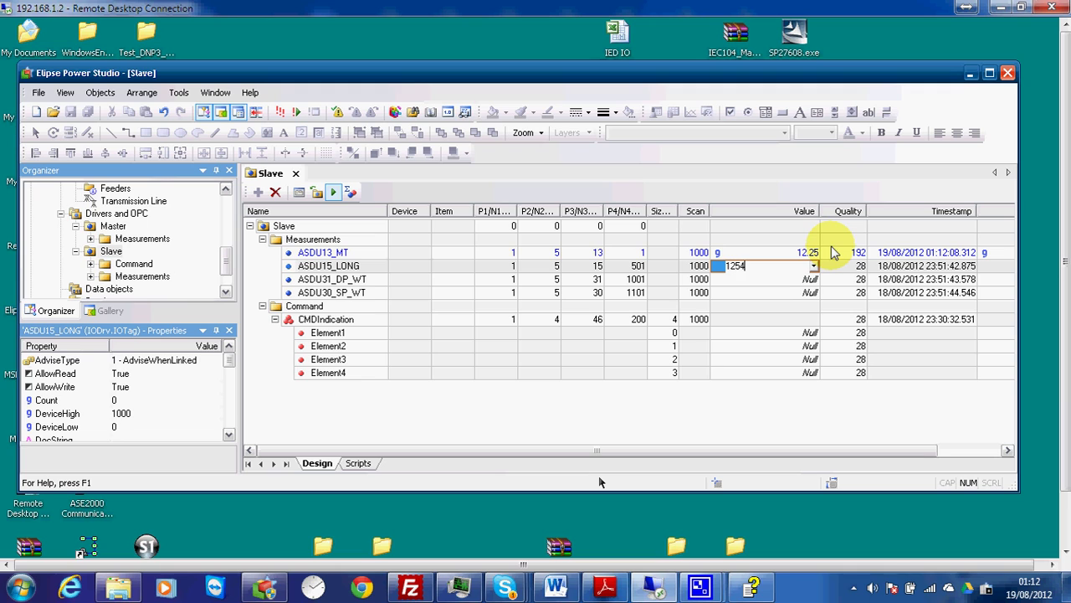
{"action": "key", "text": "Return"}
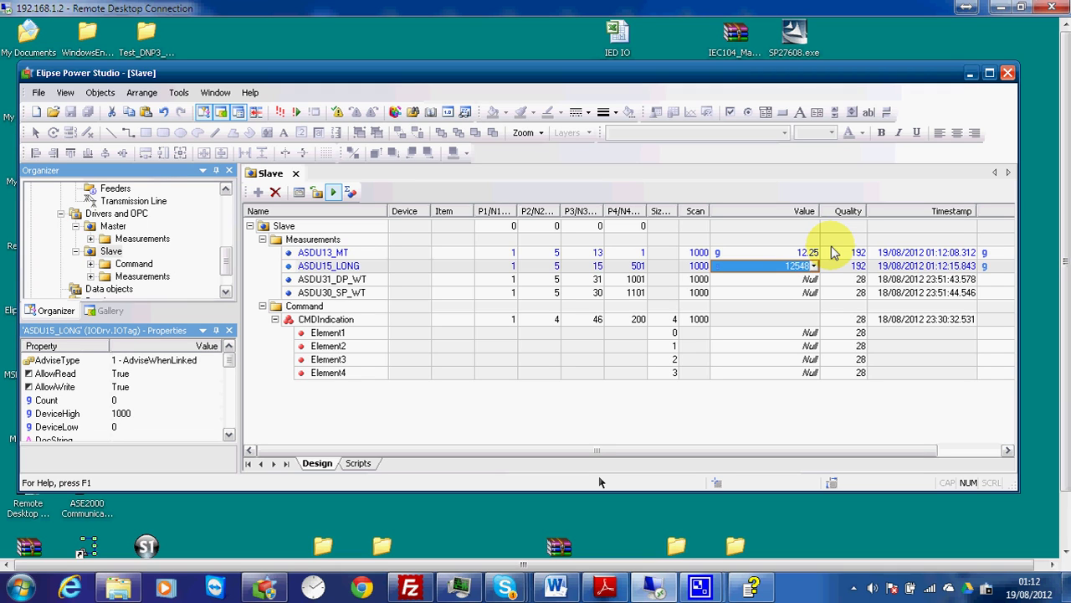
{"action": "left_click", "coordinate": [775, 281]}
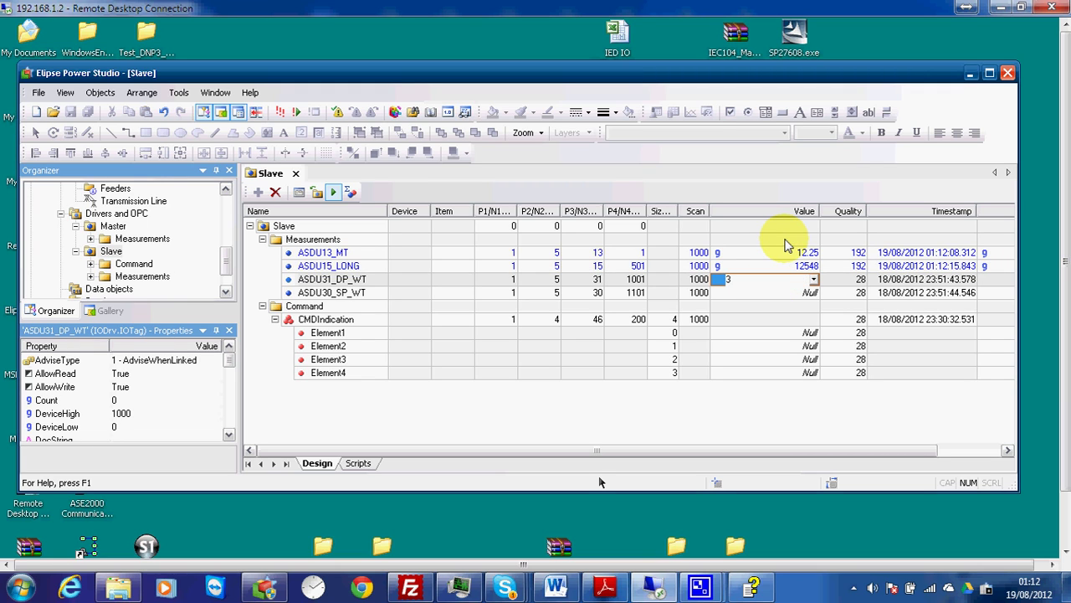
{"action": "key", "text": "Return"}
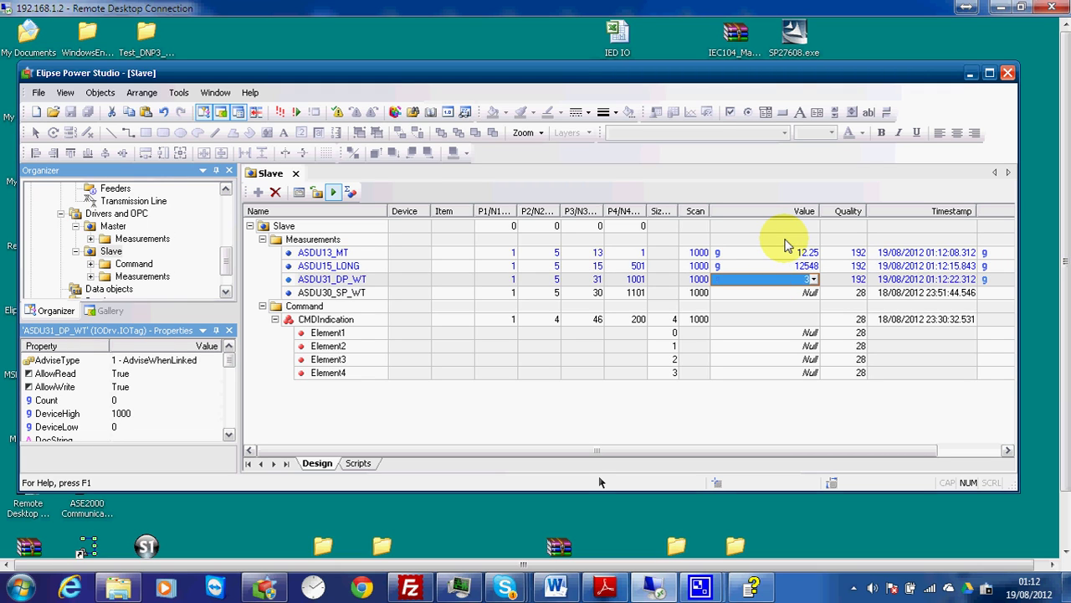
{"action": "left_click", "coordinate": [764, 292]}
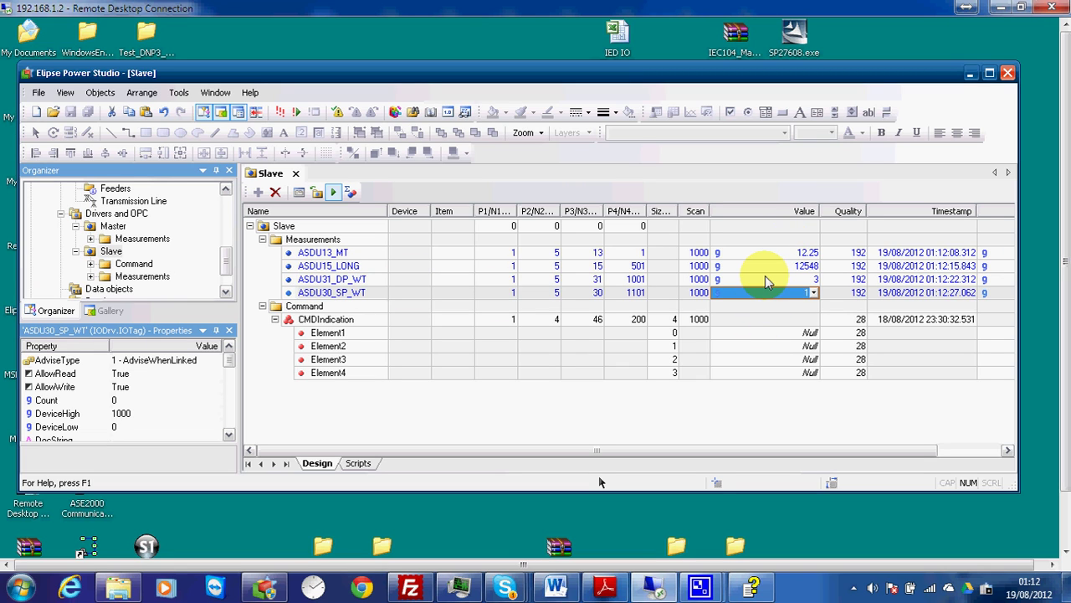
{"action": "type", "text": "1"}
- Return to the master project and check whether the Measurement tags receive the slave's values
{"action": "left_click", "coordinate": [967, 8]}
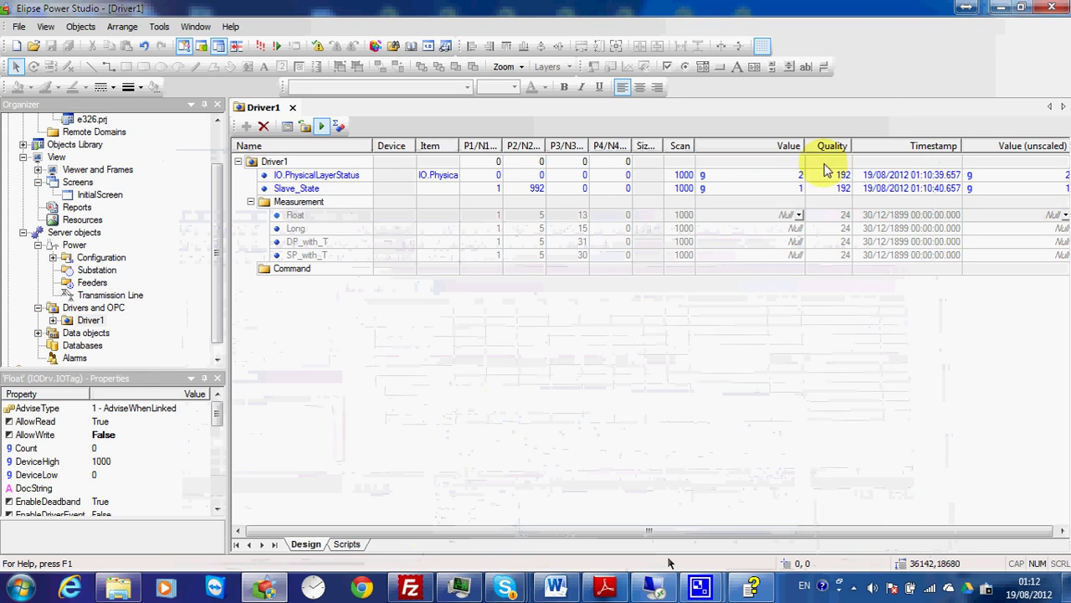
{"action": "left_click", "coordinate": [751, 267]}
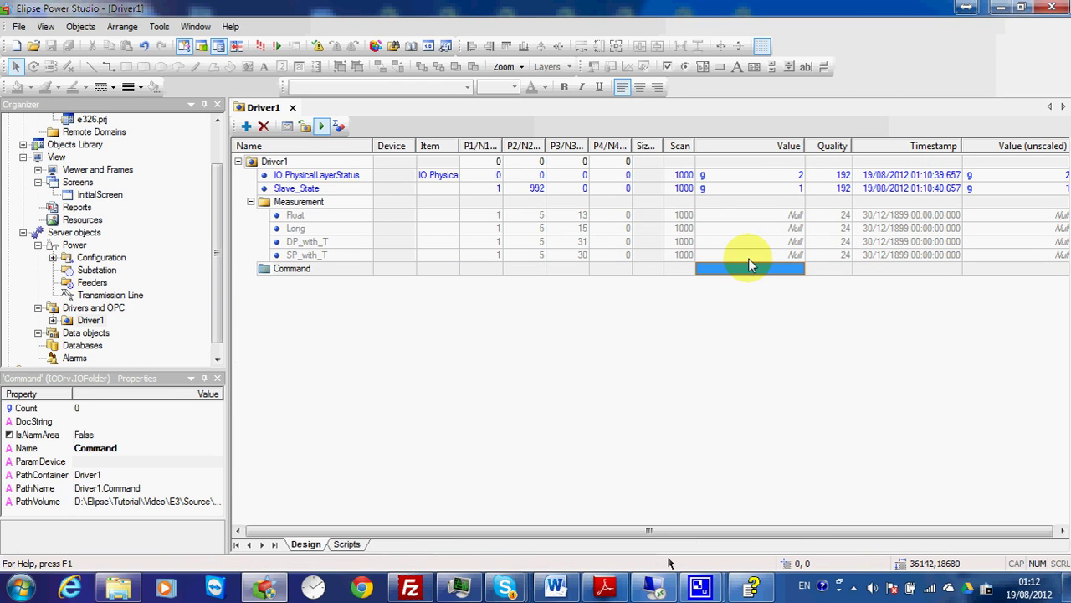
{"action": "left_click", "coordinate": [732, 228]}
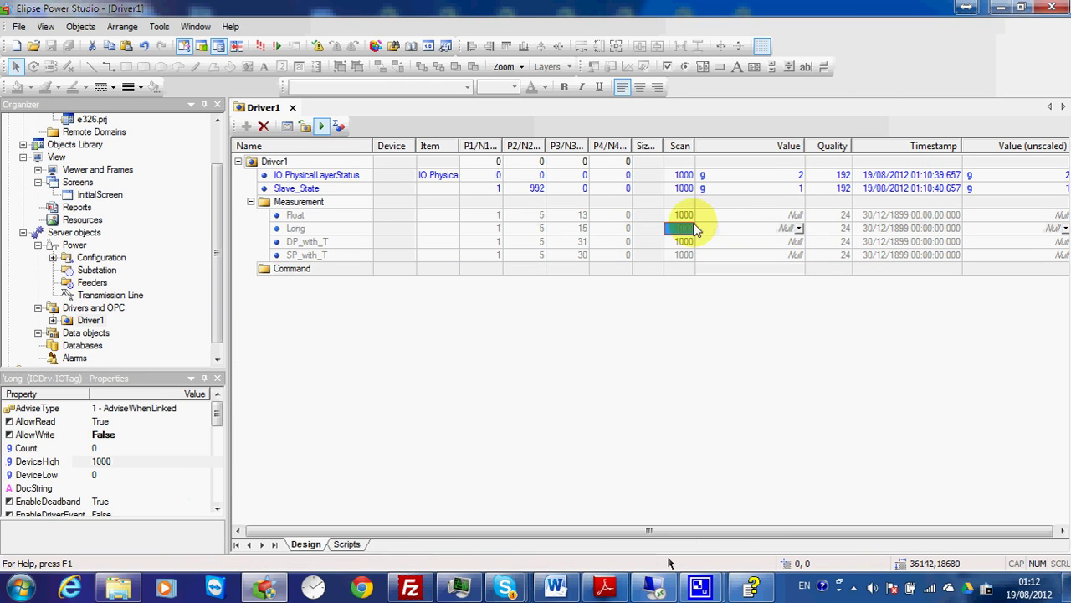
{"action": "left_click", "coordinate": [777, 228]}
{"action": "left_click", "coordinate": [777, 241]}
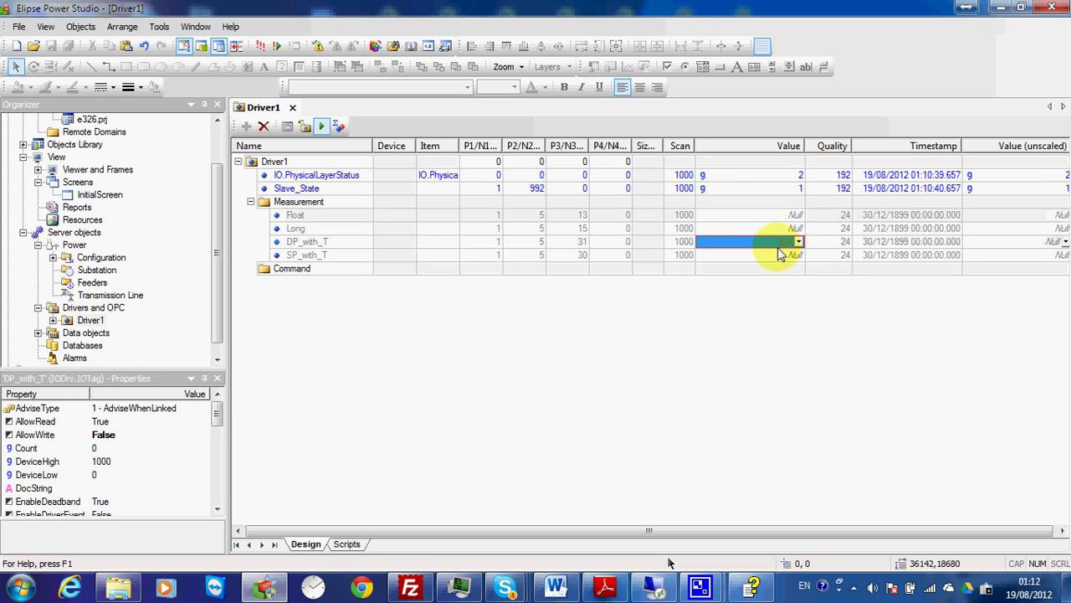
{"action": "left_click", "coordinate": [778, 254]}
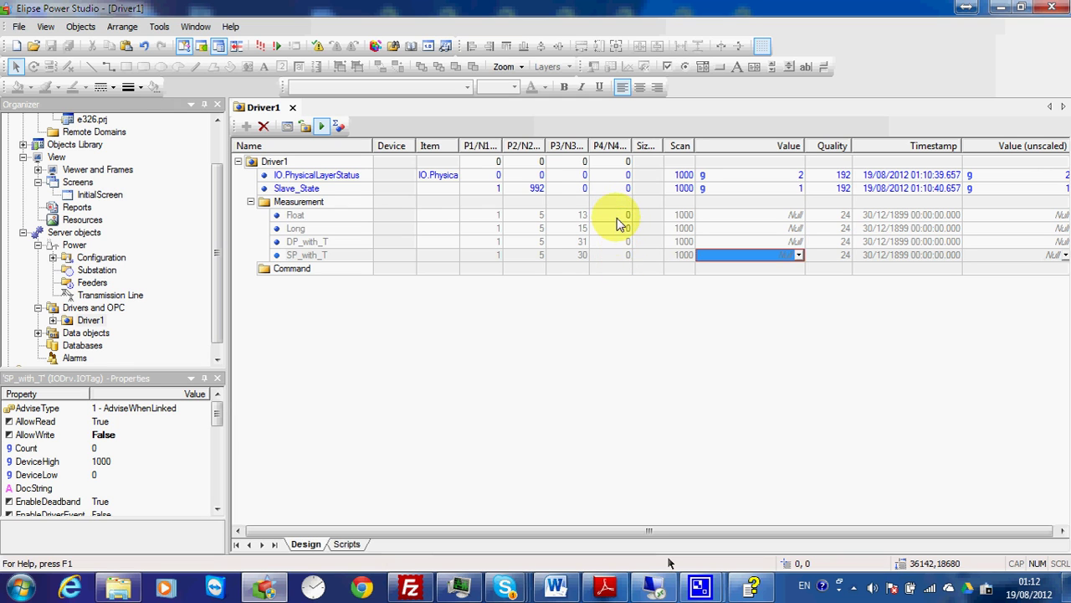
- Switch to the remote slave project, deactivate the Slave driver's communication and review the P4 addresses of its measurement tags
{"action": "left_click", "coordinate": [653, 586]}
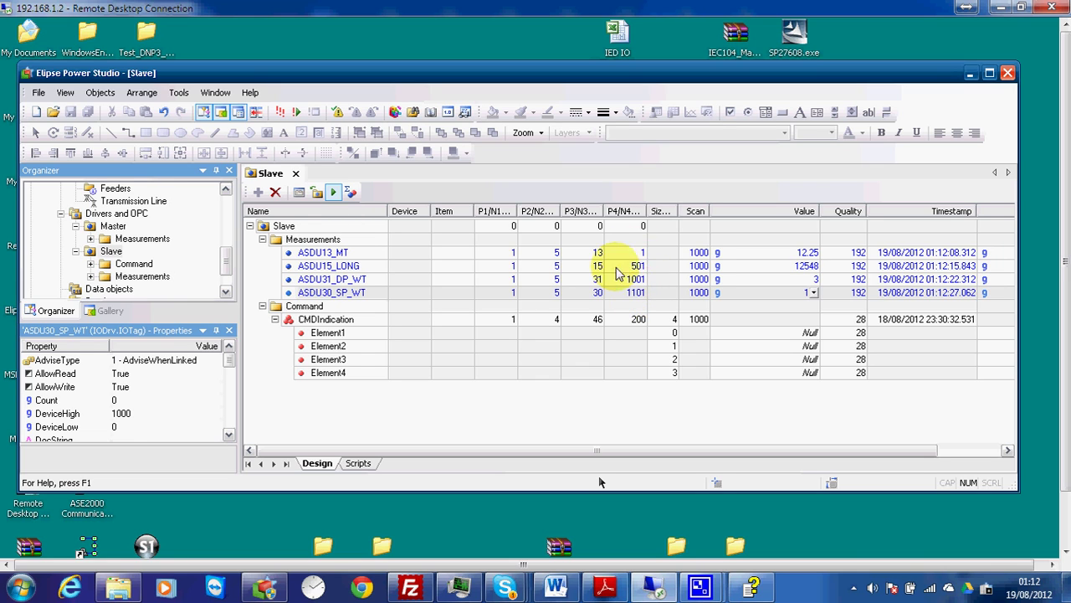
{"action": "left_click", "coordinate": [335, 194]}
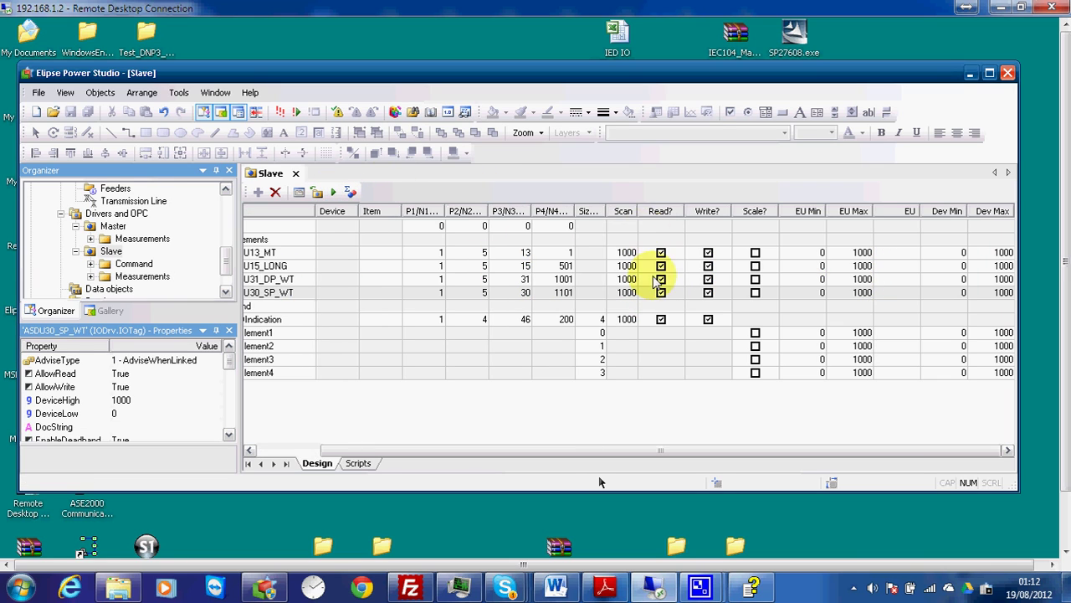
{"action": "left_click_drag", "start_coordinate": [624, 449], "coordinate": [533, 454]}
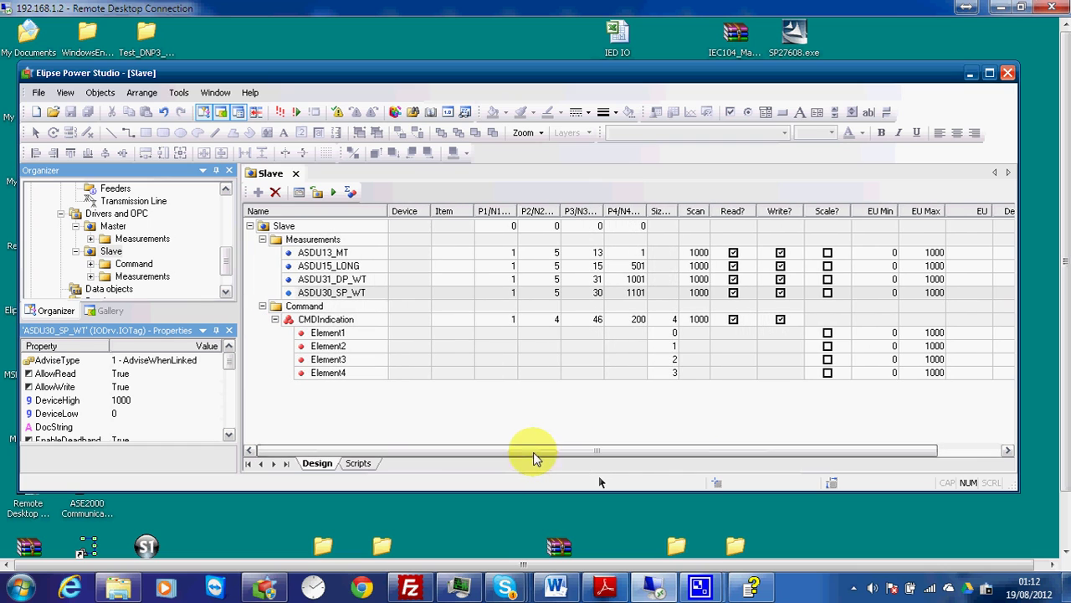
{"action": "left_click", "coordinate": [638, 252]}
{"action": "left_click", "coordinate": [638, 265]}
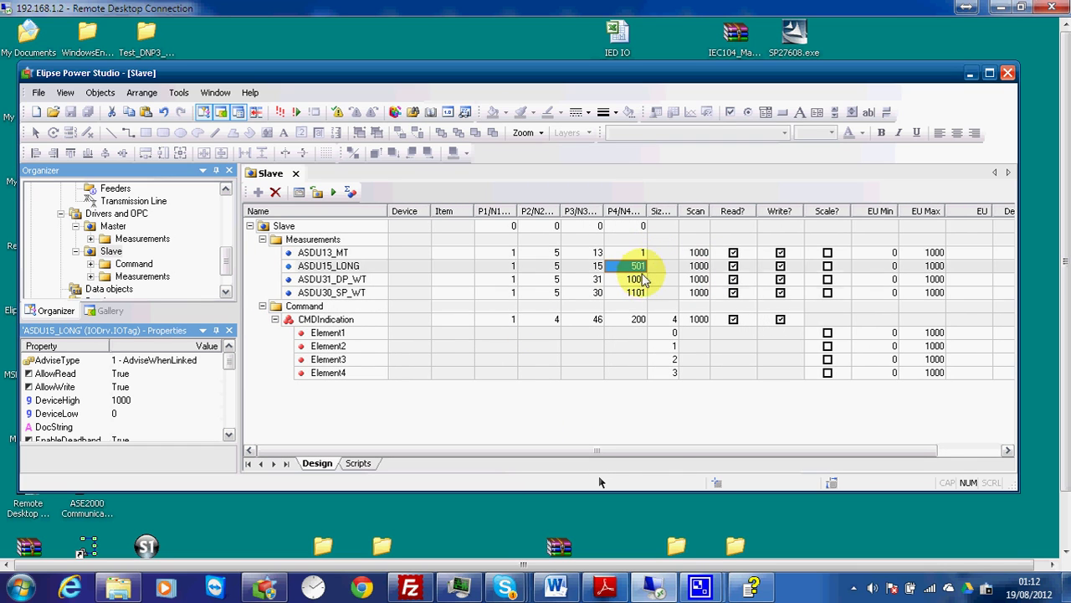
{"action": "left_click", "coordinate": [638, 278]}
{"action": "left_click", "coordinate": [638, 265]}
{"action": "left_click", "coordinate": [638, 252]}
{"action": "left_click", "coordinate": [637, 266]}
{"action": "left_click", "coordinate": [637, 292]}
- Set P4 to 2 for ASDU15_LONG, 3 for ASDU31_DP_WT and 4 for ASDU30_SP_WT, and reactivate the Slave driver's communication
{"action": "left_click", "coordinate": [638, 267]}
{"action": "type", "text": "2"}
{"action": "left_click", "coordinate": [637, 279]}
{"action": "type", "text": "3"}
{"action": "left_click", "coordinate": [637, 292]}
{"action": "type", "text": "4"}
{"action": "left_click", "coordinate": [659, 278]}
{"action": "left_click", "coordinate": [334, 192]}
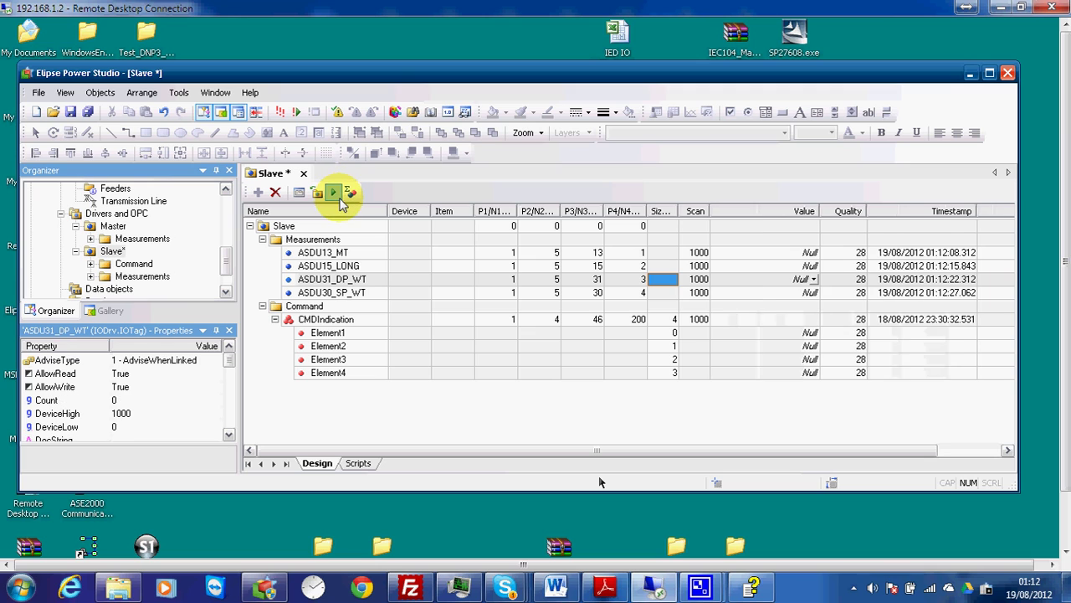
- Set the slave's live values to 23.25 for ASDU13_MT, 1254 for ASDU15_LONG, 3 for ASDU31_DP_WT and 1 for ASDU30_SP_WT
{"action": "left_click", "coordinate": [793, 252]}
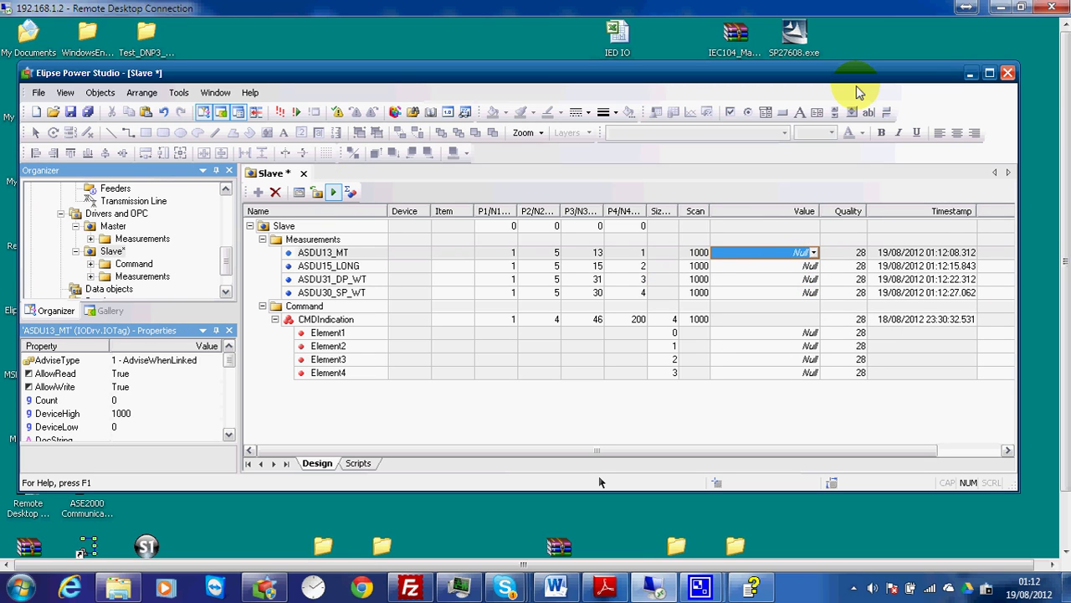
{"action": "type", "text": "23.25"}
{"action": "key", "text": "Return"}
{"action": "key", "text": "Down"}
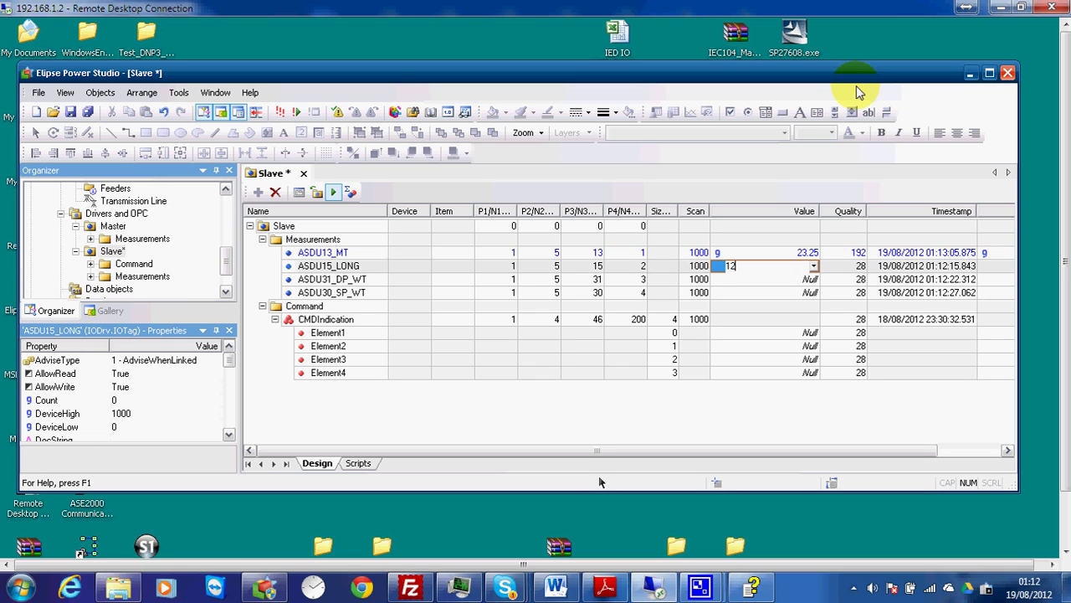
{"action": "key", "text": "Down"}
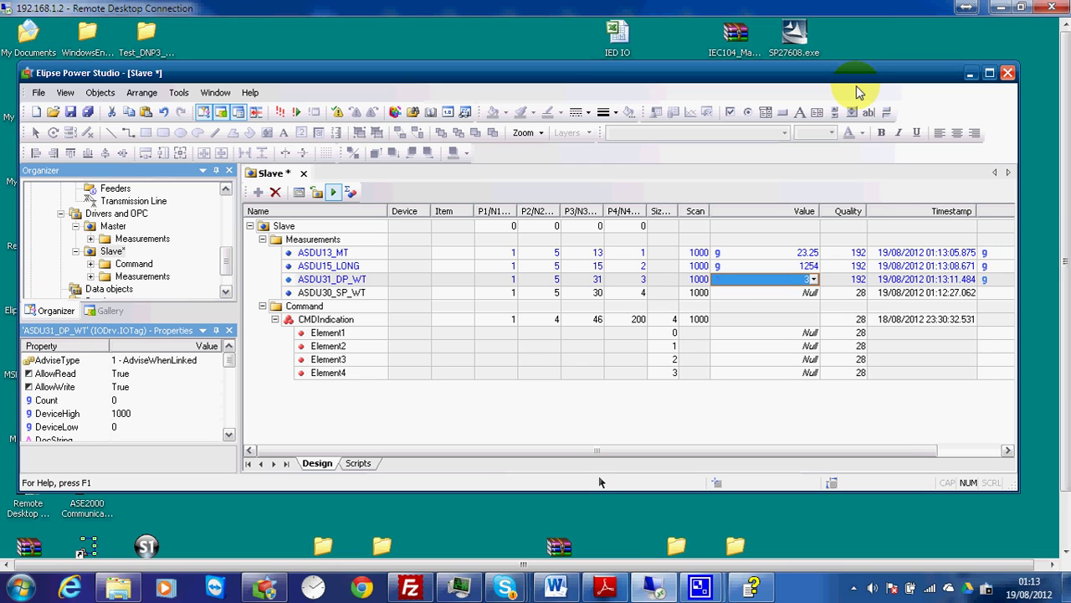
{"action": "key", "text": "Down"}
{"action": "type", "text": "1"}
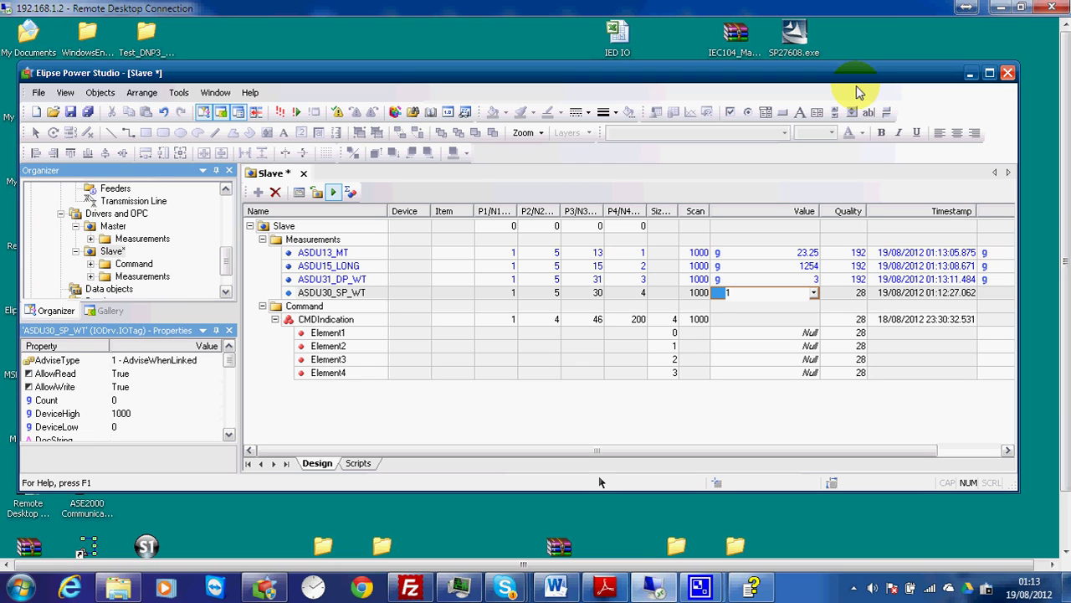
- In the master project, stop communication, set P4 to 1 for Float, 2 for Long, 3 for DP_with_T and 4 for SP_with_T, and restart it
{"action": "left_click", "coordinate": [998, 12]}
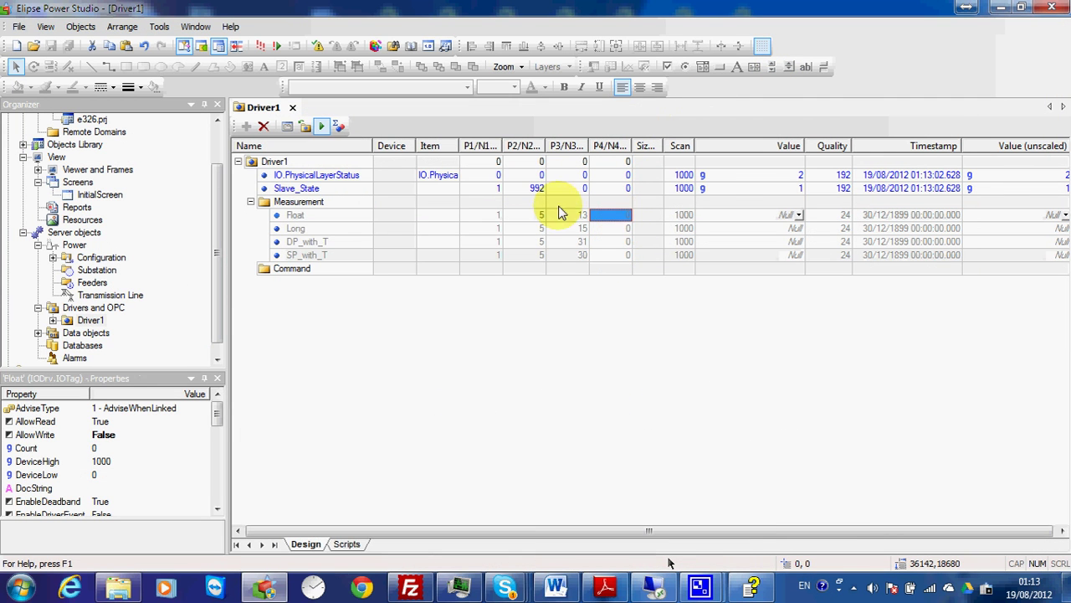
{"action": "left_click", "coordinate": [322, 125]}
{"action": "type", "text": "1"}
{"action": "key", "text": "Return"}
{"action": "type", "text": "2"}
{"action": "key", "text": "Return"}
{"action": "type", "text": "3"}
{"action": "key", "text": "Return"}
{"action": "type", "text": "4"}
{"action": "left_click", "coordinate": [648, 227]}
{"action": "left_click", "coordinate": [322, 126]}
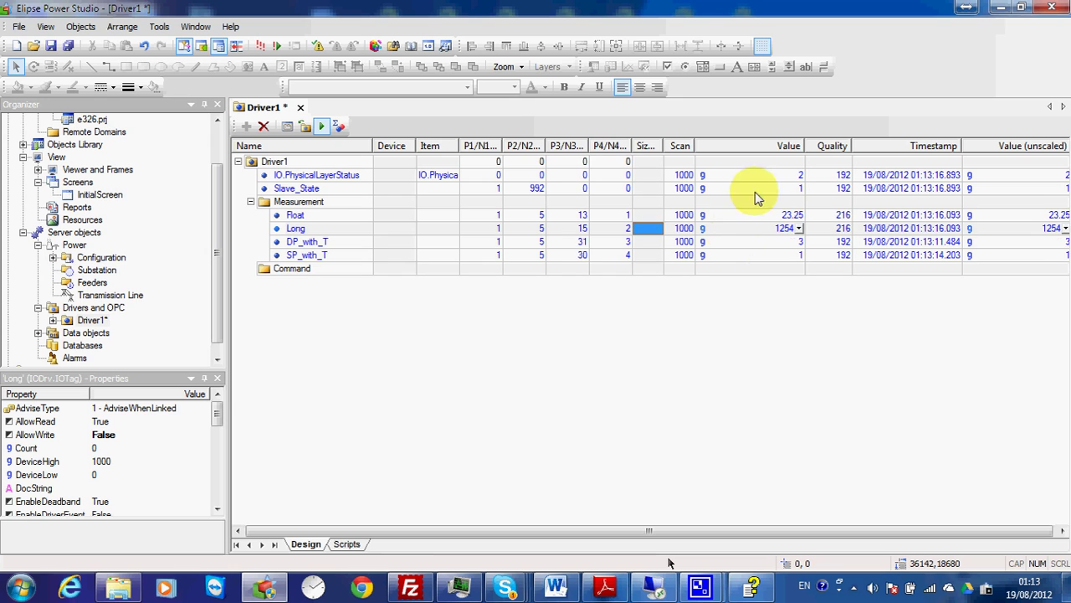
- Examine the values and quality codes of the master's Measurement and Slave_State tags
{"action": "key", "text": "Right"}
{"action": "key", "text": "Right"}
{"action": "key", "text": "Right"}
{"action": "key", "text": "Up"}
{"action": "key", "text": "Up"}
{"action": "key", "text": "Up"}
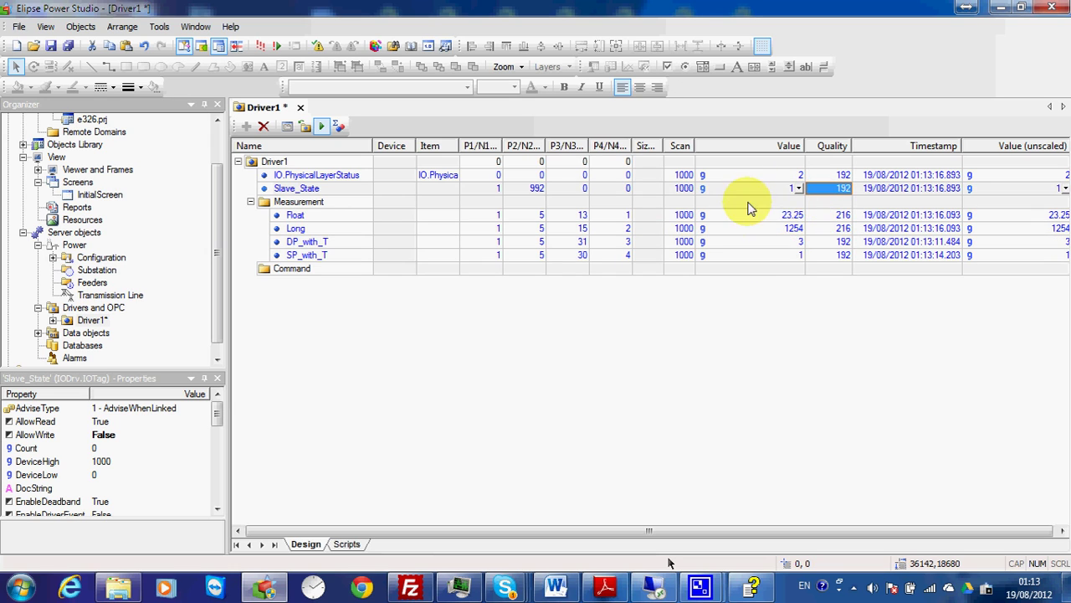
- Place the master project window beside the remote slave's window and compare the live values of their measurement tags
{"action": "left_click", "coordinate": [1003, 9]}
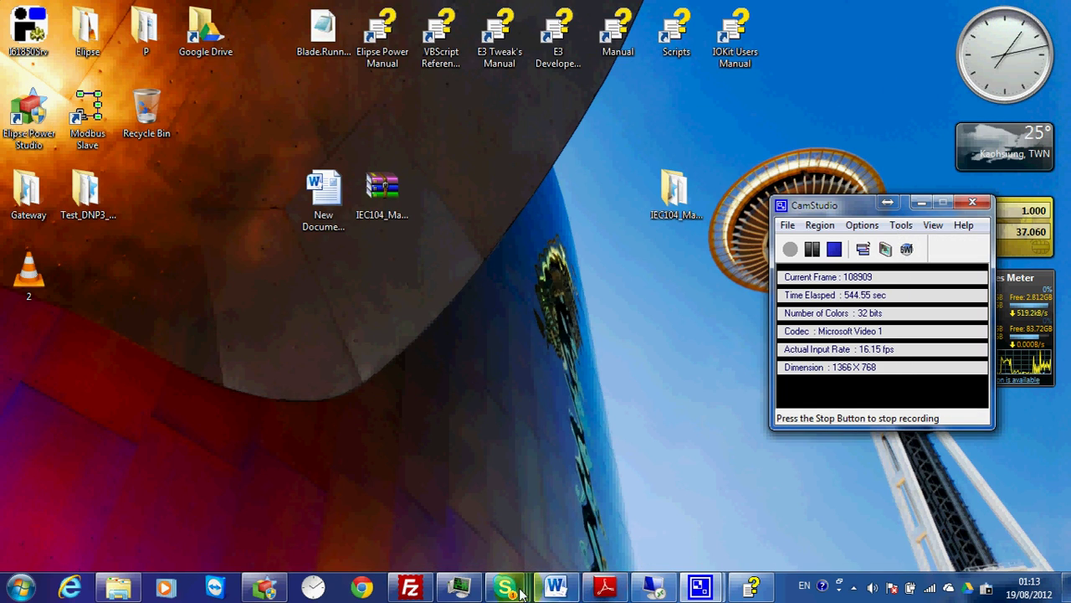
{"action": "left_click", "coordinate": [652, 586]}
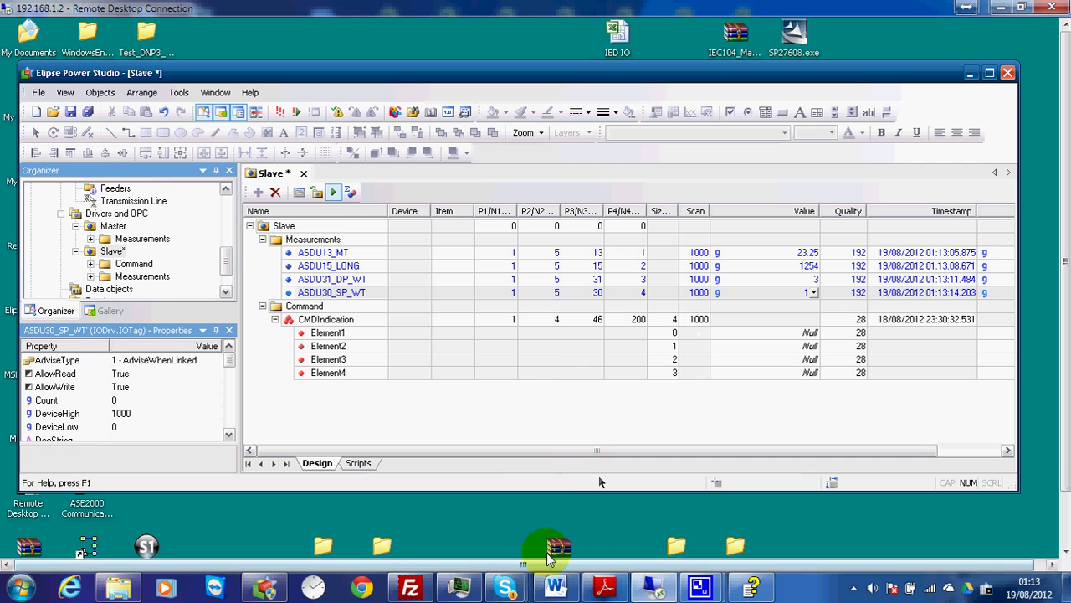
{"action": "left_click", "coordinate": [265, 590]}
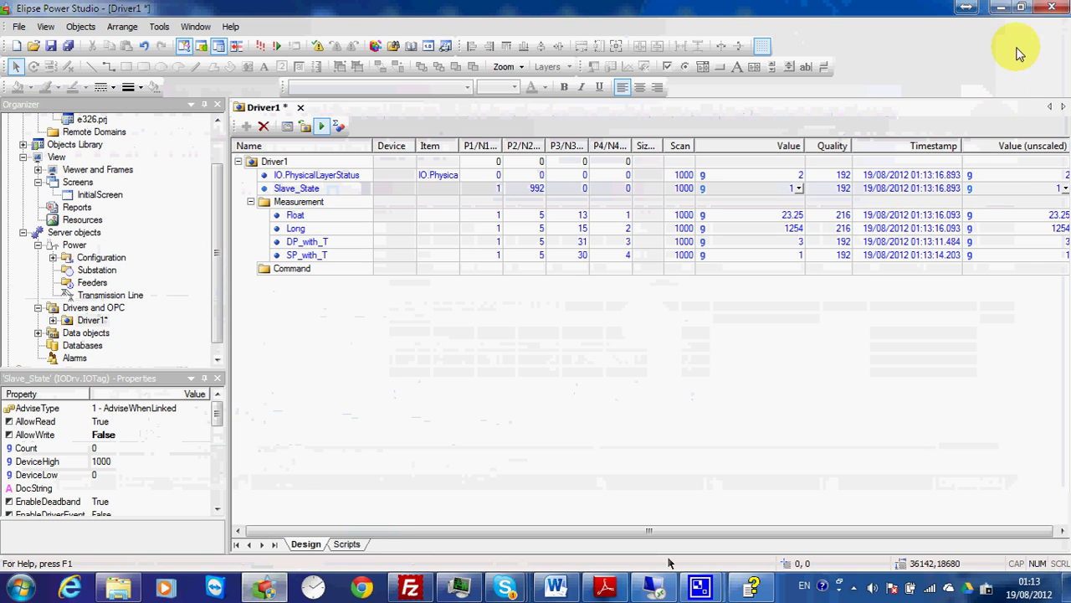
{"action": "left_click", "coordinate": [1023, 8]}
{"action": "left_click_drag", "start_coordinate": [535, 10], "coordinate": [517, 35]}
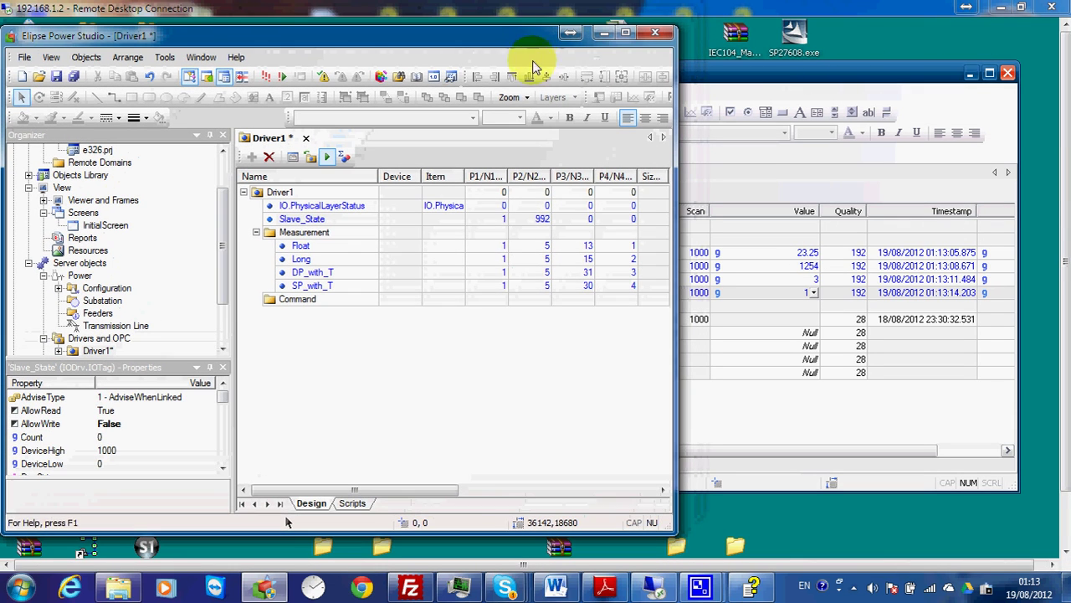
{"action": "left_click_drag", "start_coordinate": [437, 492], "coordinate": [550, 492]}
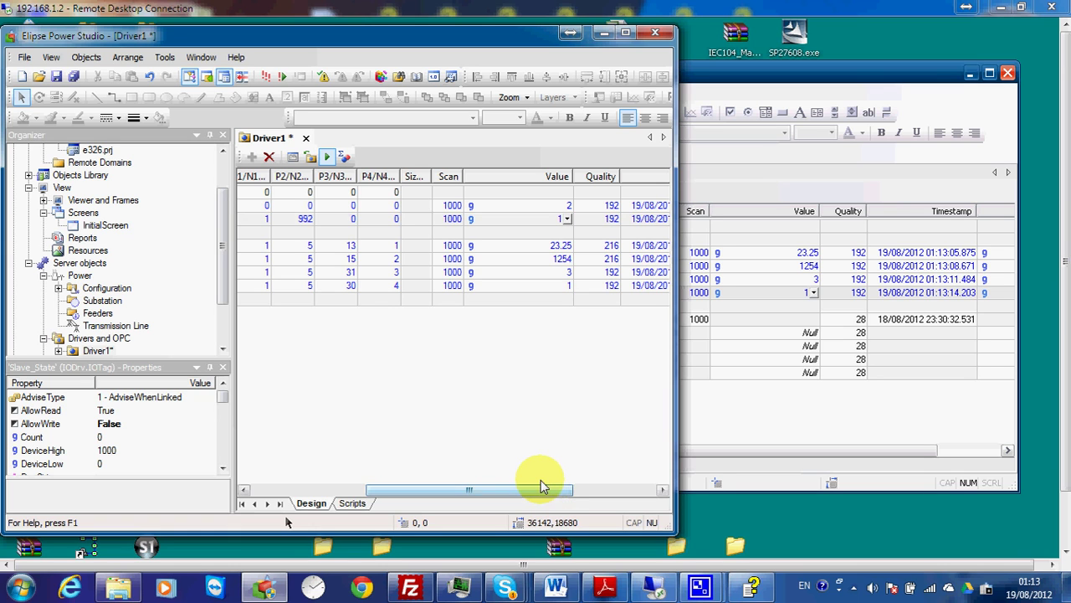
- Maximize the master project window and check the live values of the Slave_State and IO.PhysicalLayerStatus tags
{"action": "left_click", "coordinate": [625, 33]}
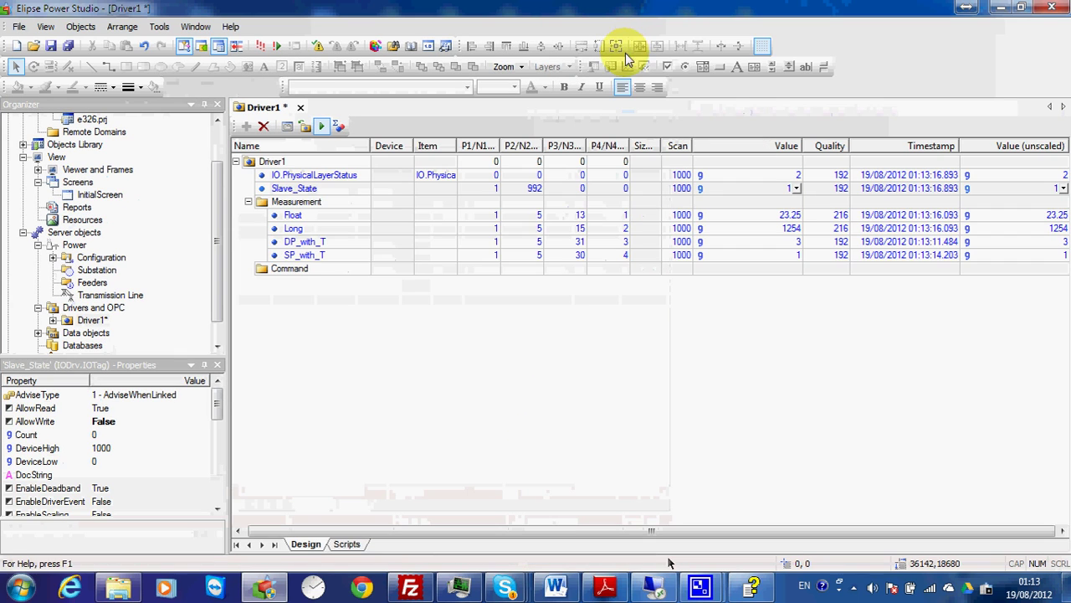
{"action": "left_click", "coordinate": [648, 228]}
{"action": "left_click", "coordinate": [737, 201]}
{"action": "left_click", "coordinate": [739, 187]}
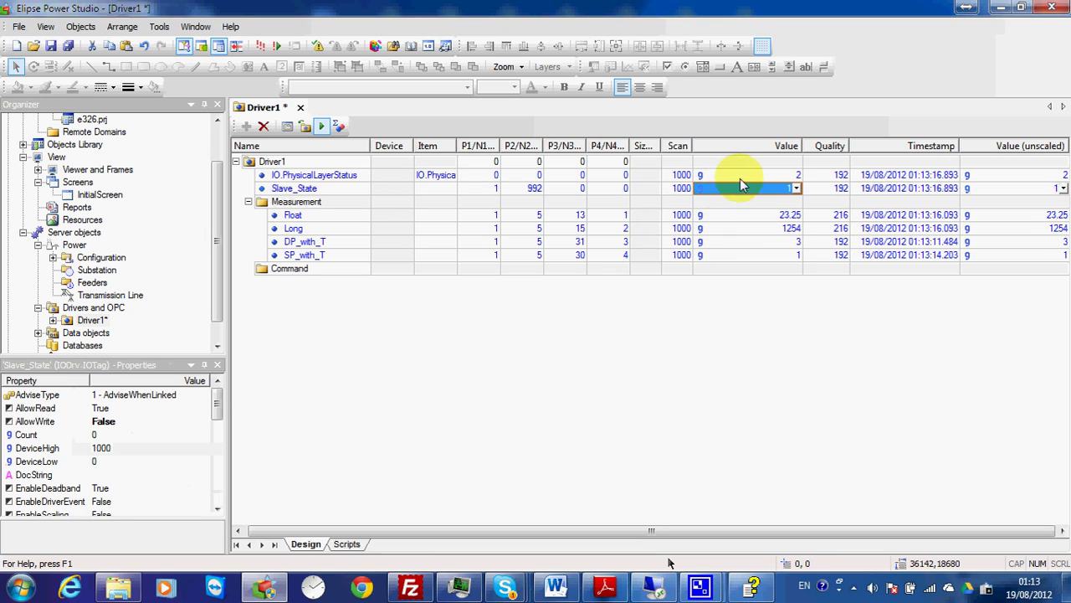
{"action": "left_click", "coordinate": [739, 175]}
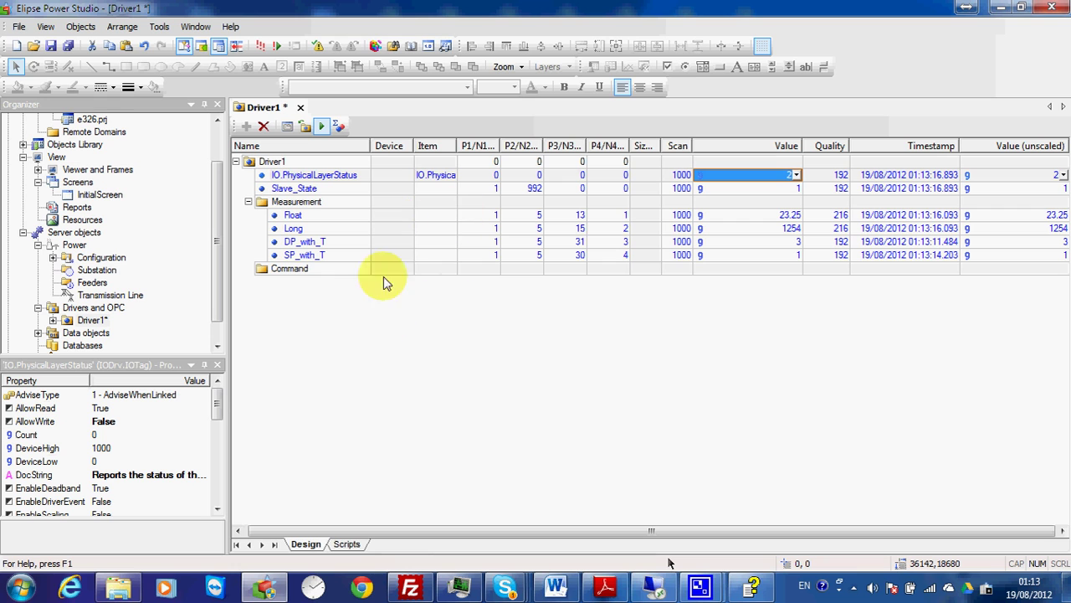
{"action": "left_click", "coordinate": [605, 585]}
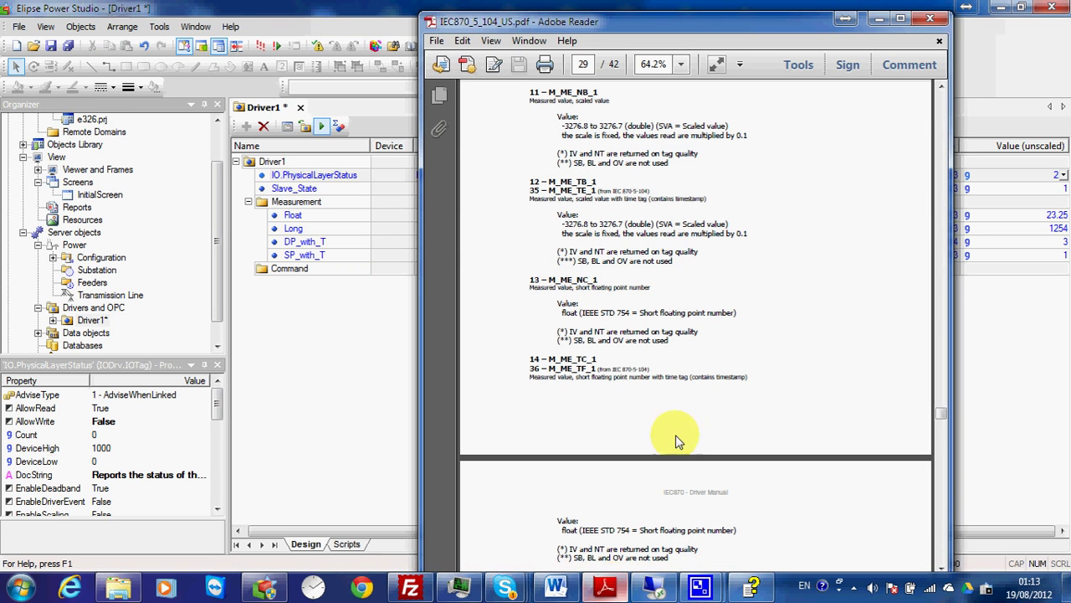
{"action": "left_click", "coordinate": [876, 19]}
- Add three I/O tags to the driver's Command folder
{"action": "left_click", "coordinate": [293, 268]}
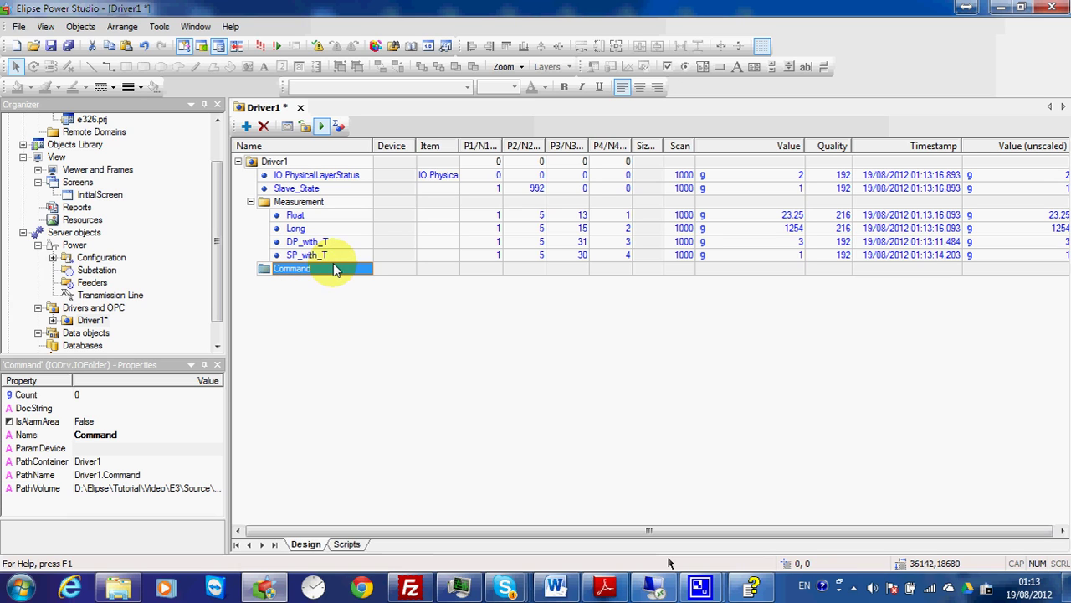
{"action": "left_click", "coordinate": [246, 126]}
{"action": "left_click", "coordinate": [280, 157]}
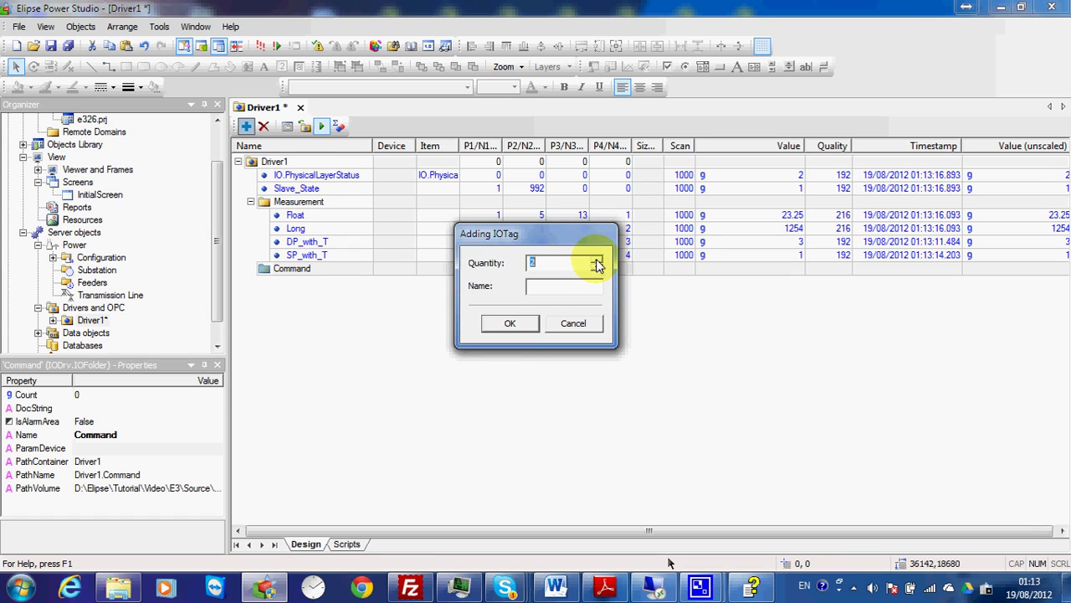
{"action": "left_click", "coordinate": [513, 330]}
- Rename the three tags in the Command folder as Select, Operate and Cancel
{"action": "left_click", "coordinate": [346, 288]}
{"action": "left_click", "coordinate": [350, 284]}
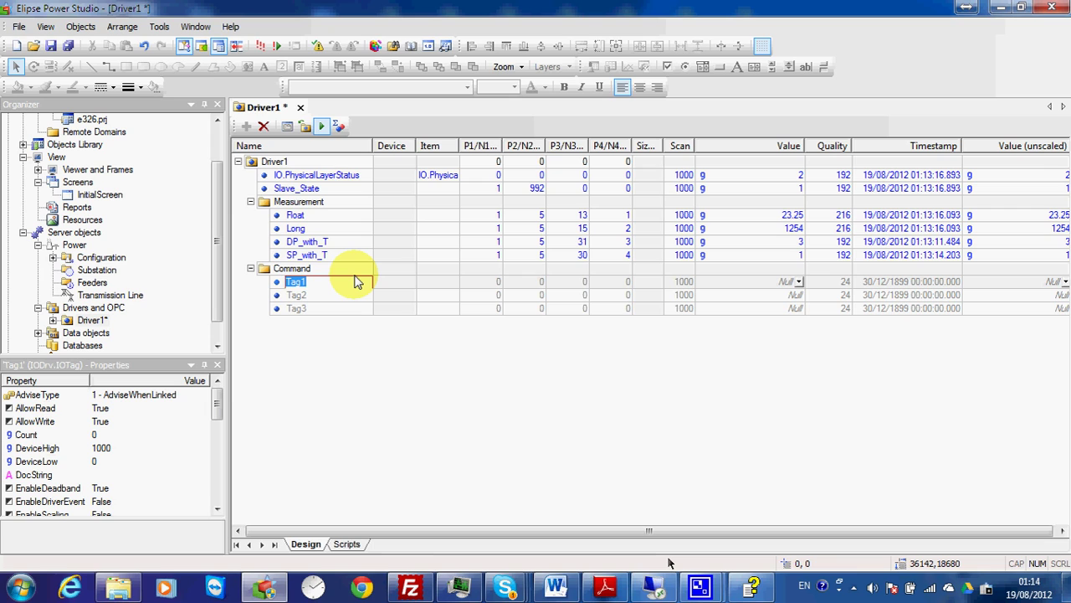
{"action": "type", "text": "Select"}
{"action": "key", "text": "Return"}
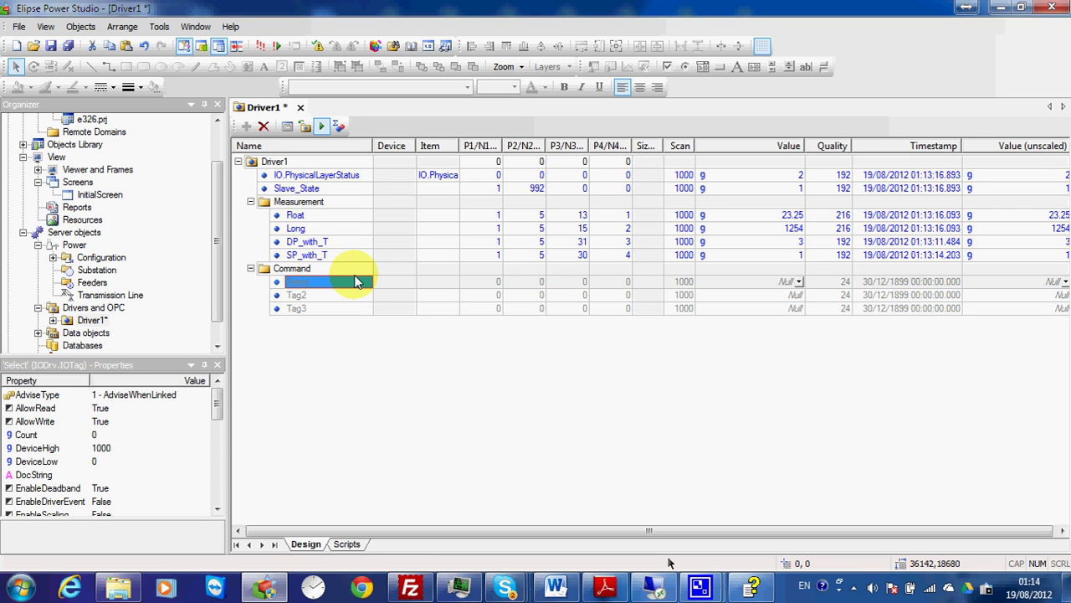
{"action": "key", "text": "Down"}
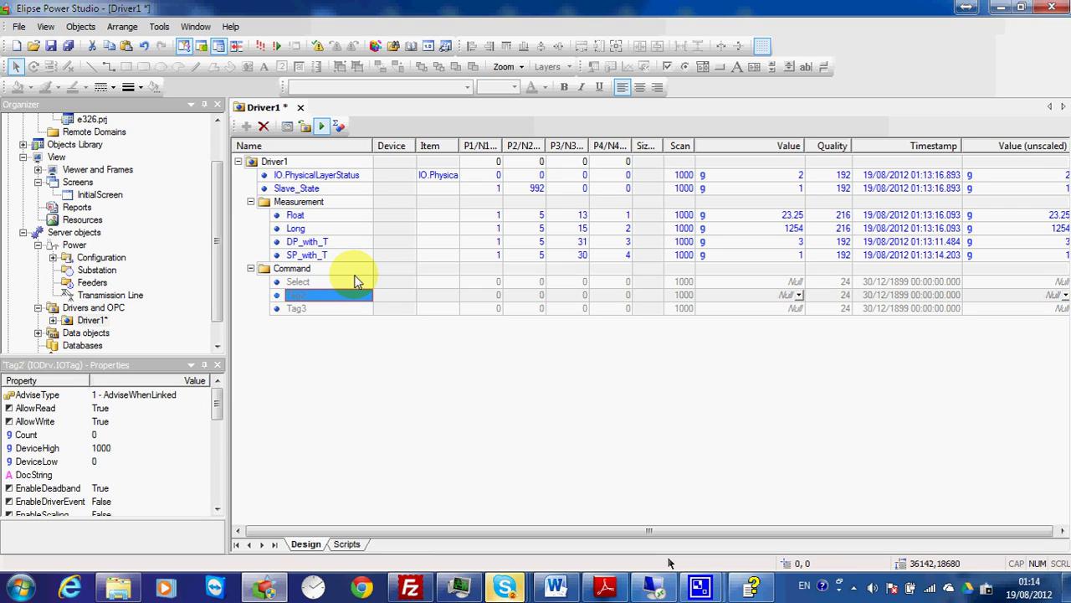
{"action": "type", "text": "Operate"}
{"action": "key", "text": "Return"}
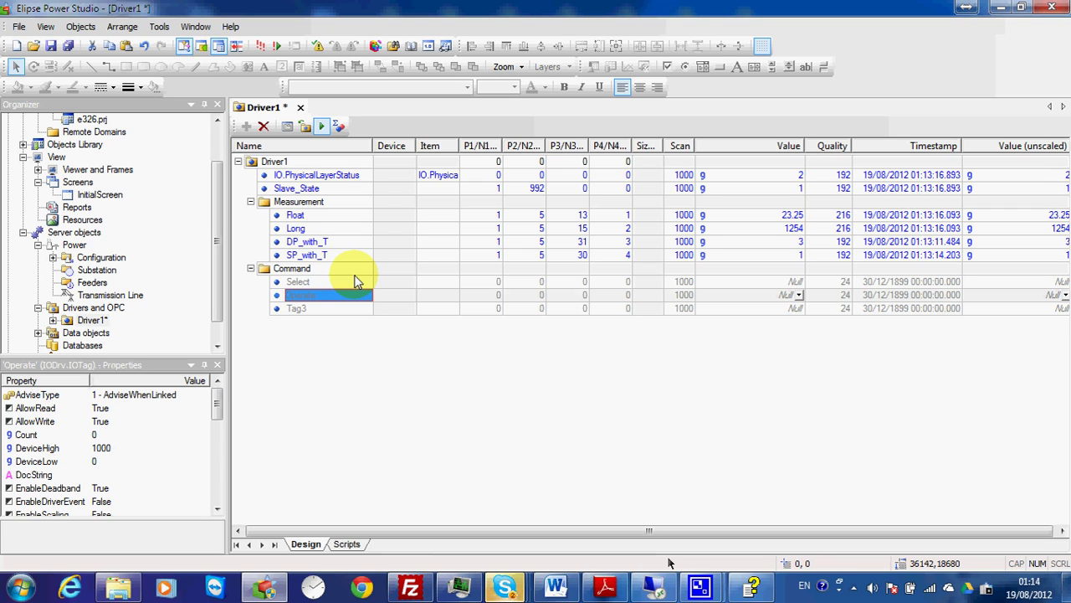
{"action": "key", "text": "Down"}
{"action": "type", "text": "Cen"}
{"action": "type", "text": "cel"}
{"action": "key", "text": "Return"}
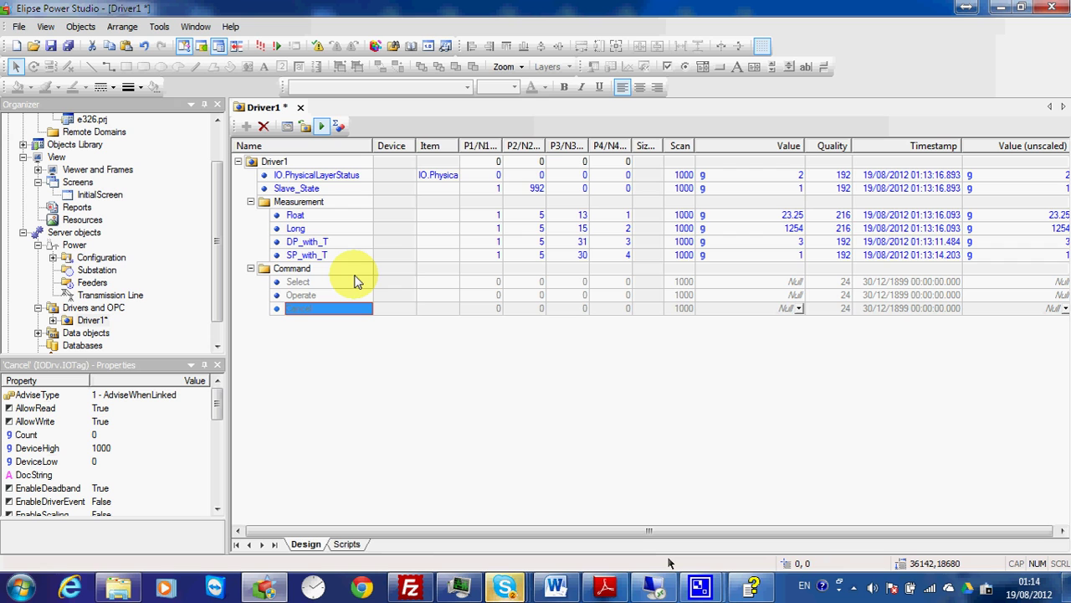
- Look up the parameters of the Select, Execute and Deactivate Selection tags in the IEC870 driver manual's master specific tags section
{"action": "left_click", "coordinate": [604, 586]}
{"action": "scroll", "coordinate": [643, 289], "scroll_direction": "down", "scroll_amount": 8}
{"action": "left_click_drag", "start_coordinate": [942, 404], "coordinate": [939, 220]}
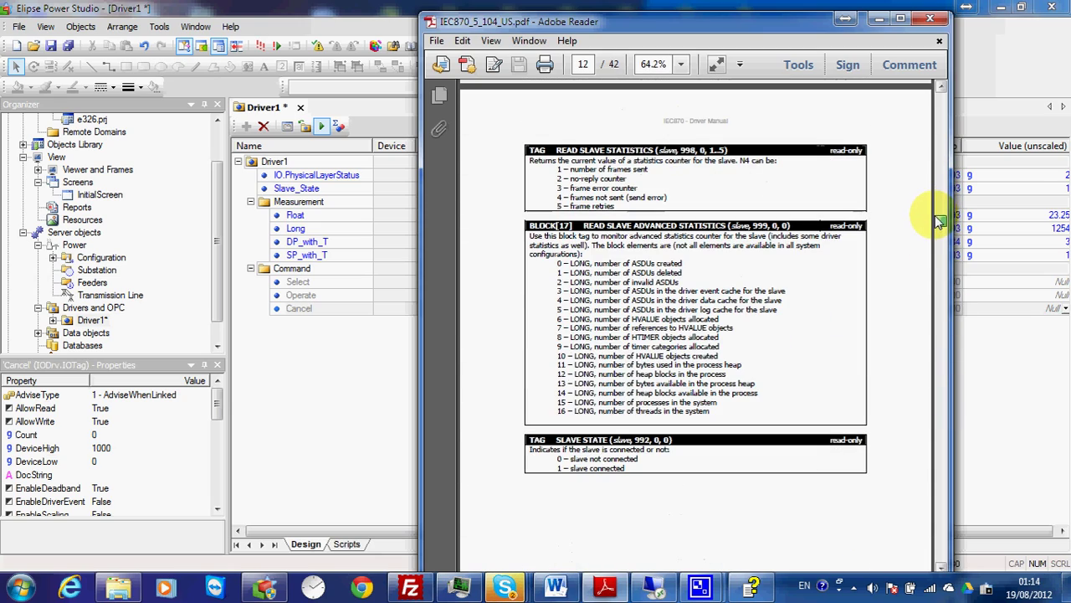
{"action": "scroll", "coordinate": [717, 304], "scroll_direction": "down", "scroll_amount": 5}
{"action": "scroll", "coordinate": [720, 307], "scroll_direction": "down", "scroll_amount": 5}
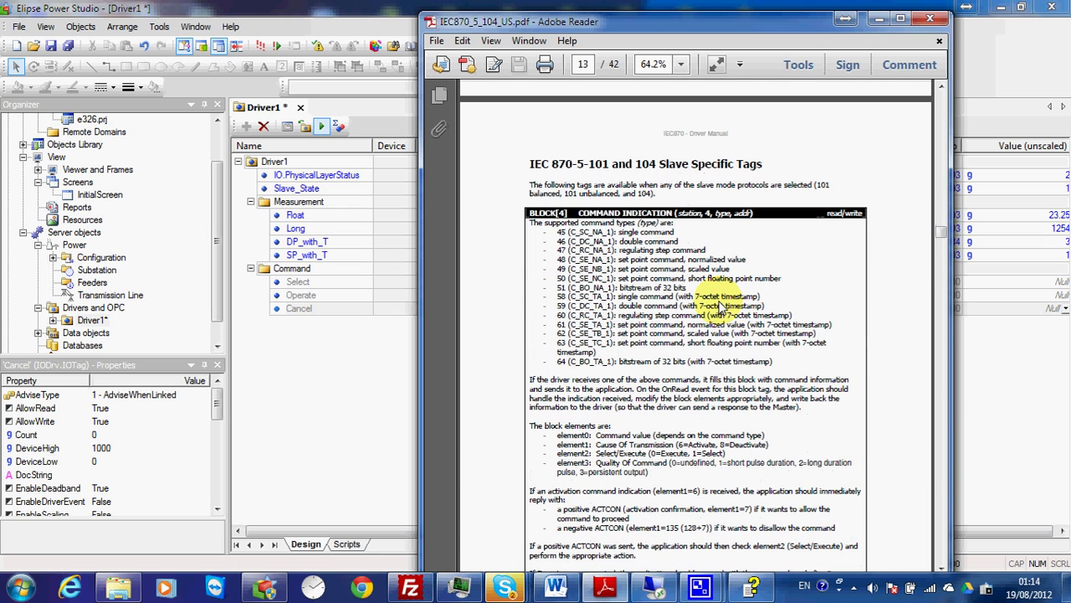
{"action": "scroll", "coordinate": [717, 308], "scroll_direction": "down", "scroll_amount": 10}
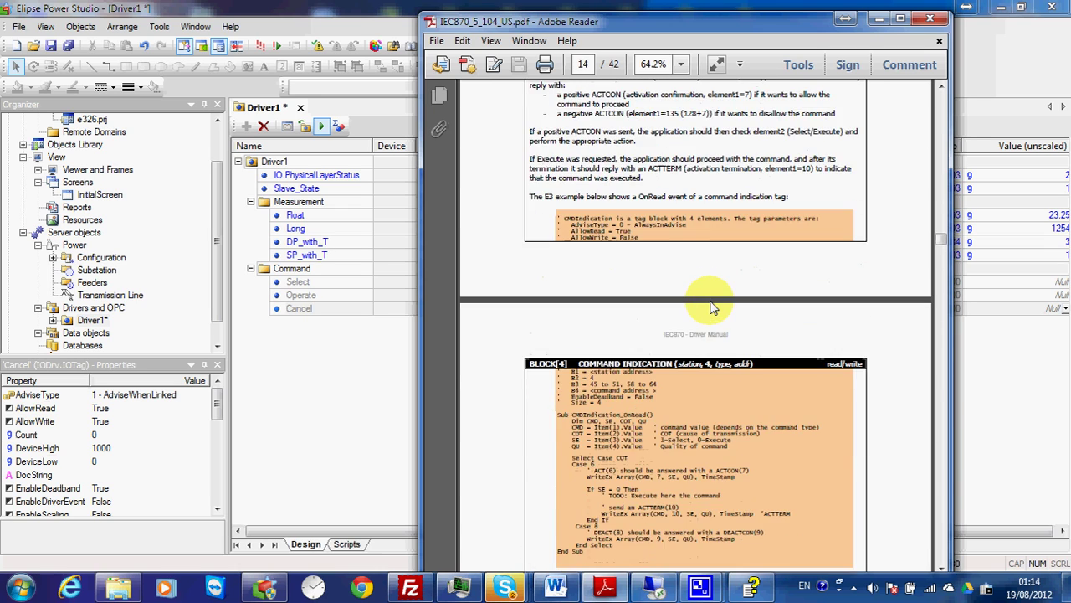
{"action": "scroll", "coordinate": [705, 308], "scroll_direction": "down", "scroll_amount": 5}
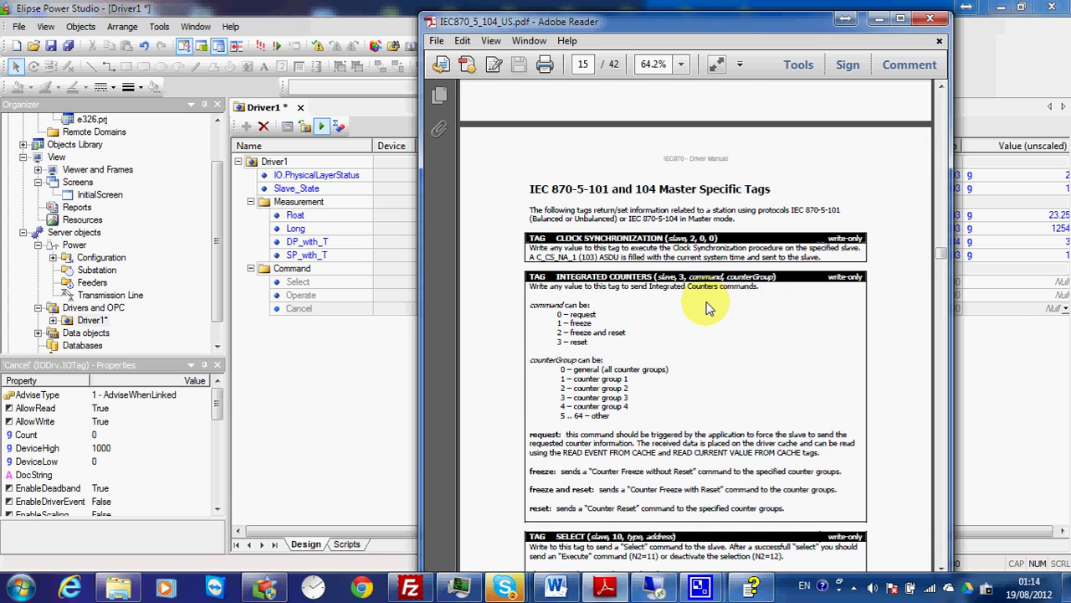
{"action": "scroll", "coordinate": [706, 308], "scroll_direction": "down", "scroll_amount": 1}
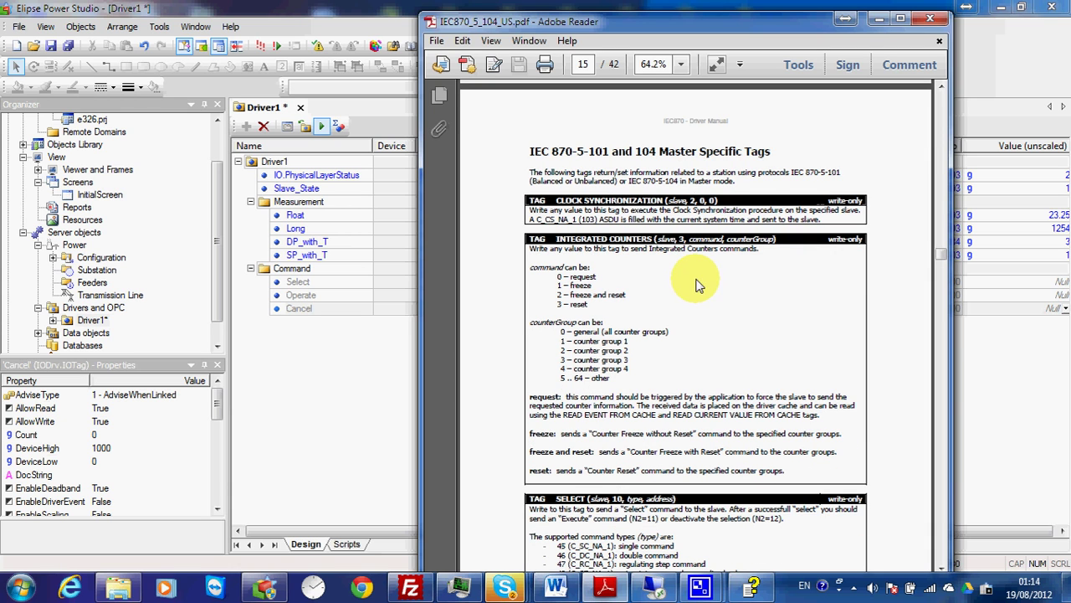
{"action": "scroll", "coordinate": [676, 292], "scroll_direction": "down", "scroll_amount": 8}
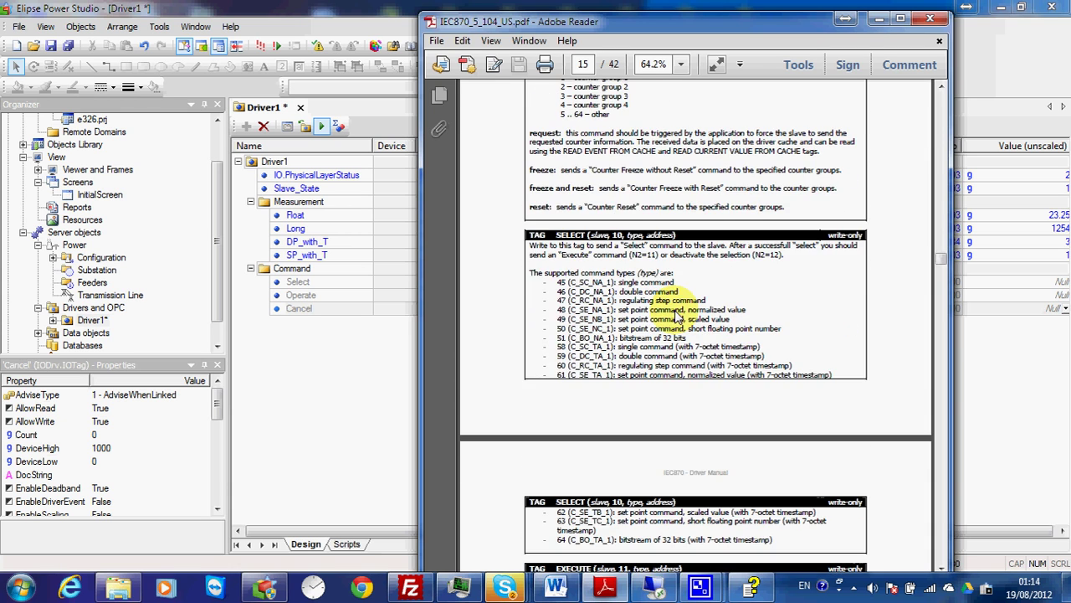
{"action": "scroll", "coordinate": [676, 314], "scroll_direction": "down", "scroll_amount": 1}
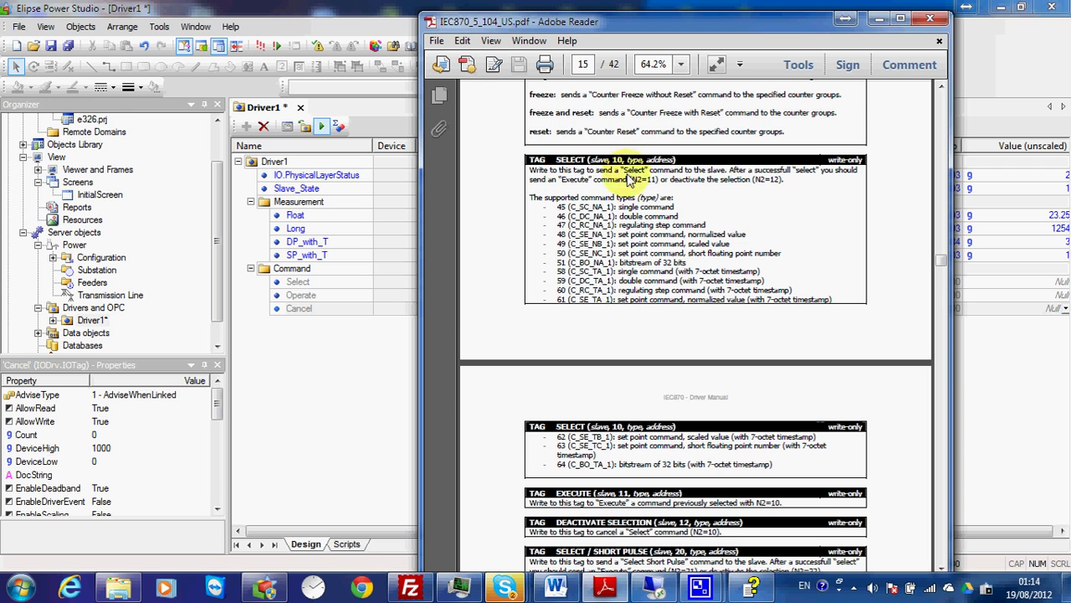
{"action": "scroll", "coordinate": [650, 296], "scroll_direction": "down", "scroll_amount": 4}
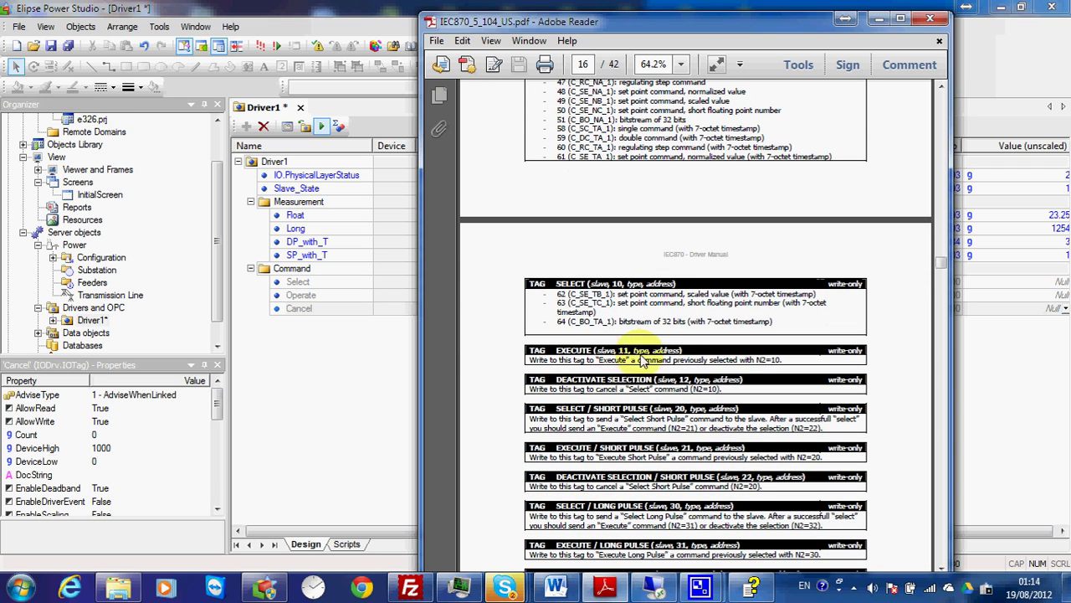
{"action": "scroll", "coordinate": [633, 362], "scroll_direction": "down", "scroll_amount": 2}
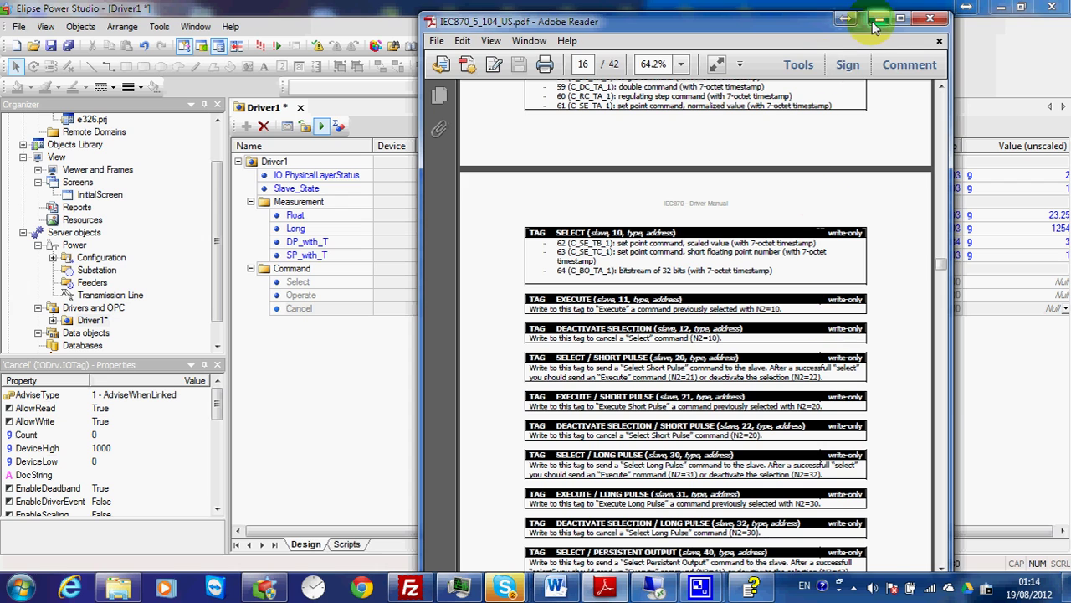
{"action": "left_click", "coordinate": [929, 19]}
- Stop the master driver's communication and disable reading for the Select, Operate and Cancel tags
{"action": "left_click", "coordinate": [322, 126]}
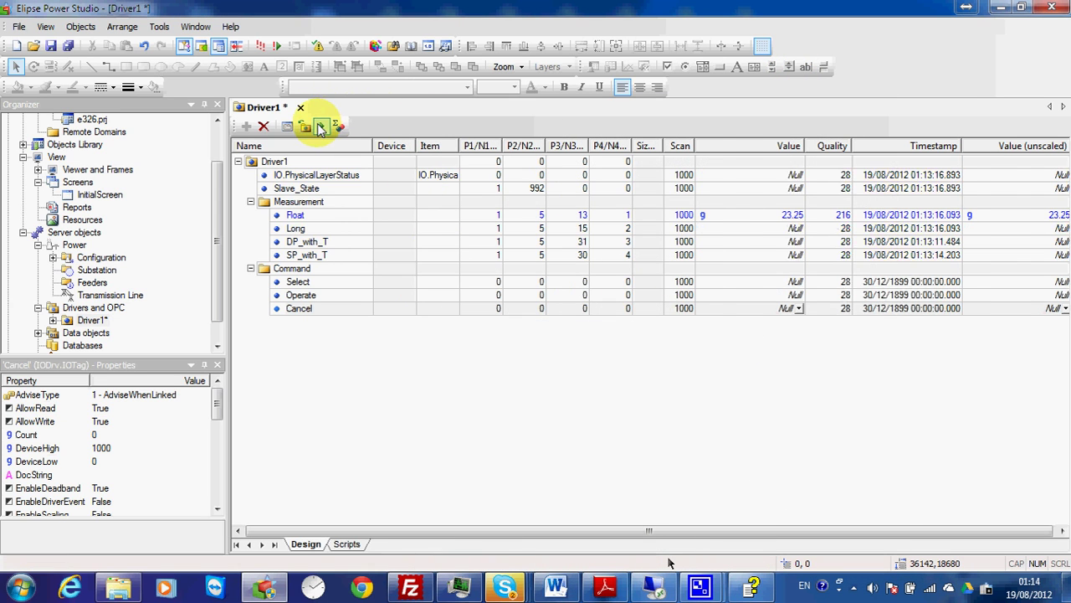
{"action": "left_click", "coordinate": [718, 281]}
{"action": "left_click", "coordinate": [718, 295]}
{"action": "left_click", "coordinate": [718, 308]}
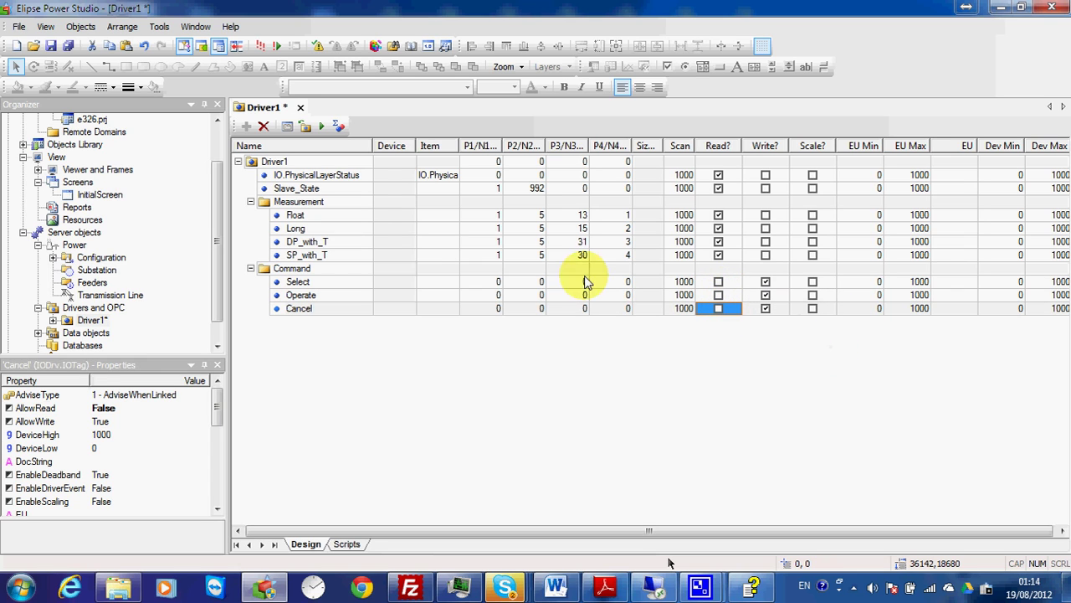
- Set P1 to 1 for the Select, Operate and Cancel command tags
{"action": "left_click", "coordinate": [471, 284]}
{"action": "type", "text": "1"}
{"action": "key", "text": "Return"}
{"action": "type", "text": "1"}
{"action": "key", "text": "Return"}
{"action": "type", "text": "1"}
- Set P2 to 10 for Select, 11 for Operate and 12 for Cancel
{"action": "left_click", "coordinate": [526, 306]}
{"action": "left_click", "coordinate": [531, 284]}
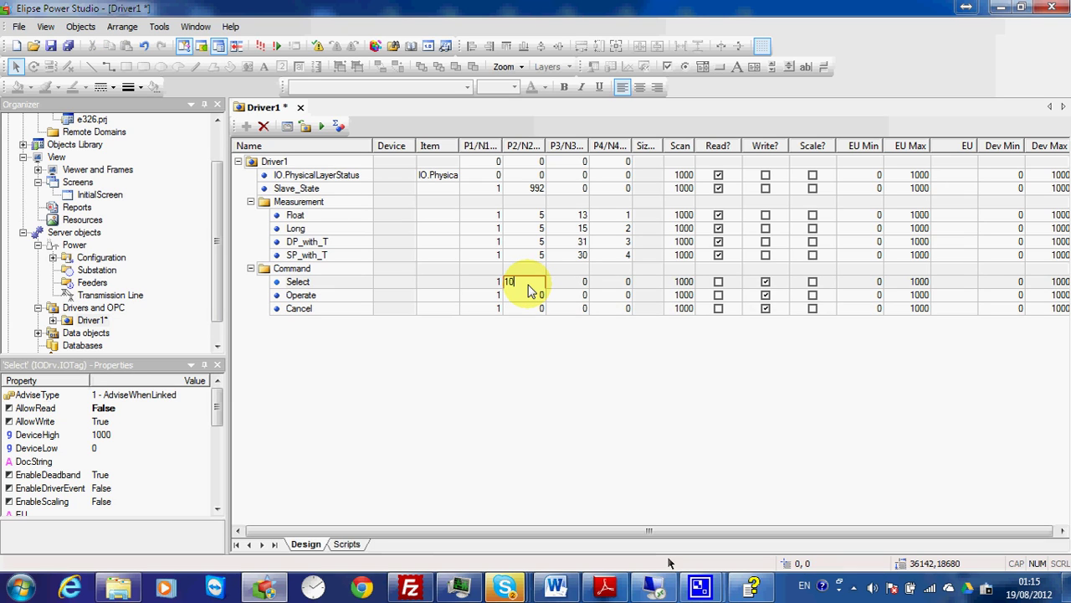
{"action": "key", "text": "Return"}
{"action": "type", "text": "11"}
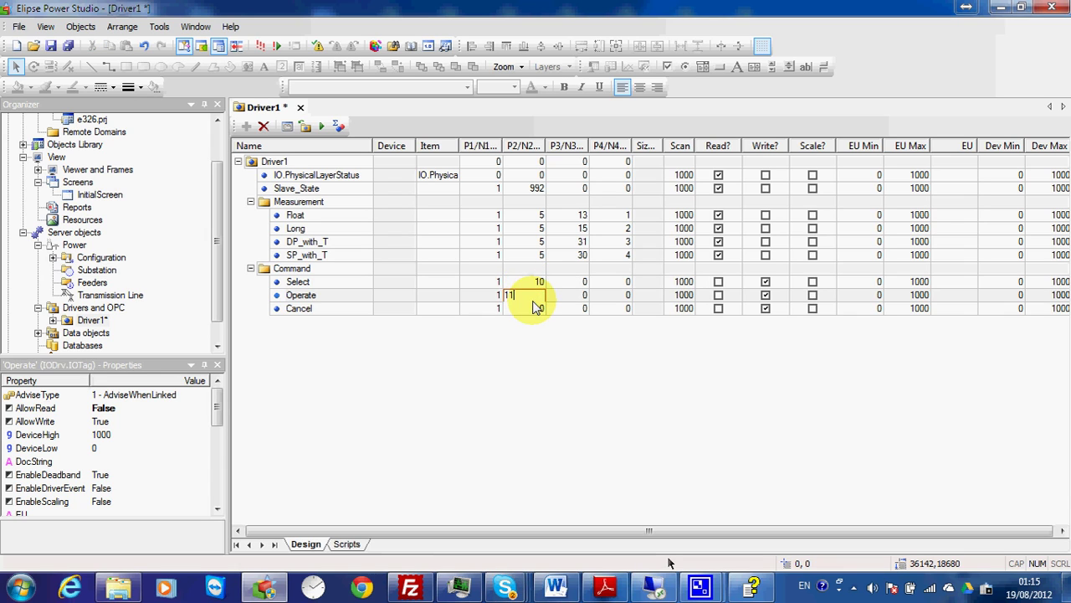
{"action": "key", "text": "Return"}
{"action": "type", "text": "12"}
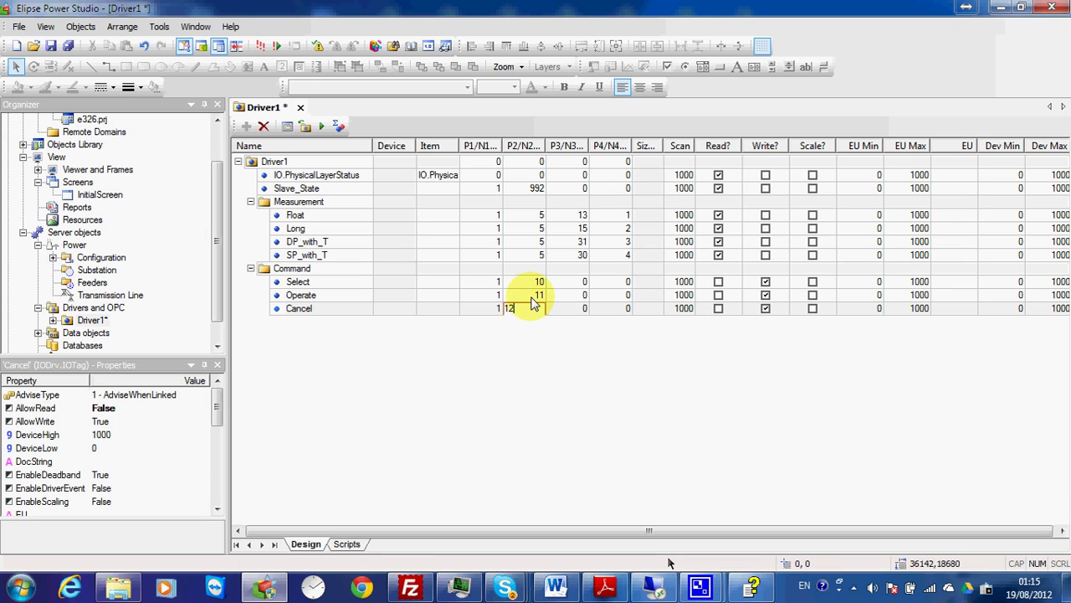
{"action": "left_click", "coordinate": [534, 293]}
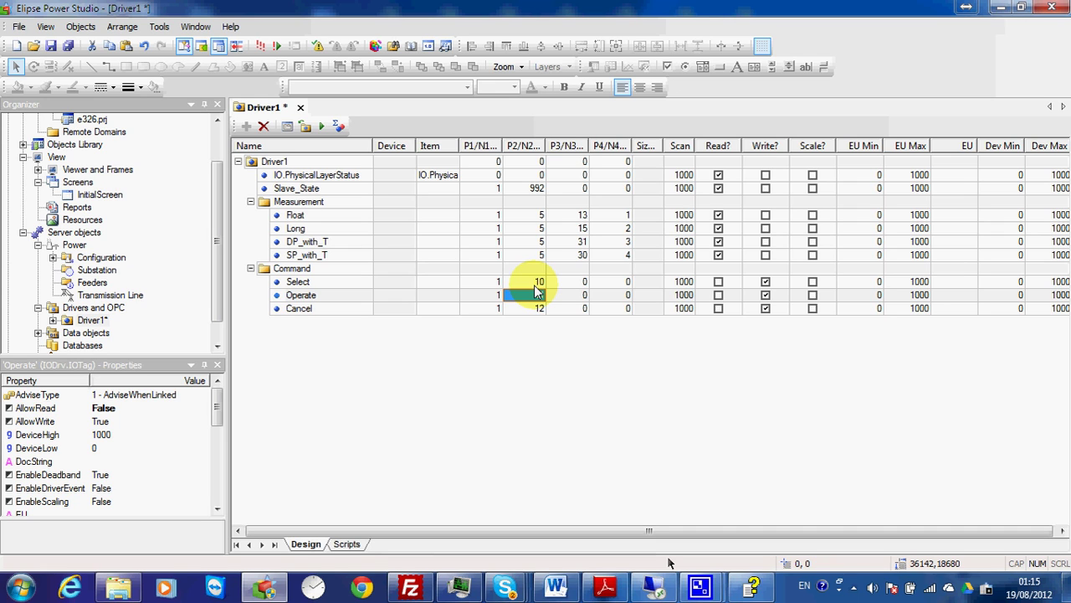
{"action": "type", "text": "11"}
- Search the IEC870 driver manual beyond the master command tags for the type codes used by the P3 parameter
{"action": "left_click", "coordinate": [577, 283]}
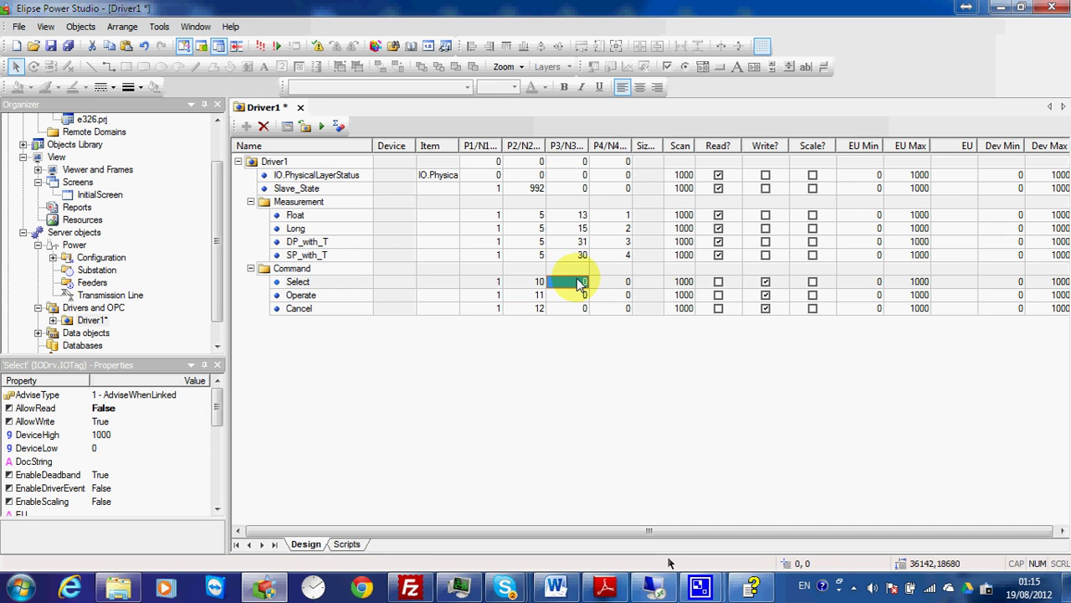
{"action": "left_click", "coordinate": [605, 586]}
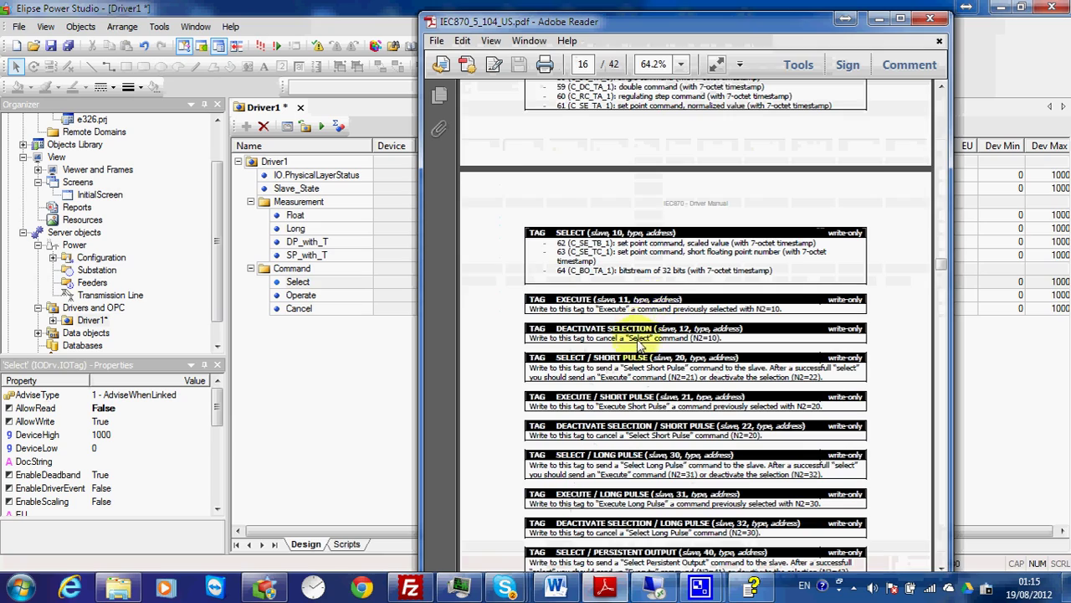
{"action": "scroll", "coordinate": [639, 343], "scroll_direction": "down", "scroll_amount": 5}
{"action": "scroll", "coordinate": [637, 344], "scroll_direction": "down", "scroll_amount": 20}
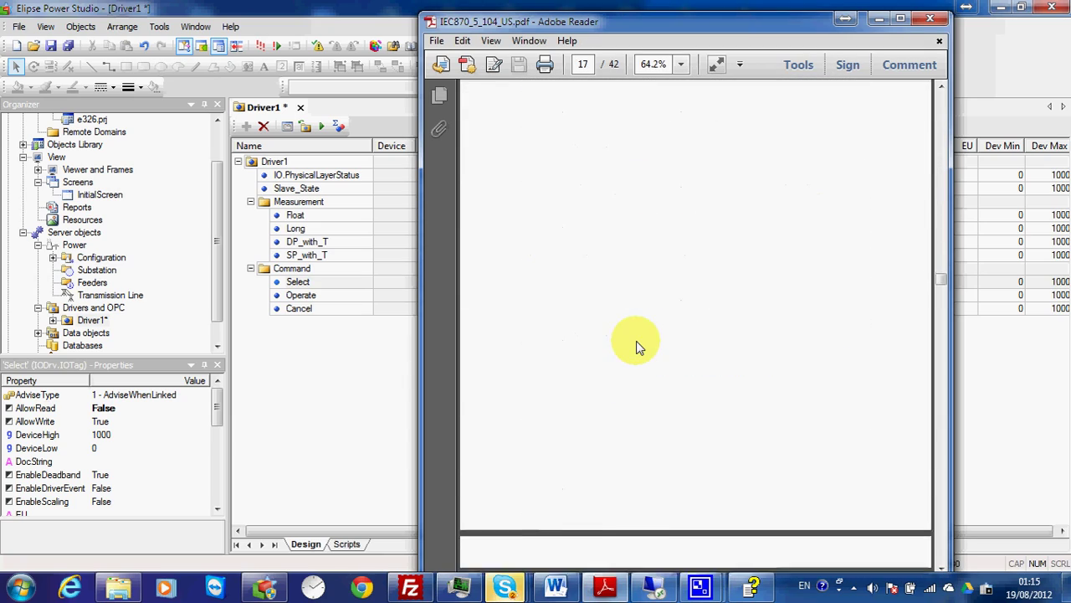
{"action": "scroll", "coordinate": [638, 346], "scroll_direction": "down", "scroll_amount": 12}
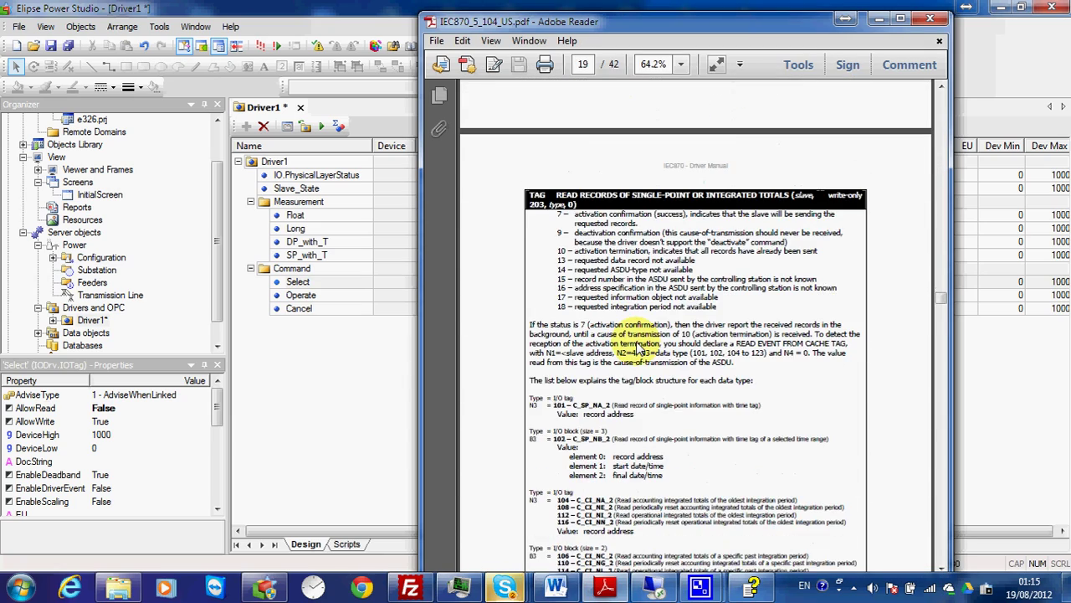
{"action": "scroll", "coordinate": [638, 347], "scroll_direction": "down", "scroll_amount": 12}
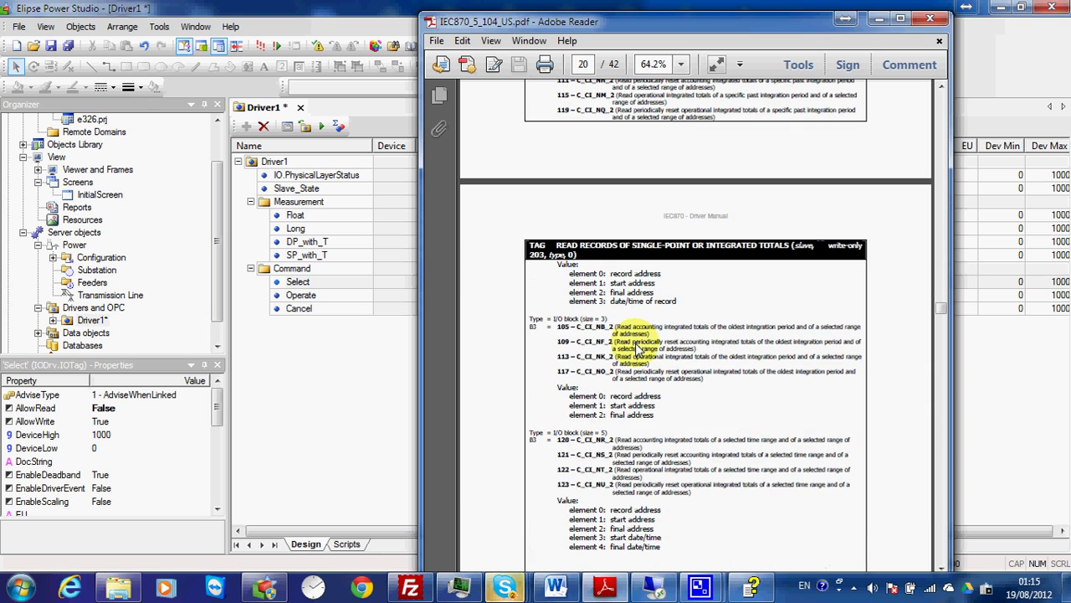
{"action": "scroll", "coordinate": [638, 347], "scroll_direction": "down", "scroll_amount": 12}
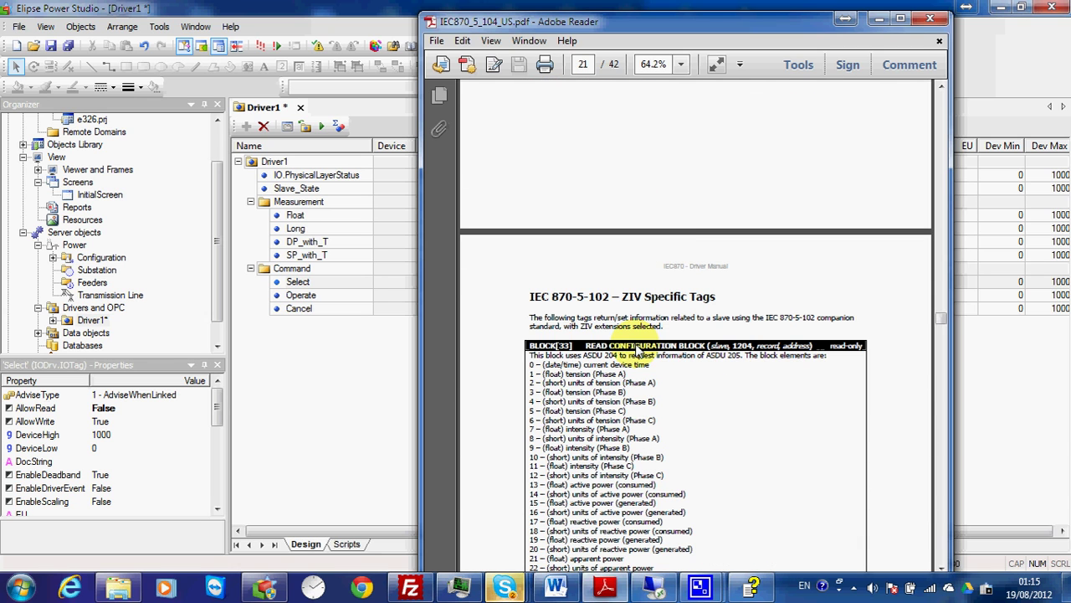
{"action": "scroll", "coordinate": [638, 352], "scroll_direction": "down", "scroll_amount": 10}
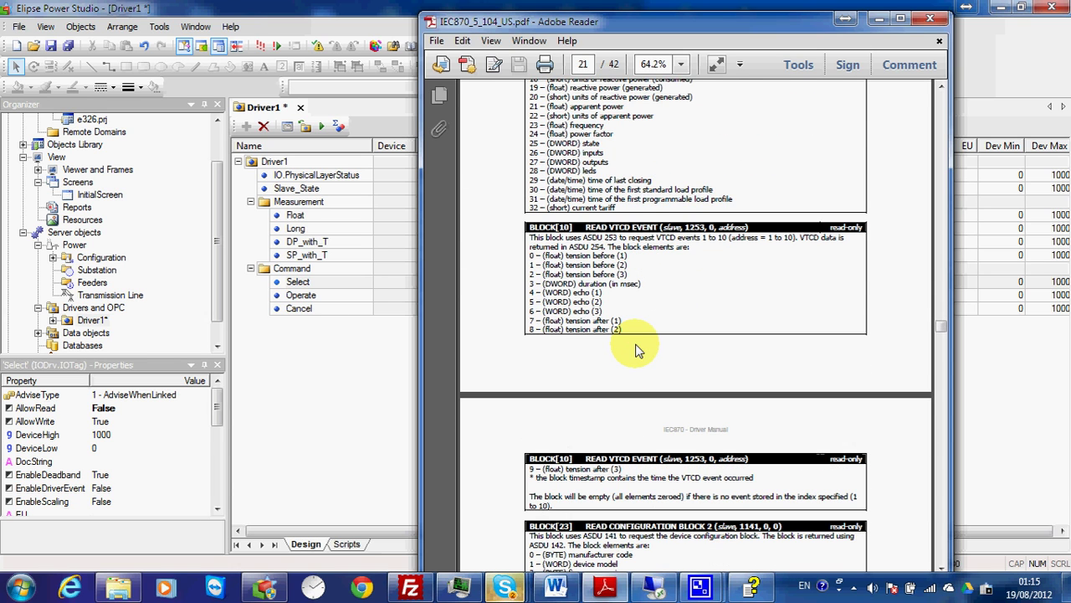
{"action": "scroll", "coordinate": [638, 349], "scroll_direction": "up", "scroll_amount": 20}
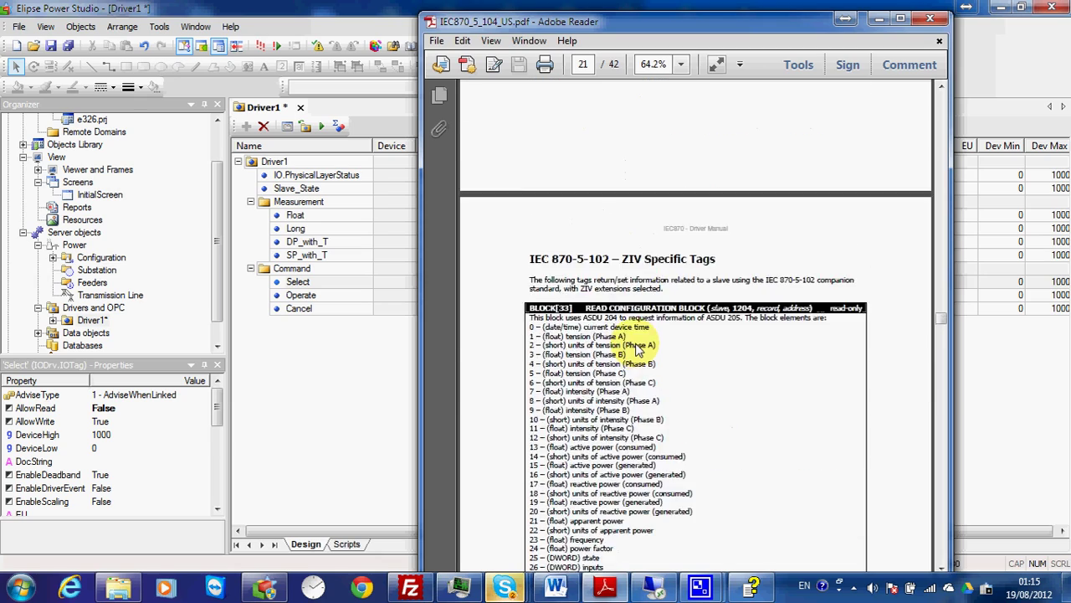
{"action": "scroll", "coordinate": [638, 349], "scroll_direction": "up", "scroll_amount": 15}
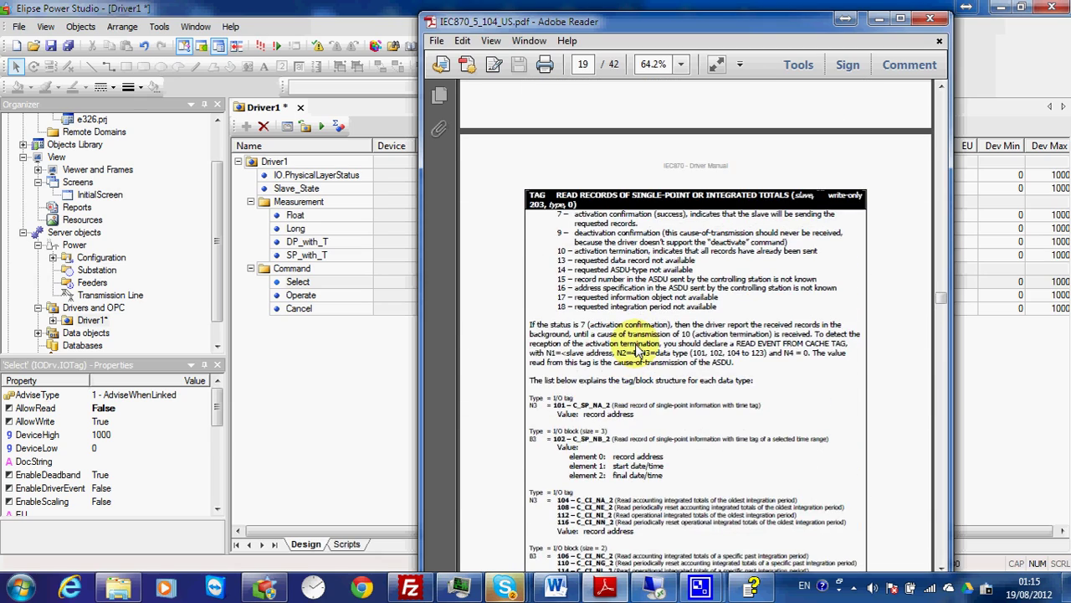
{"action": "scroll", "coordinate": [636, 349], "scroll_direction": "up", "scroll_amount": 15}
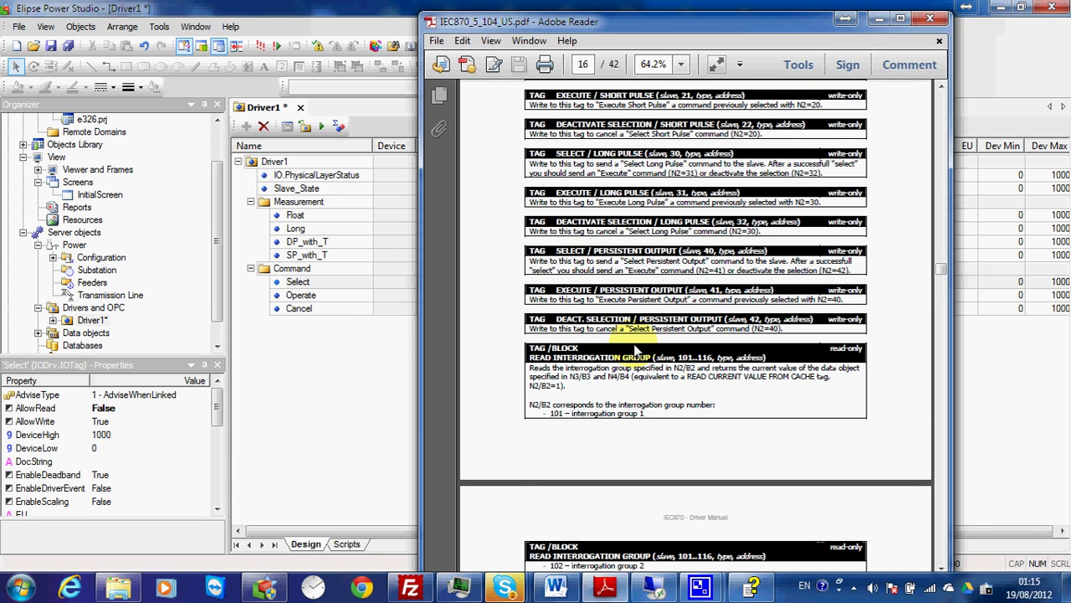
{"action": "scroll", "coordinate": [636, 350], "scroll_direction": "up", "scroll_amount": 2}
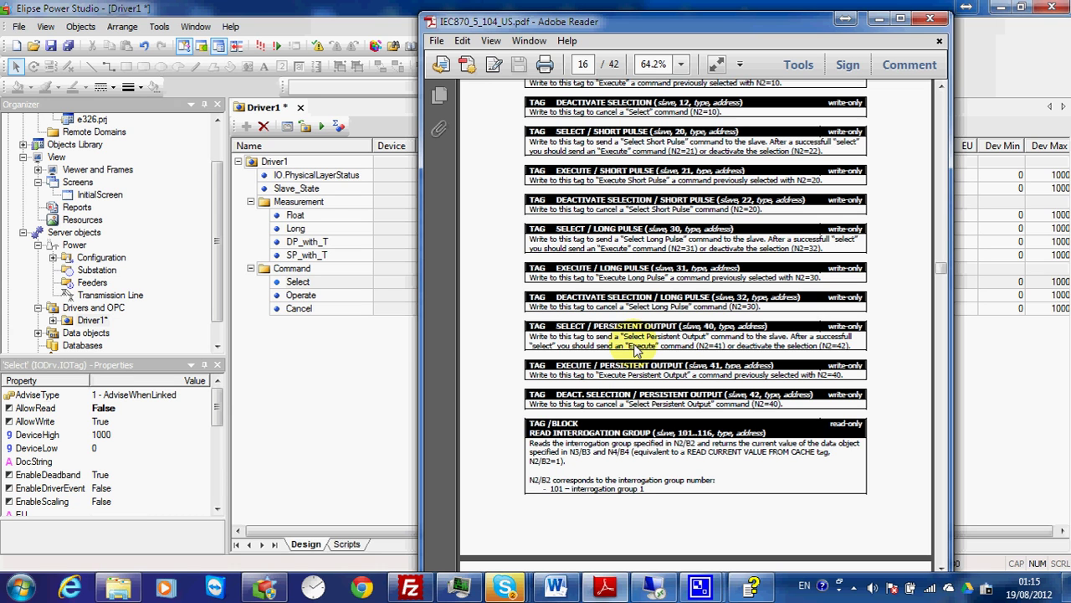
{"action": "scroll", "coordinate": [636, 350], "scroll_direction": "down", "scroll_amount": 20}
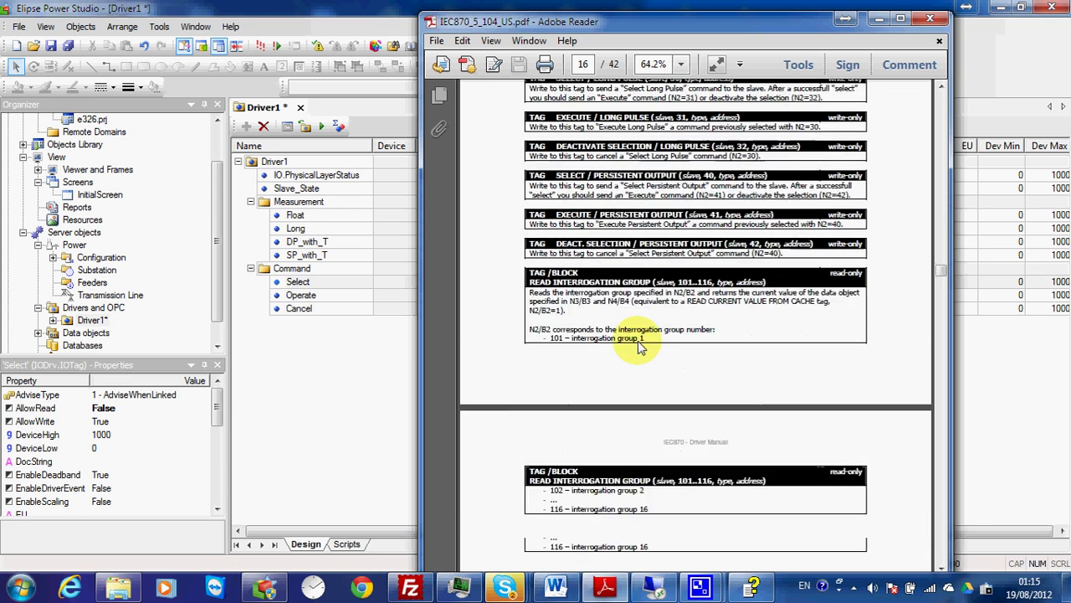
- Examine the Command Data Types section of the manual for the command qualifier table and the single, double and regulating step command types
{"action": "left_click_drag", "start_coordinate": [939, 293], "coordinate": [926, 425]}
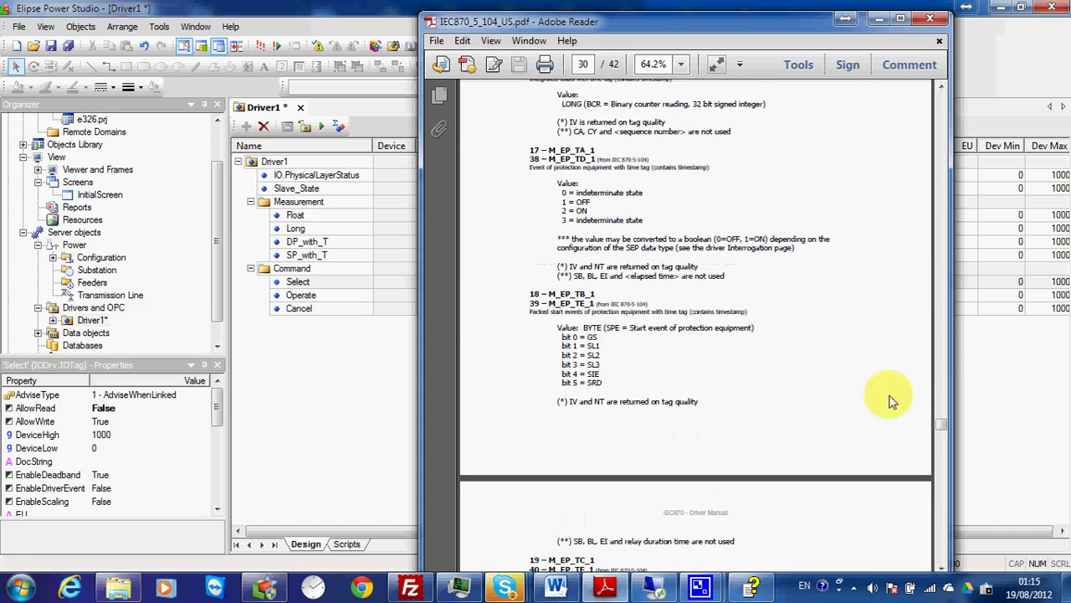
{"action": "scroll", "coordinate": [696, 354], "scroll_direction": "down", "scroll_amount": 12}
{"action": "scroll", "coordinate": [705, 354], "scroll_direction": "down", "scroll_amount": 3}
{"action": "scroll", "coordinate": [705, 351], "scroll_direction": "up", "scroll_amount": 5}
{"action": "scroll", "coordinate": [703, 343], "scroll_direction": "down", "scroll_amount": 14}
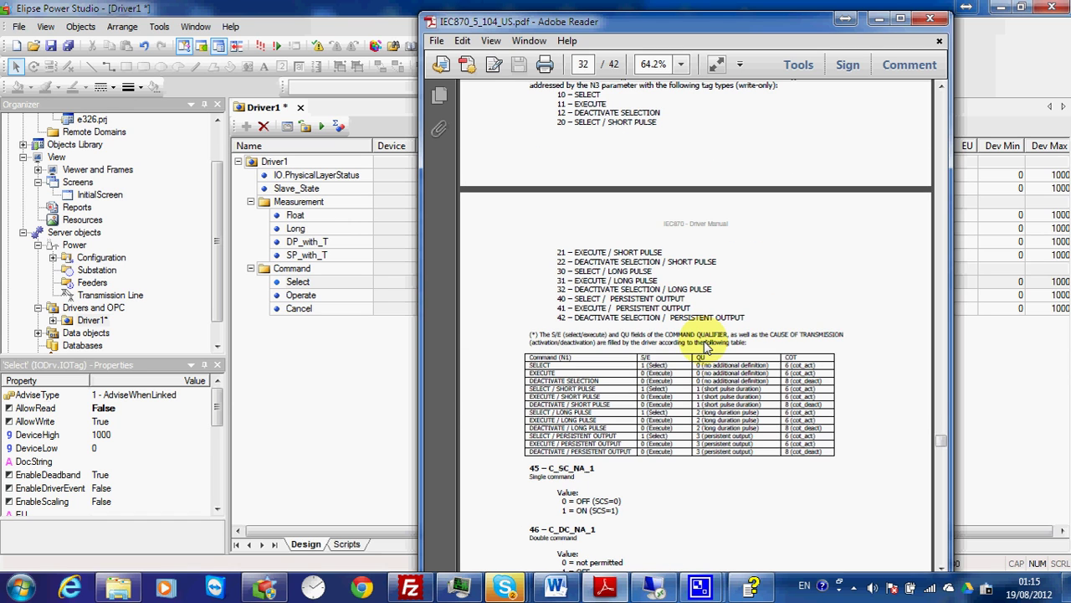
{"action": "scroll", "coordinate": [697, 345], "scroll_direction": "down", "scroll_amount": 5}
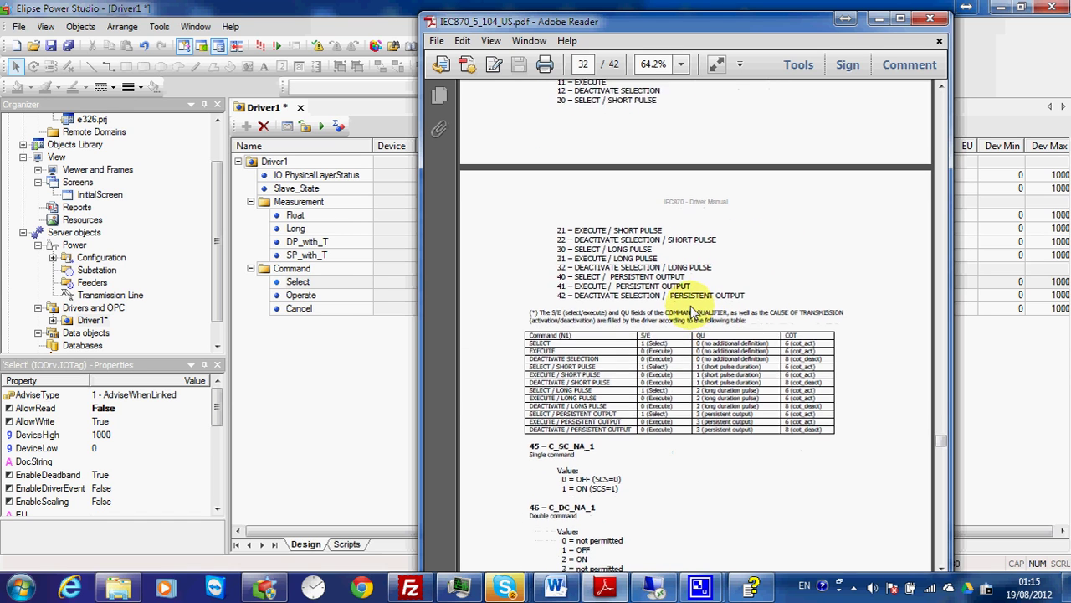
{"action": "scroll", "coordinate": [674, 327], "scroll_direction": "down", "scroll_amount": 6}
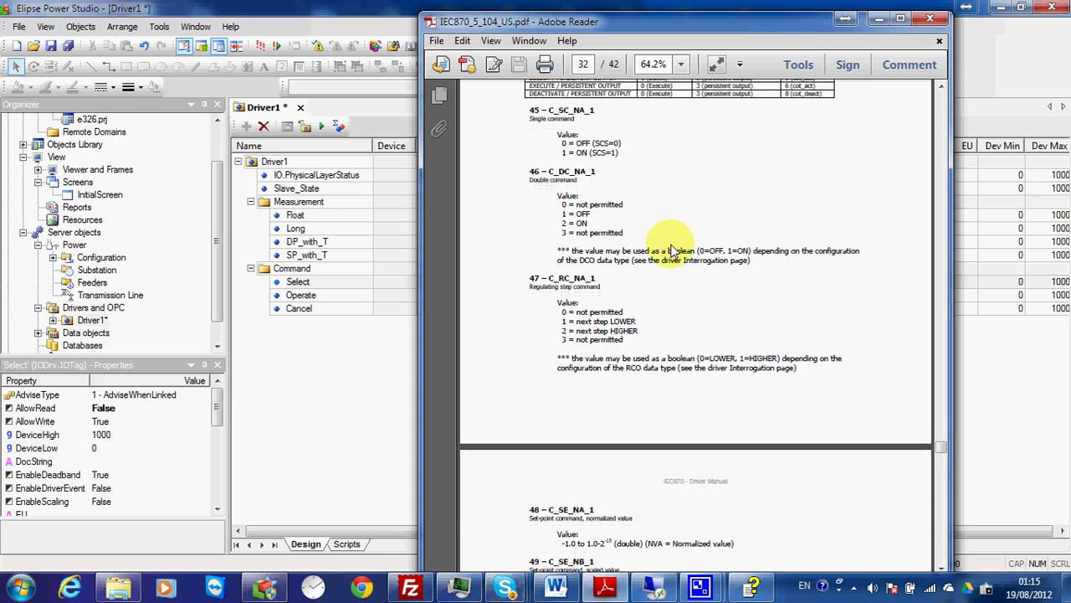
{"action": "scroll", "coordinate": [667, 286], "scroll_direction": "up", "scroll_amount": 6}
{"action": "scroll", "coordinate": [665, 419], "scroll_direction": "up", "scroll_amount": 9}
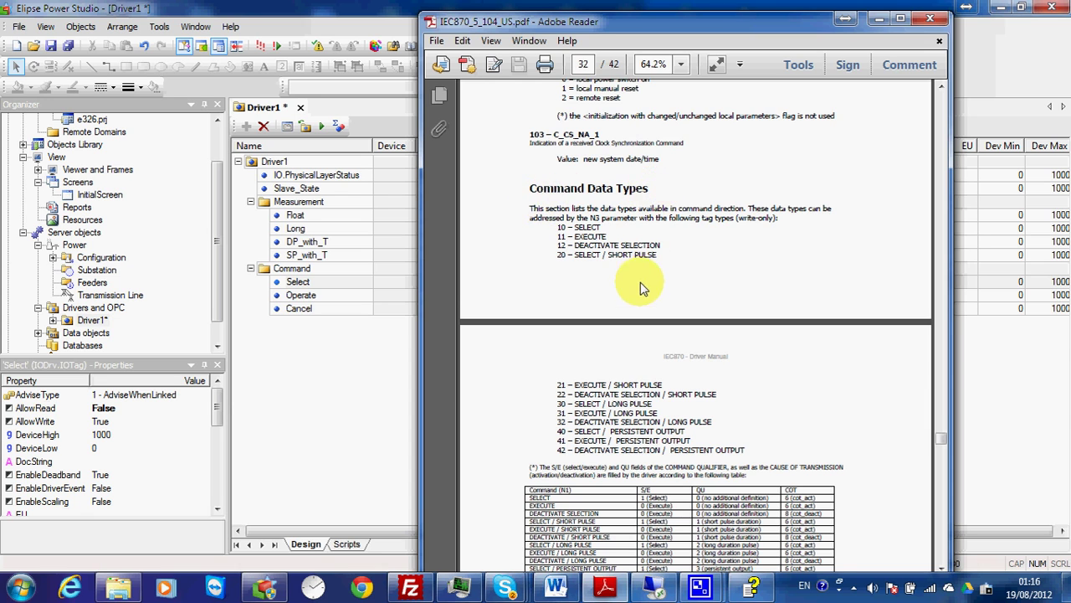
{"action": "scroll", "coordinate": [642, 276], "scroll_direction": "down", "scroll_amount": 3}
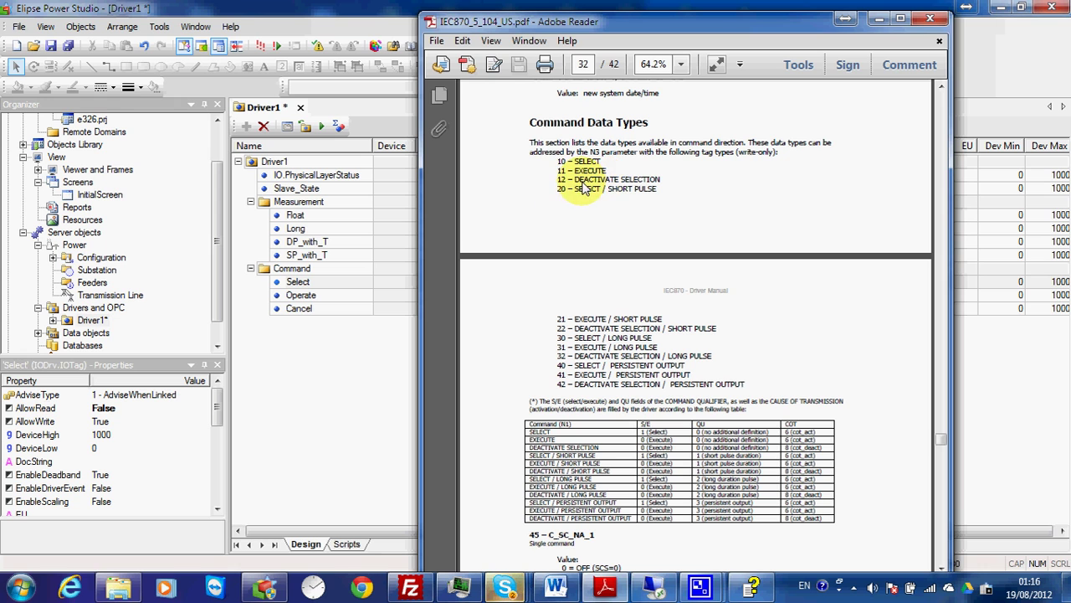
{"action": "left_click_drag", "start_coordinate": [572, 22], "coordinate": [713, 38]}
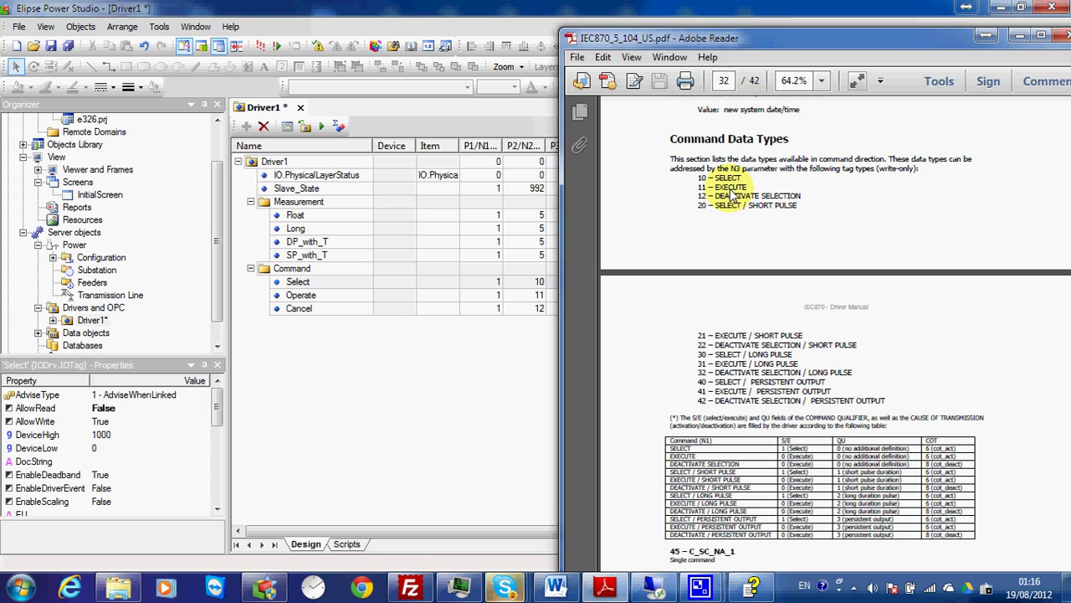
{"action": "left_click_drag", "start_coordinate": [758, 35], "coordinate": [657, 26]}
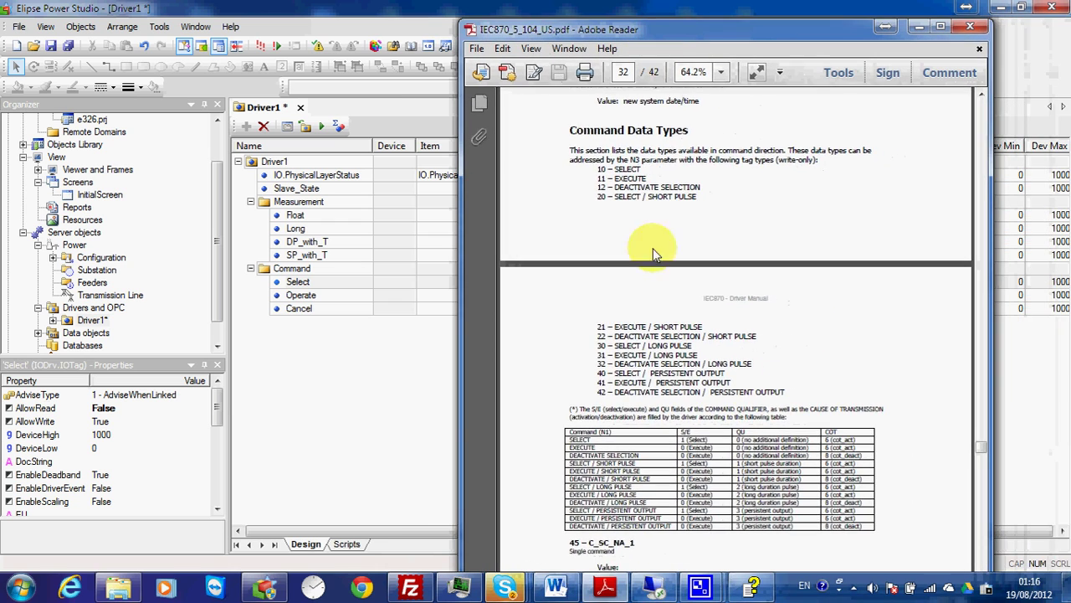
{"action": "scroll", "coordinate": [656, 253], "scroll_direction": "down", "scroll_amount": 10}
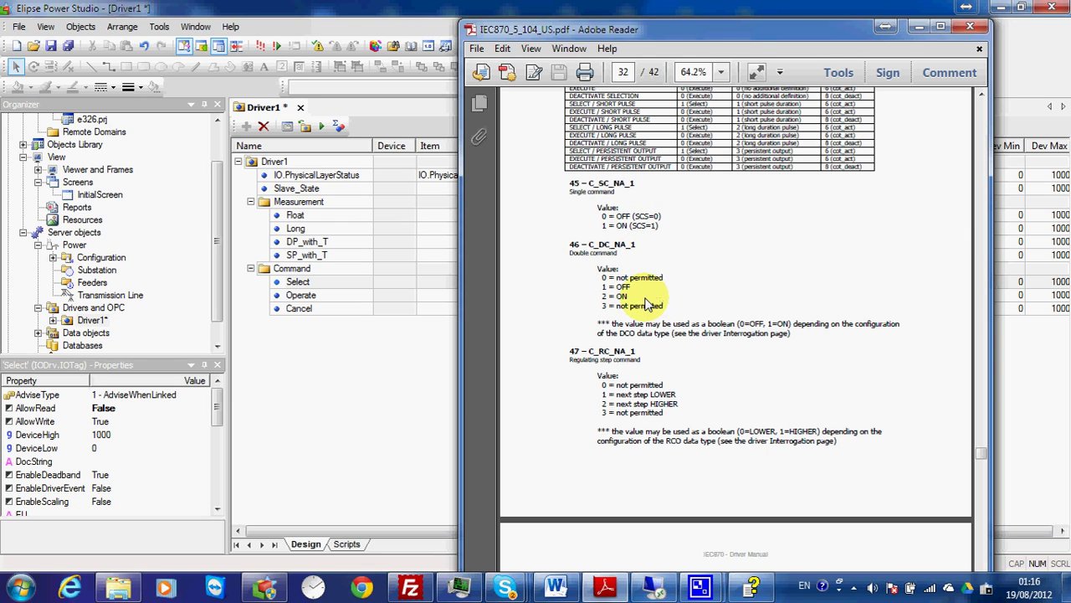
{"action": "left_click", "coordinate": [917, 28]}
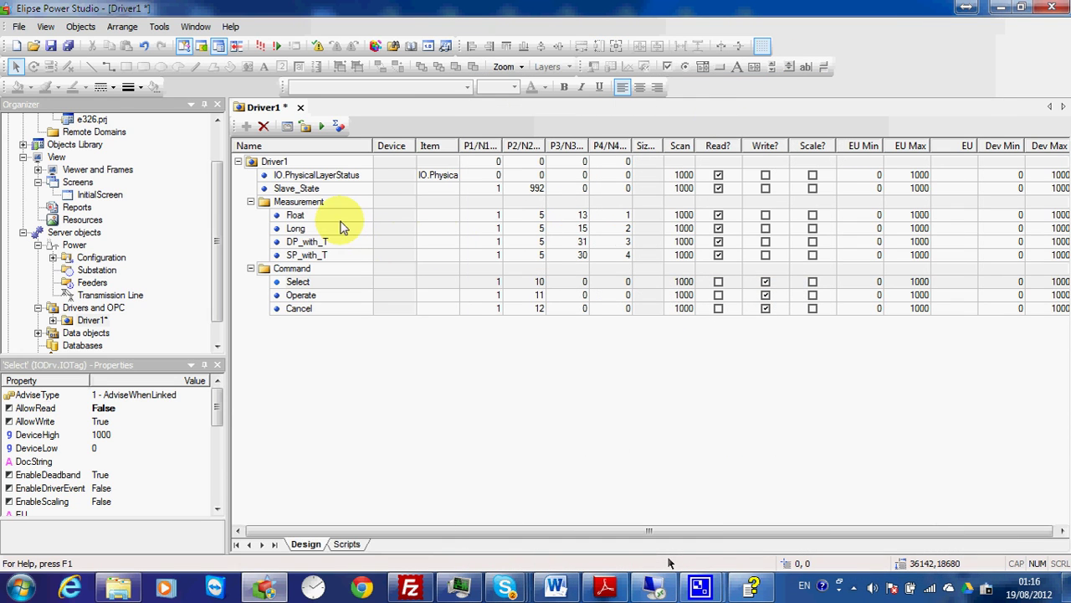
- Set P3 to 46 for the Select, Operate and Cancel command tags
{"action": "left_click", "coordinate": [579, 284]}
{"action": "type", "text": "46"}
{"action": "left_click", "coordinate": [579, 296]}
{"action": "type", "text": "46"}
{"action": "left_click", "coordinate": [578, 310]}
{"action": "type", "text": "46"}
{"action": "left_click", "coordinate": [578, 295]}
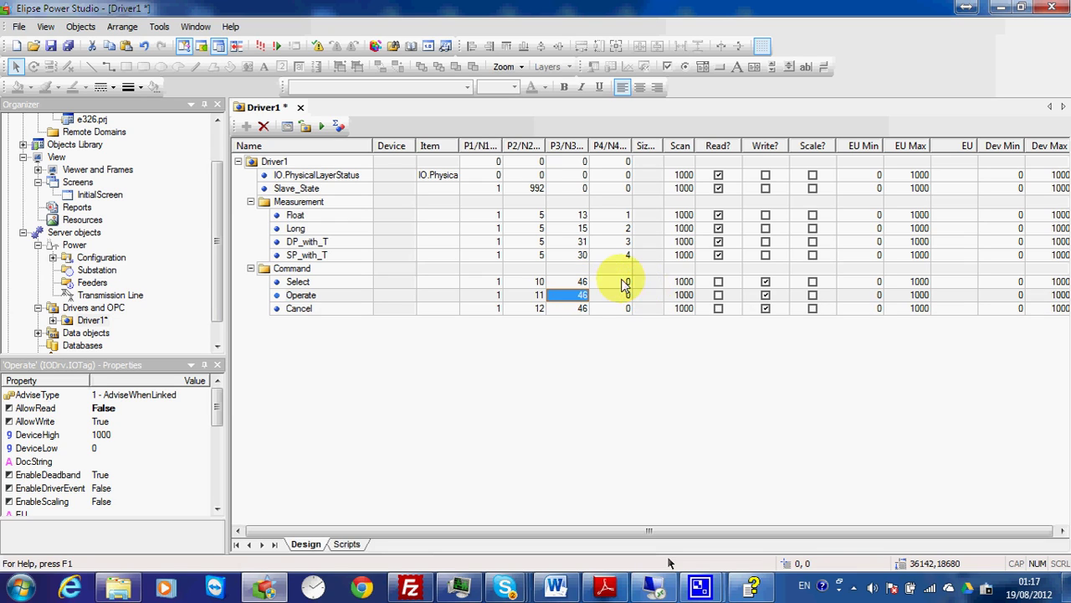
- Set P4 to 200 for the Select, Operate and Cancel command tags
{"action": "left_click", "coordinate": [616, 283]}
{"action": "type", "text": "200"}
{"action": "left_click", "coordinate": [619, 294]}
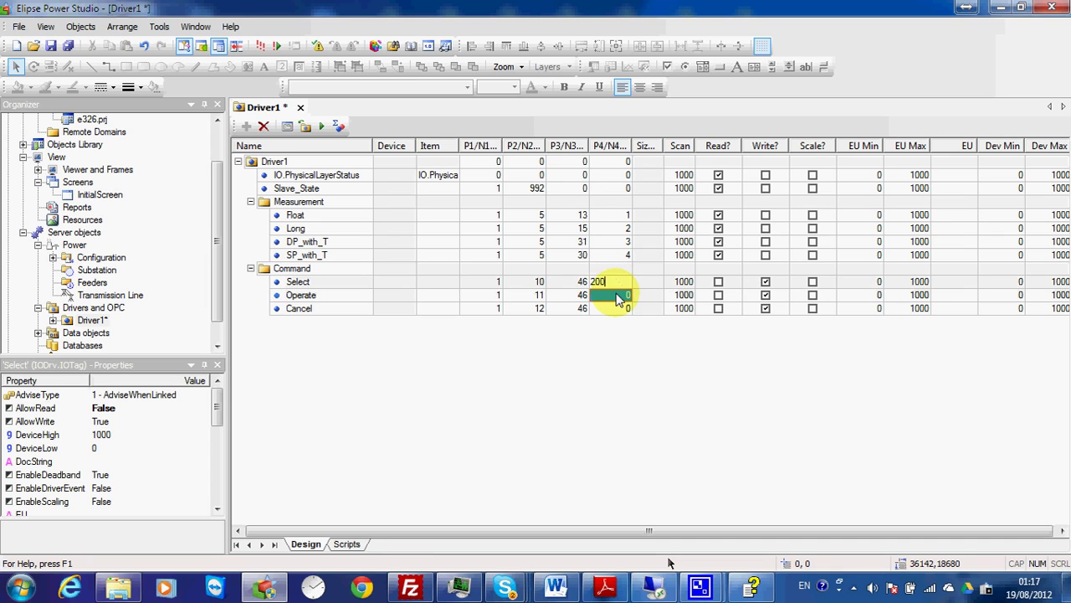
{"action": "type", "text": "200"}
{"action": "left_click", "coordinate": [622, 310]}
{"action": "type", "text": "2"}
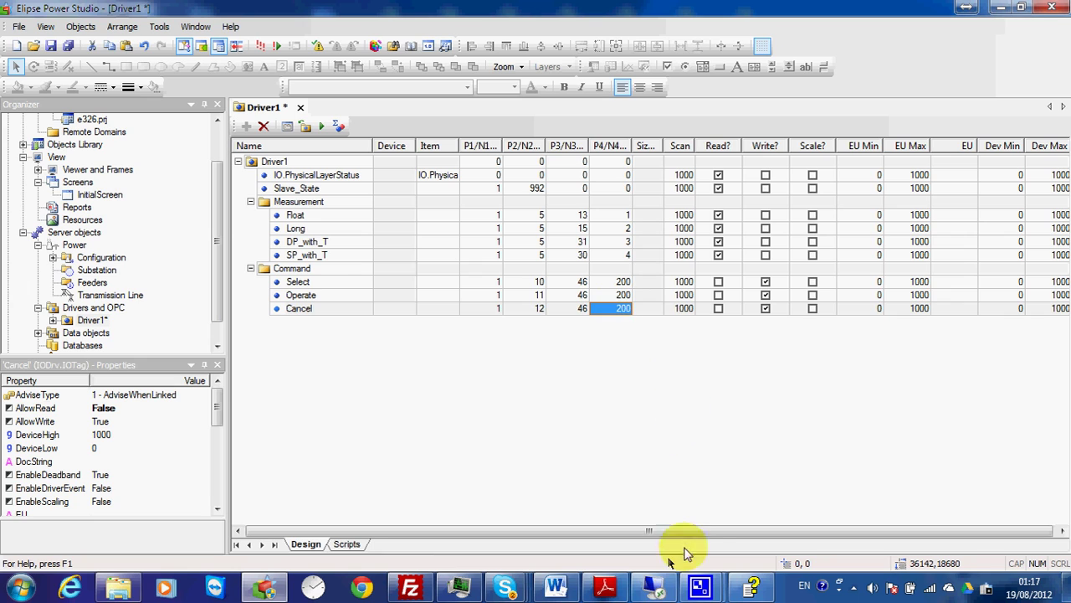
- Switch to the remote desktop session and check the P1 to P4 parameters of the slave driver's CMDIndication block
{"action": "left_click", "coordinate": [652, 585]}
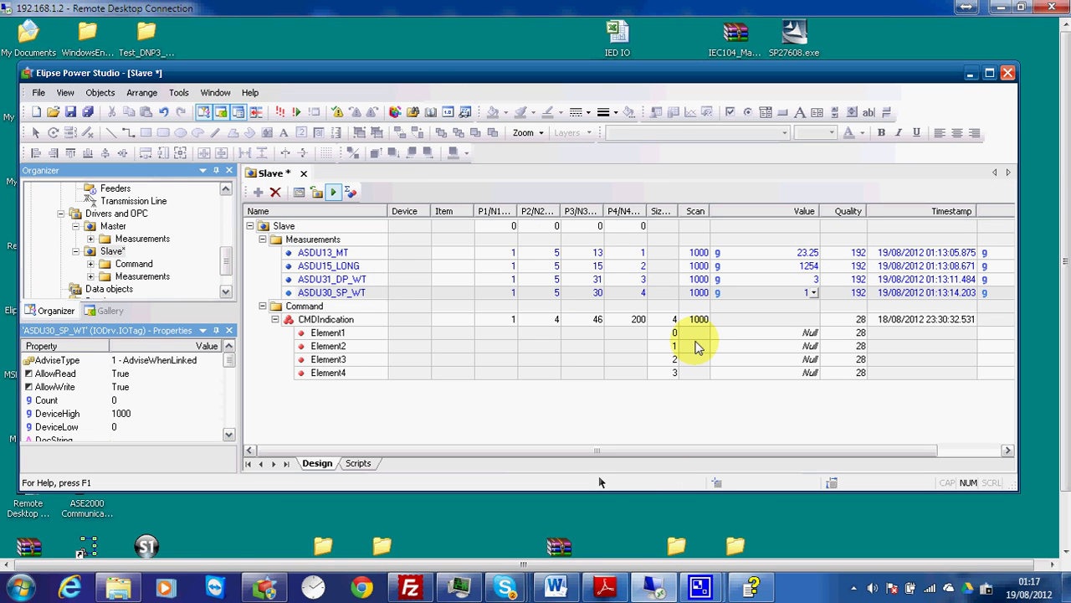
{"action": "left_click", "coordinate": [621, 321]}
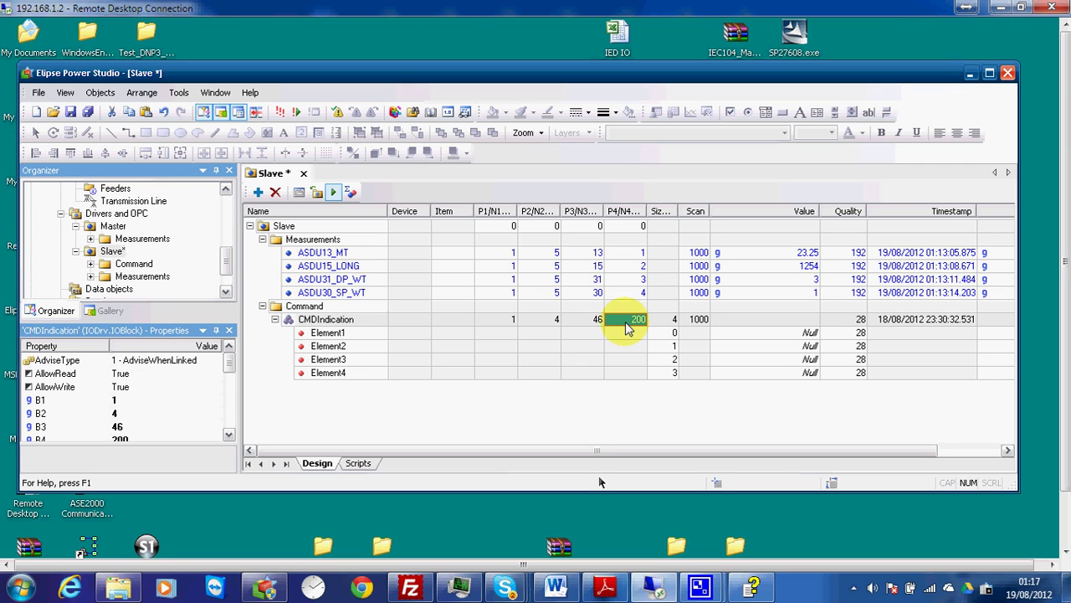
{"action": "left_click", "coordinate": [498, 322]}
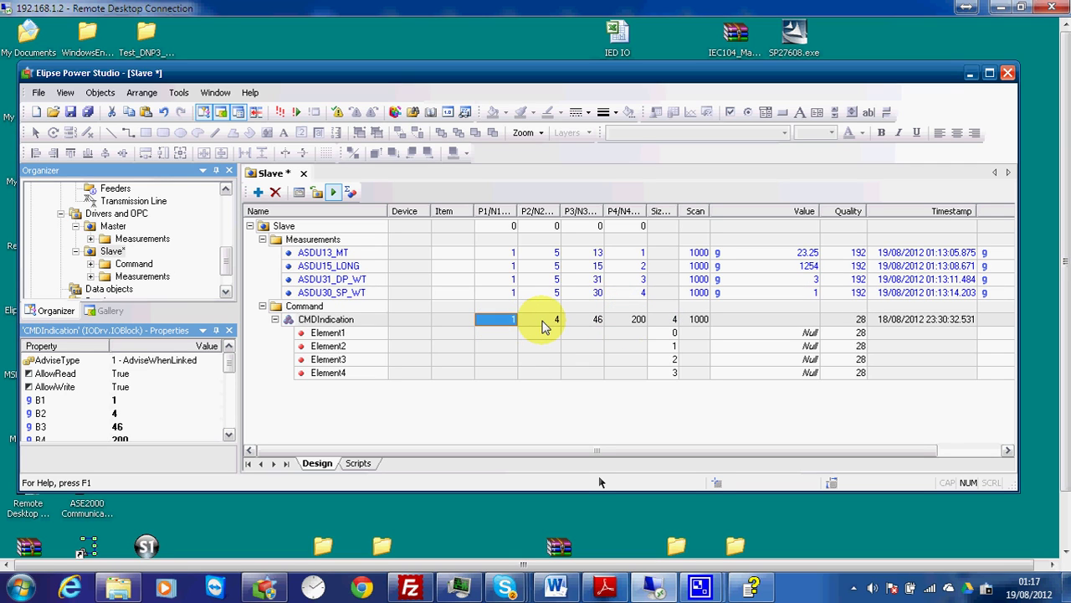
{"action": "left_click", "coordinate": [544, 323]}
{"action": "left_click", "coordinate": [587, 323]}
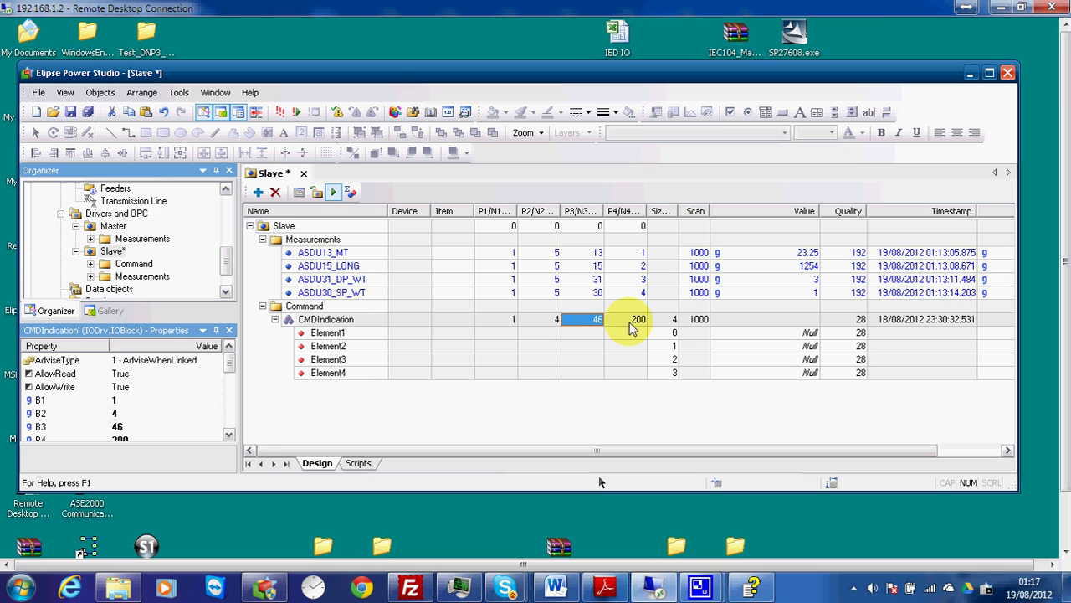
{"action": "left_click", "coordinate": [632, 321]}
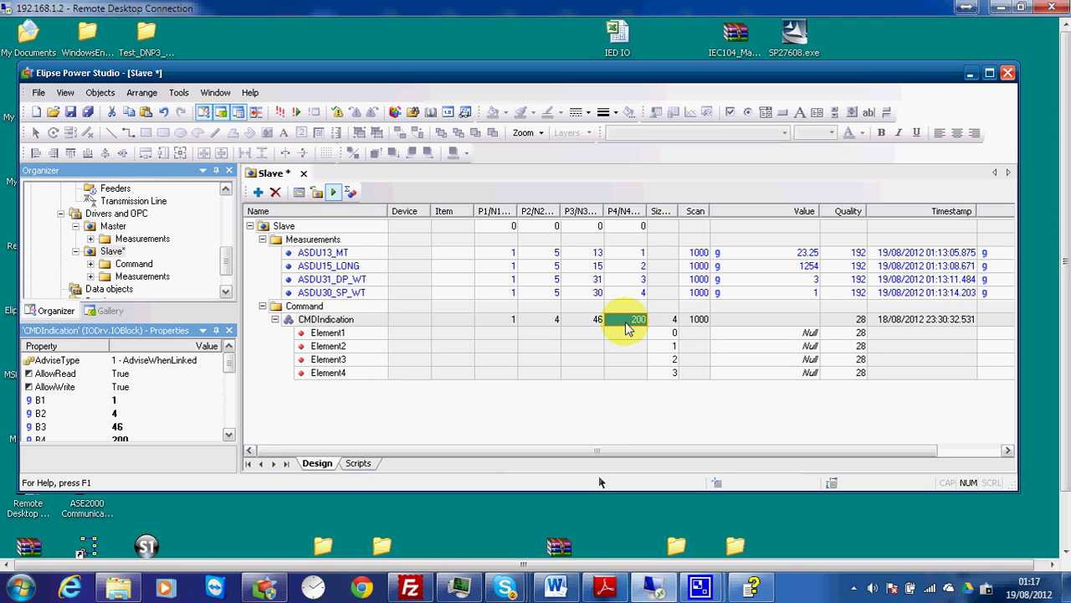
{"action": "left_click", "coordinate": [557, 323]}
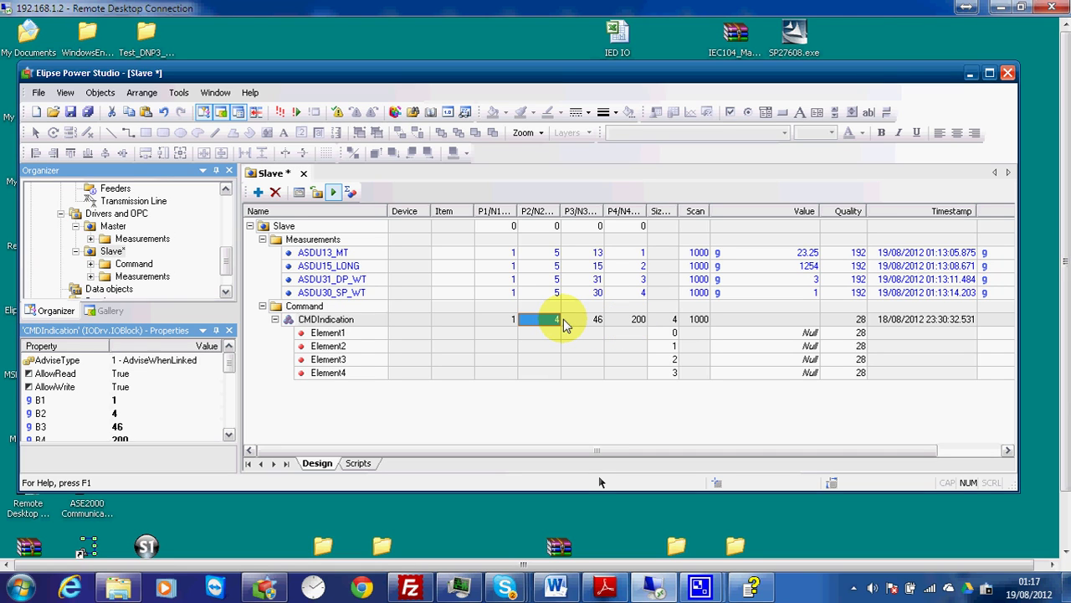
- Look up the Command Indication block's types and elements in the driver manual's IEC 870-5-101 and 104 slave specific tags section
{"action": "left_click", "coordinate": [605, 586]}
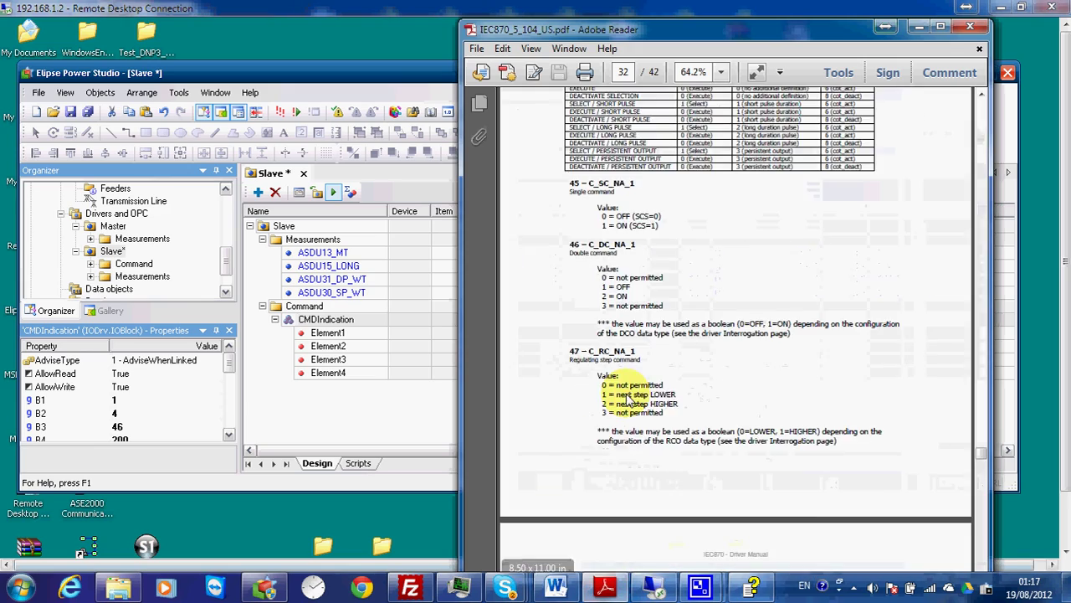
{"action": "scroll", "coordinate": [674, 389], "scroll_direction": "up", "scroll_amount": 3}
{"action": "left_click_drag", "start_coordinate": [971, 439], "coordinate": [977, 251]}
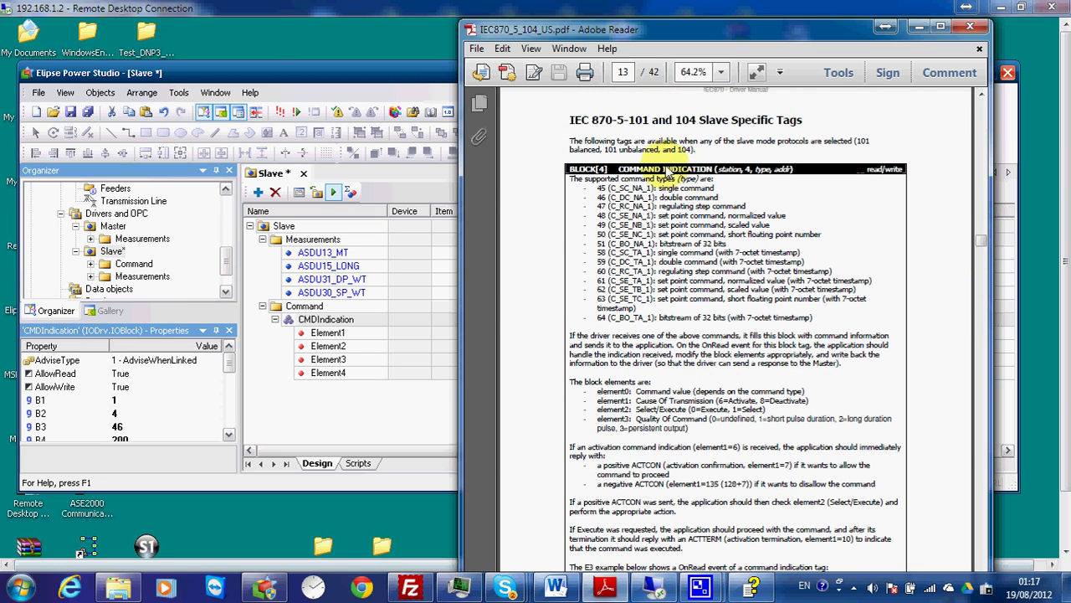
{"action": "scroll", "coordinate": [671, 174], "scroll_direction": "down", "scroll_amount": 1}
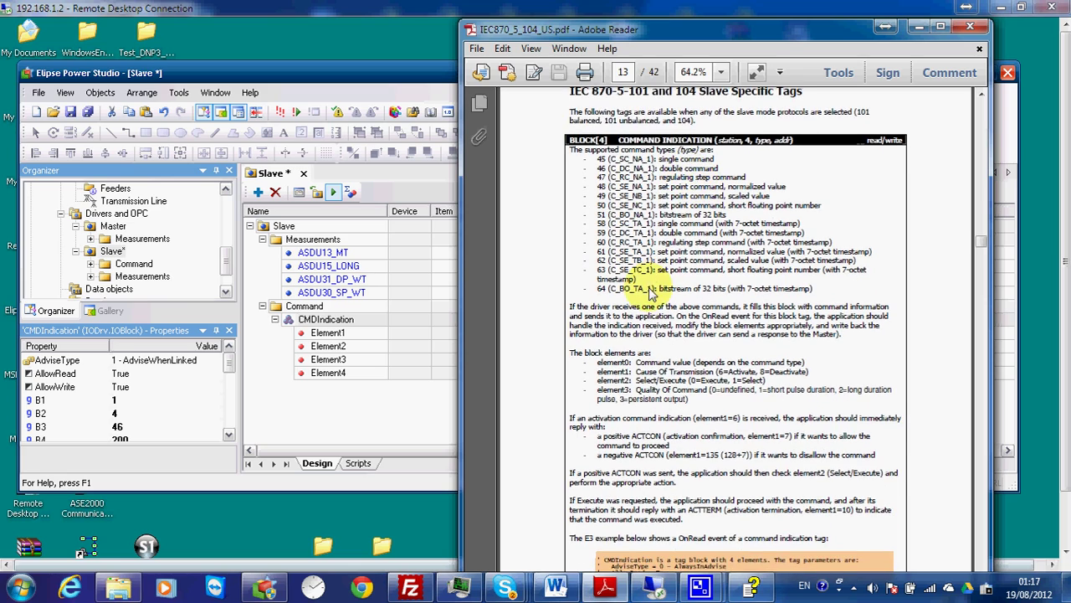
{"action": "scroll", "coordinate": [646, 280], "scroll_direction": "down", "scroll_amount": 5}
{"action": "scroll", "coordinate": [638, 266], "scroll_direction": "up", "scroll_amount": 5}
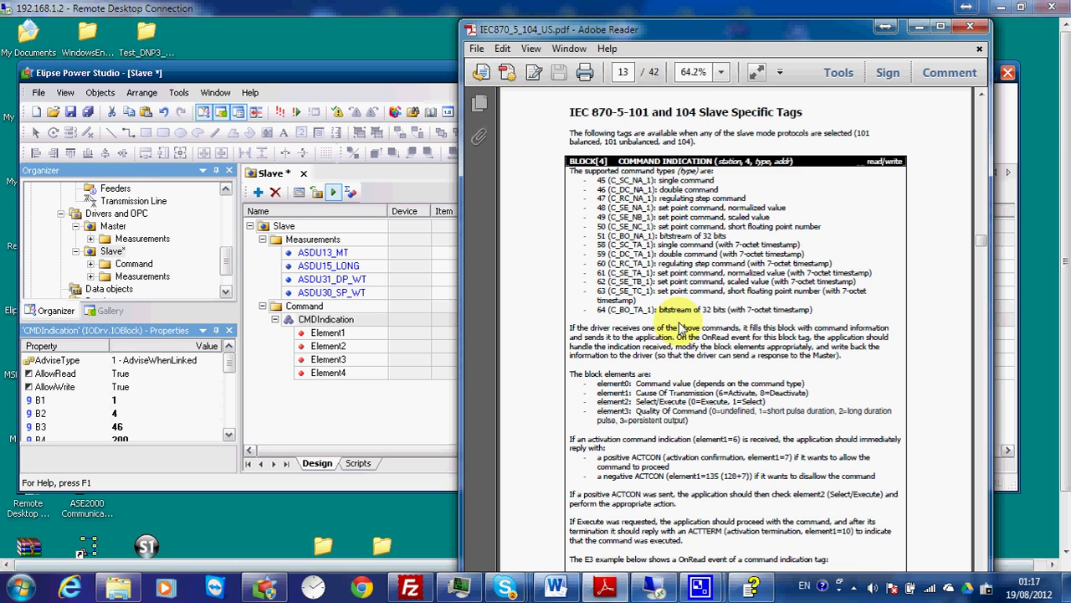
- Read the Command Indication block's element descriptions and reply rules in the driver manual
{"action": "scroll", "coordinate": [680, 287], "scroll_direction": "down", "scroll_amount": 5}
{"action": "scroll", "coordinate": [679, 287], "scroll_direction": "down", "scroll_amount": 3}
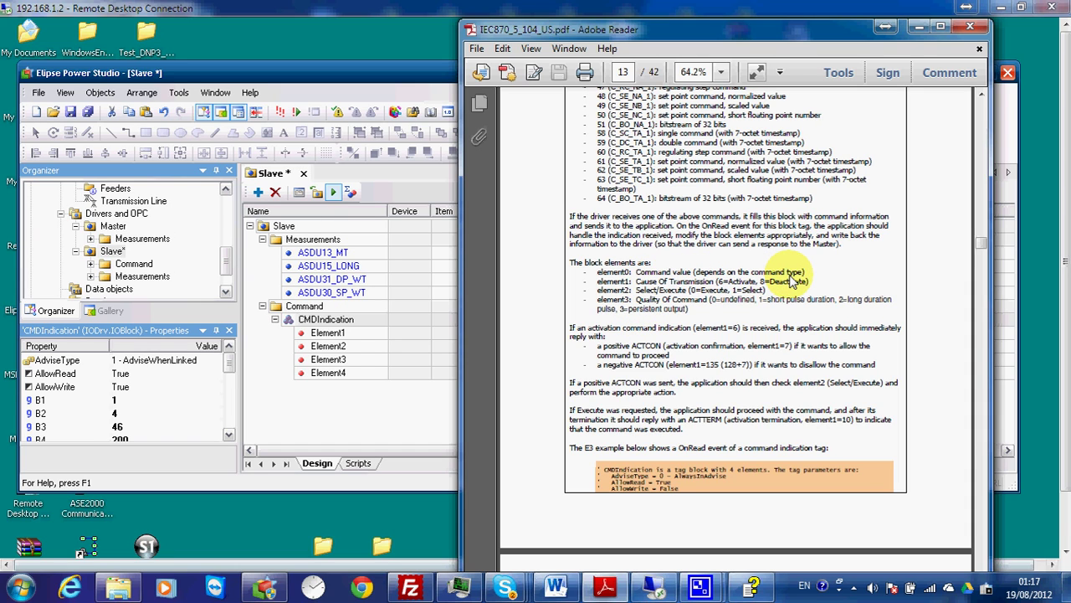
{"action": "scroll", "coordinate": [786, 282], "scroll_direction": "down", "scroll_amount": 1}
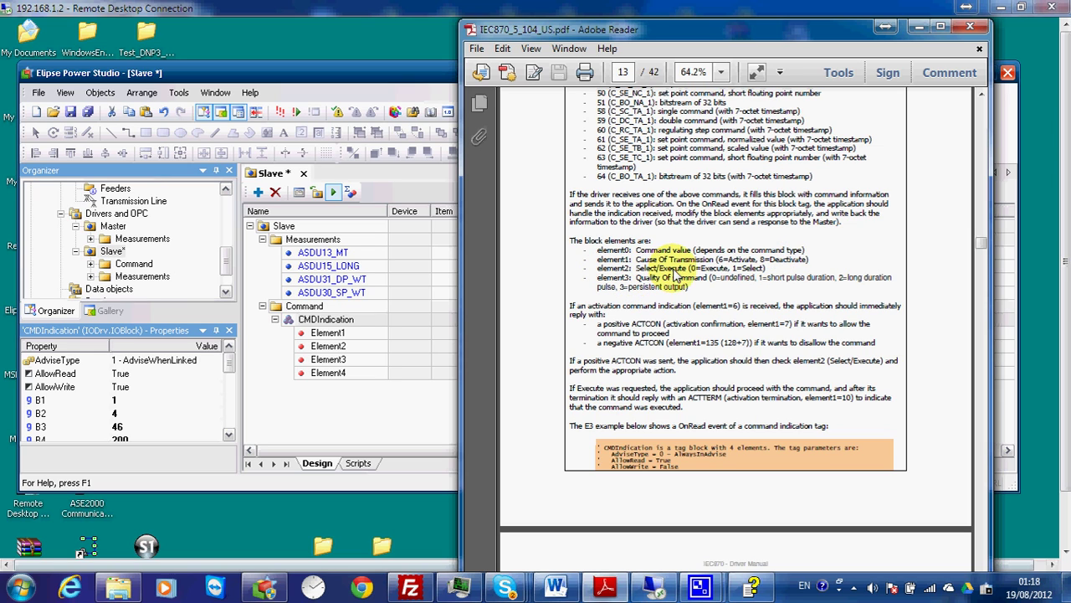
{"action": "scroll", "coordinate": [698, 276], "scroll_direction": "up", "scroll_amount": 1}
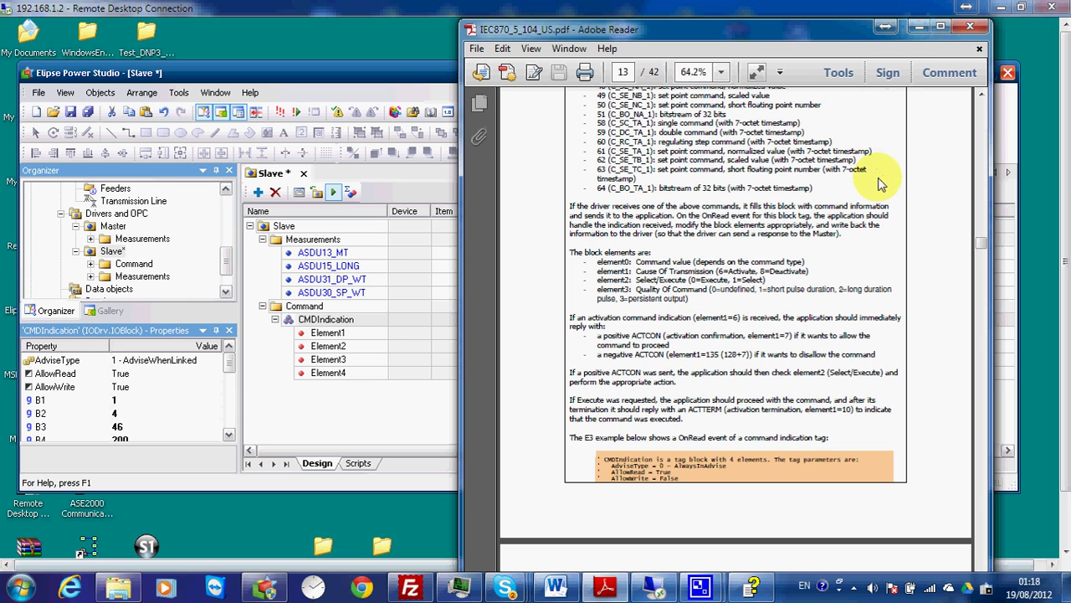
{"action": "left_click", "coordinate": [919, 27]}
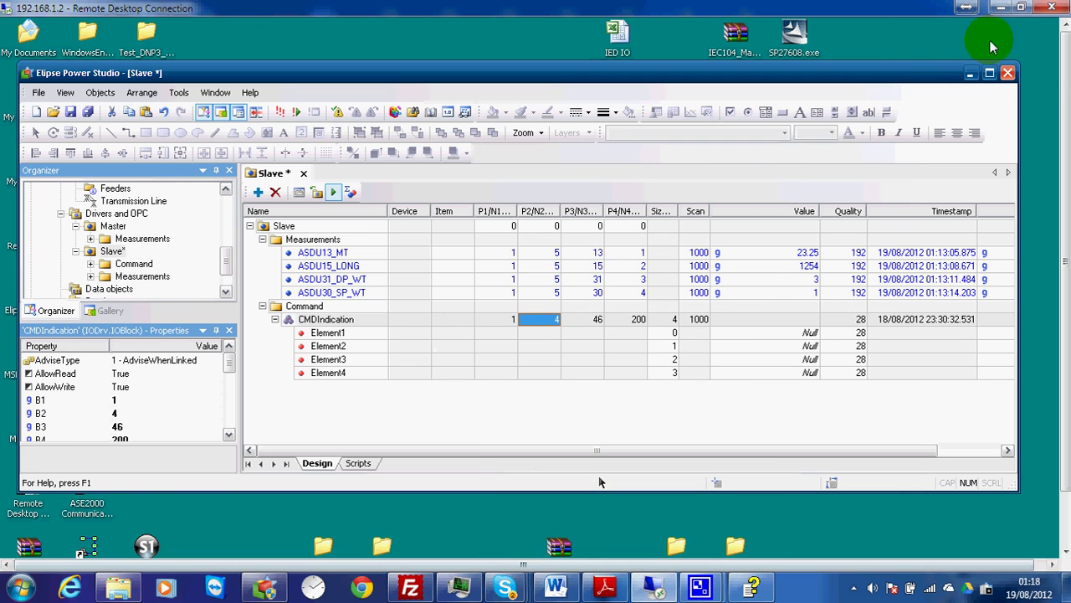
- Return to the local Driver1 master and activate its communication
{"action": "left_click", "coordinate": [1002, 10]}
{"action": "left_click", "coordinate": [335, 282]}
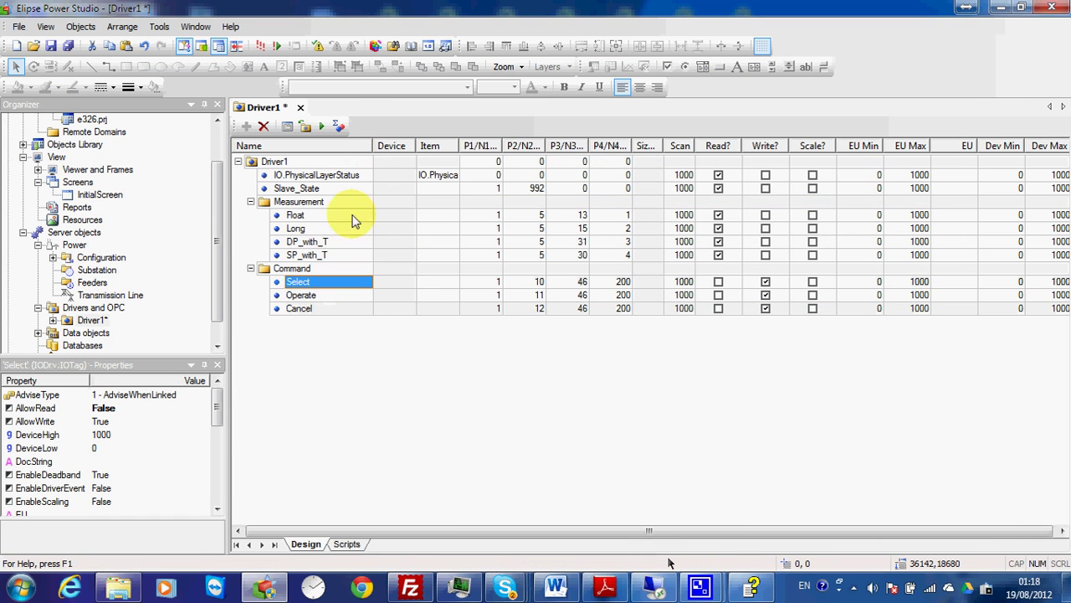
{"action": "left_click", "coordinate": [324, 126]}
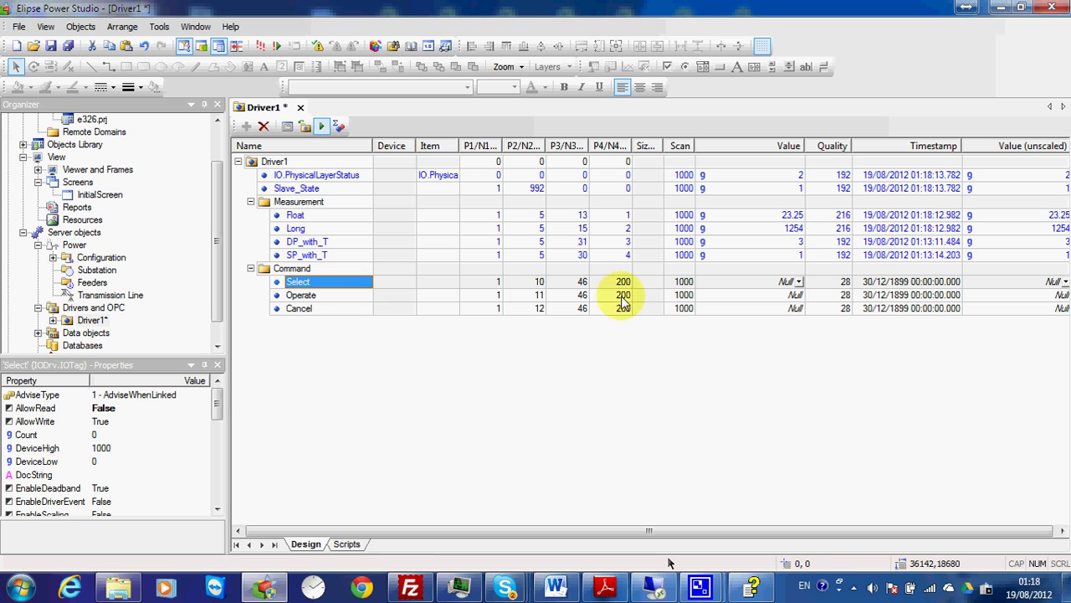
- Reduce the remote desktop session to a smaller window over the master and arrange its view to show the slave's CMDIndication block
{"action": "left_click", "coordinate": [655, 585]}
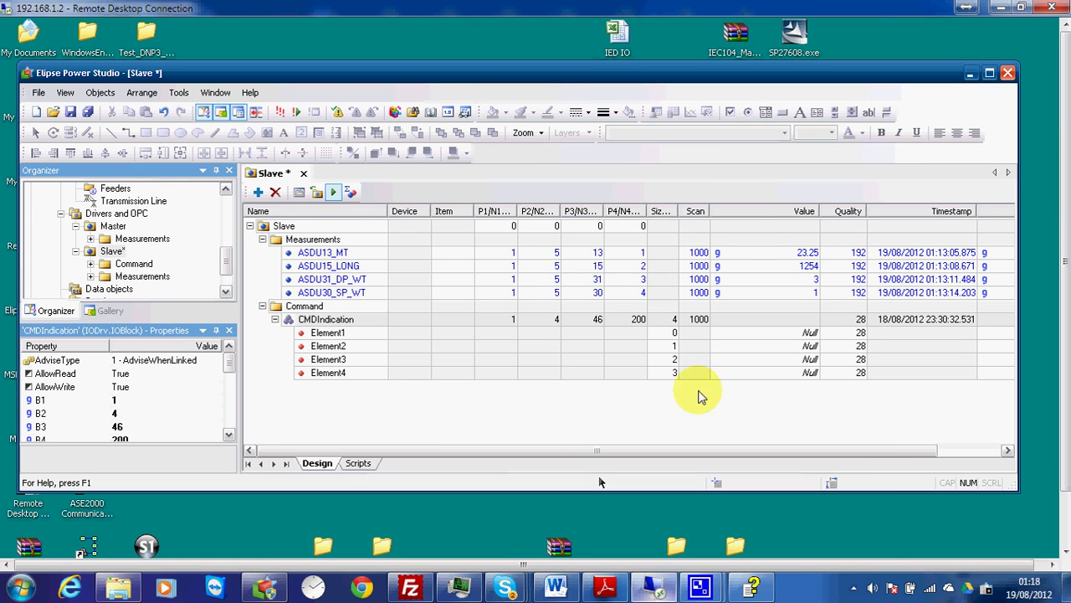
{"action": "left_click", "coordinate": [1010, 20]}
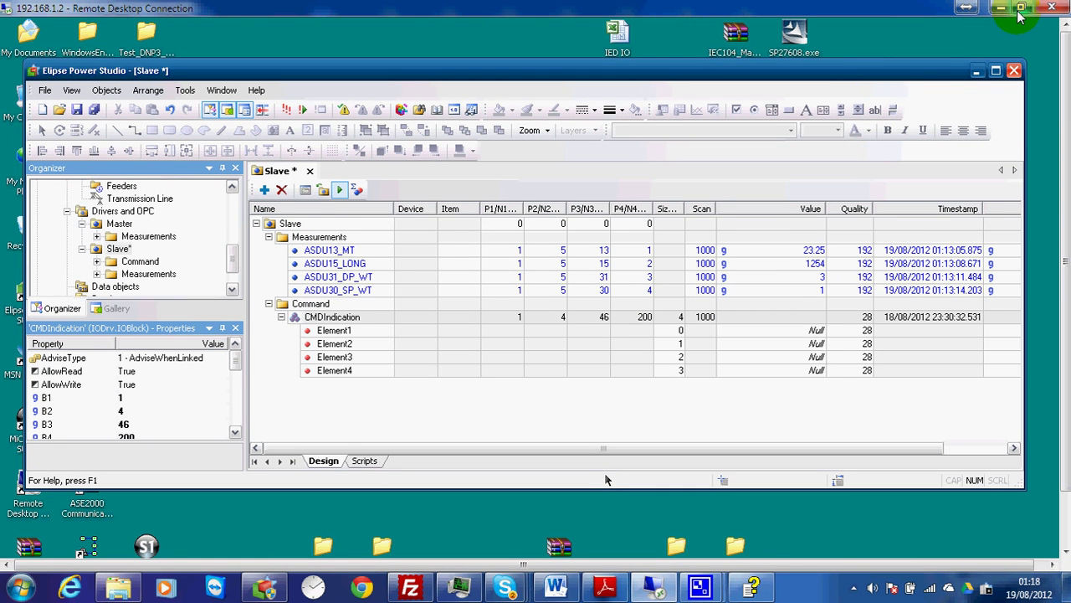
{"action": "left_click", "coordinate": [911, 21]}
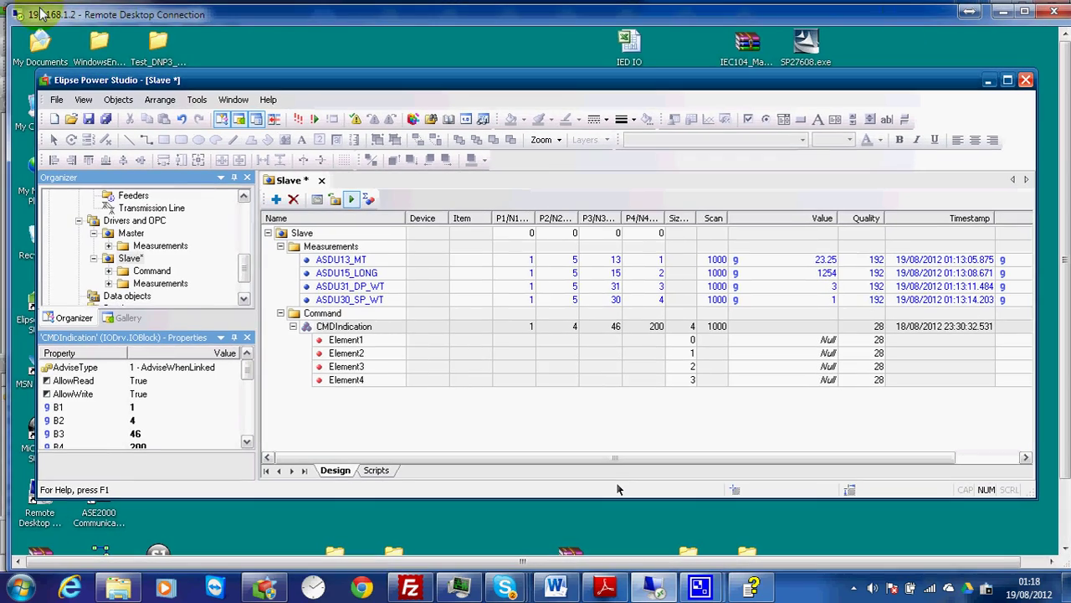
{"action": "left_click_drag", "start_coordinate": [13, 12], "coordinate": [268, 74]}
{"action": "left_click_drag", "start_coordinate": [490, 425], "coordinate": [491, 458]}
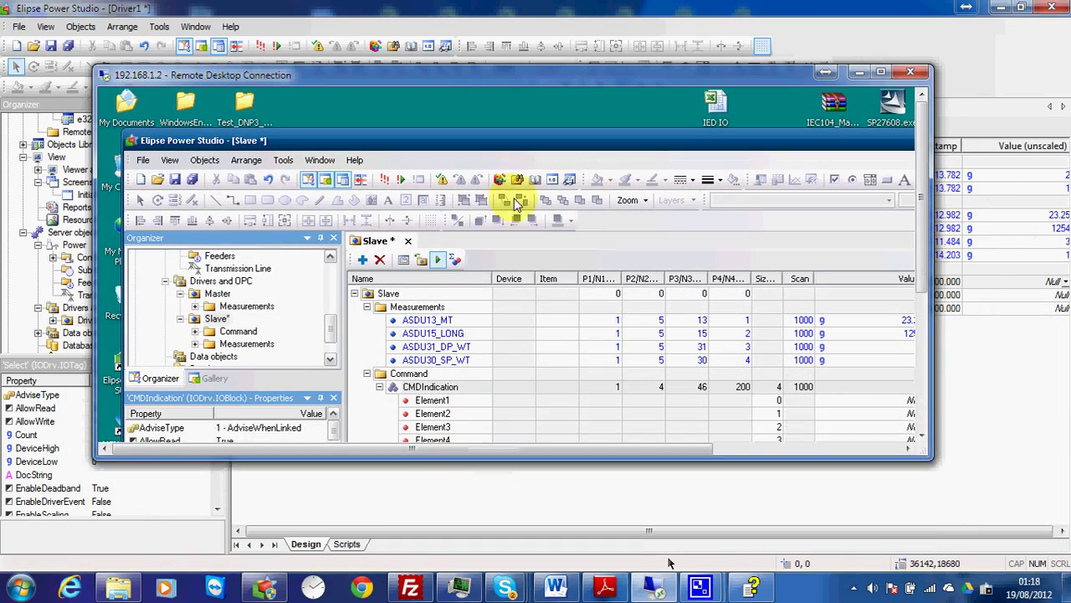
{"action": "left_click_drag", "start_coordinate": [534, 164], "coordinate": [491, 131]}
{"action": "left_click", "coordinate": [501, 139]}
{"action": "left_click", "coordinate": [362, 146]}
{"action": "left_click_drag", "start_coordinate": [362, 147], "coordinate": [326, 94]}
{"action": "left_click", "coordinate": [608, 337]}
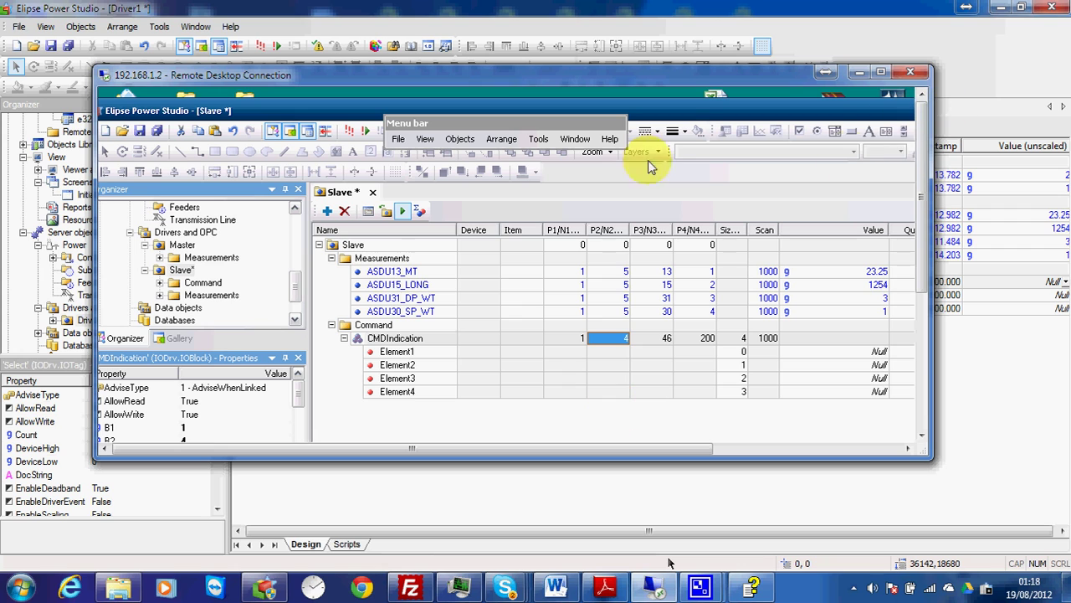
- Write 0 to the master's Select command tag and check the CMDIndication element values and timestamp on the remote slave
{"action": "left_click", "coordinate": [847, 10]}
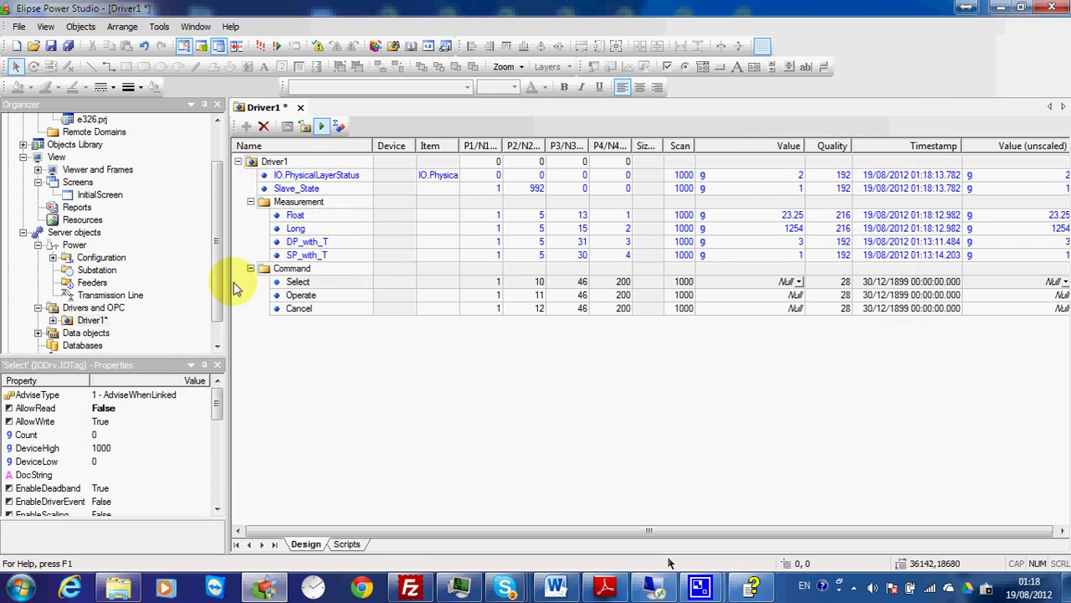
{"action": "left_click", "coordinate": [734, 280]}
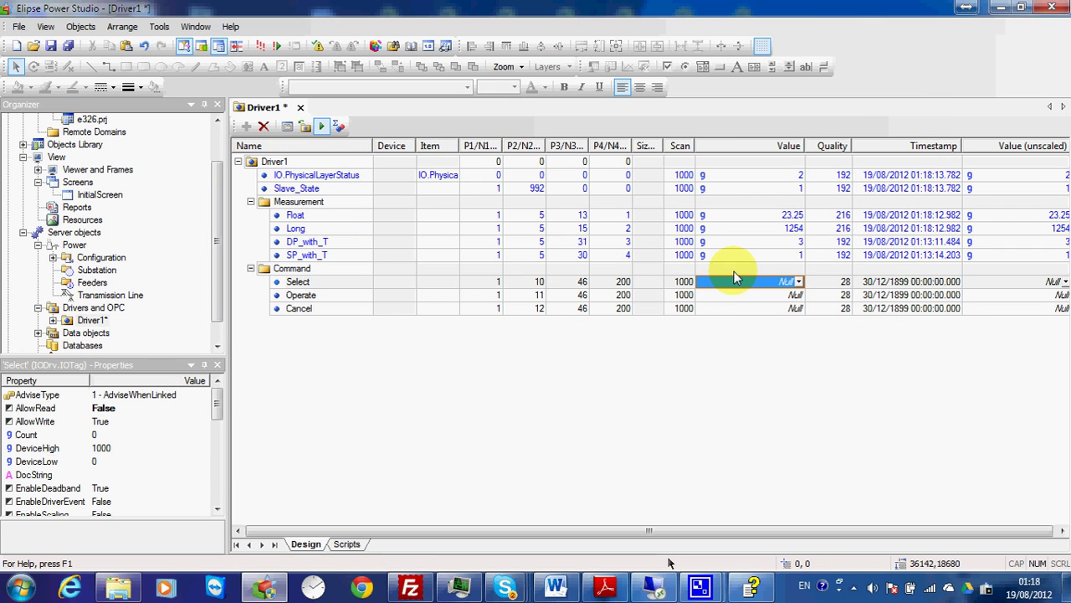
{"action": "left_click", "coordinate": [757, 297]}
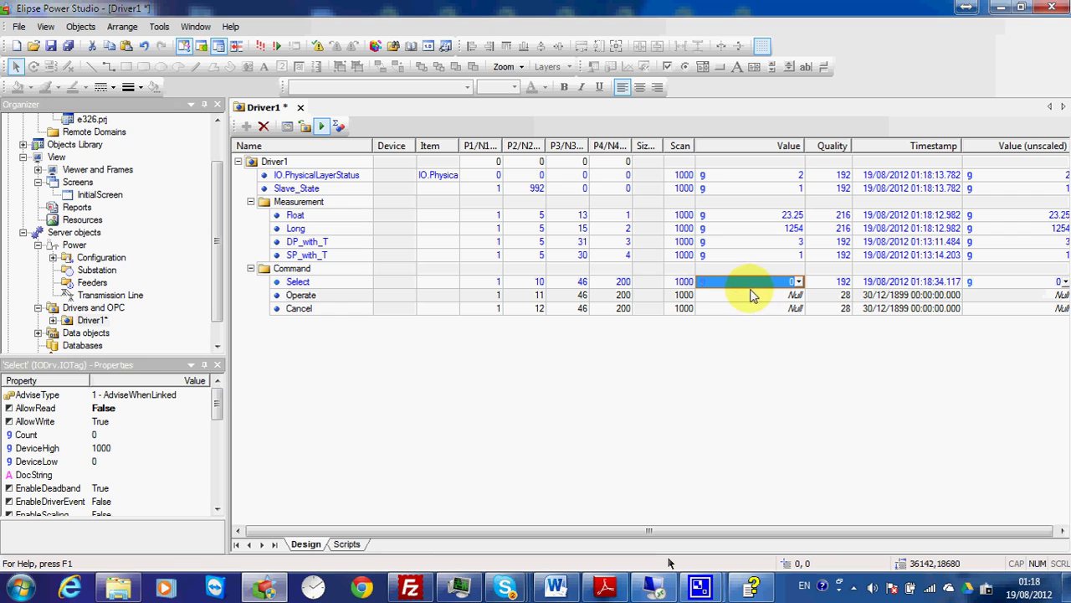
{"action": "left_click", "coordinate": [655, 589]}
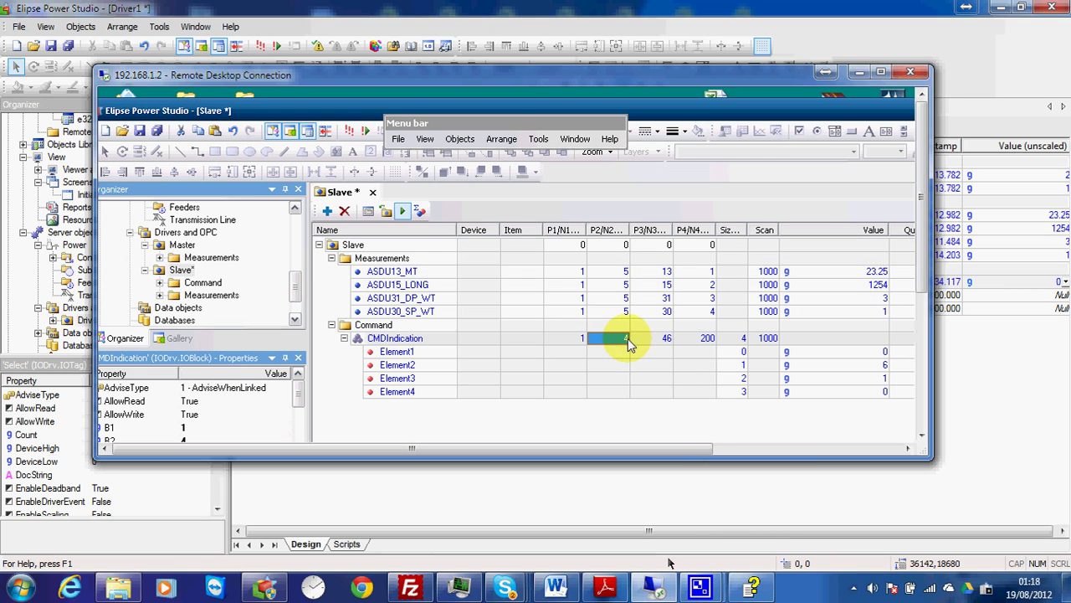
{"action": "left_click_drag", "start_coordinate": [700, 448], "coordinate": [802, 448]}
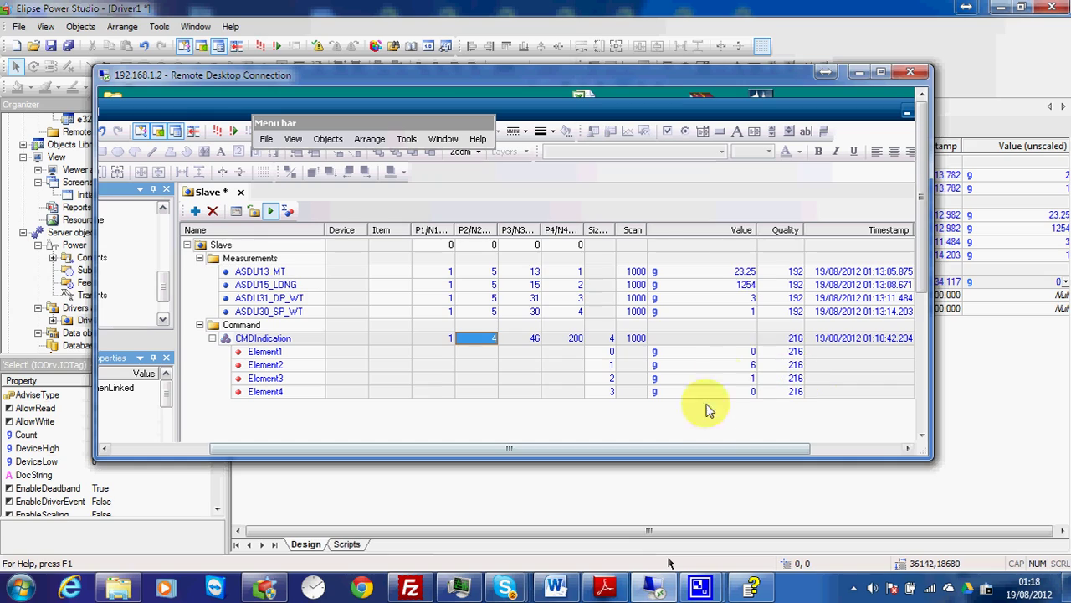
- Look up the permitted values of double command type 46 (C_DC_NA_1) in the driver manual
{"action": "left_click", "coordinate": [606, 585]}
{"action": "left_click_drag", "start_coordinate": [983, 240], "coordinate": [961, 454]}
{"action": "scroll", "coordinate": [736, 251], "scroll_direction": "up", "scroll_amount": 1}
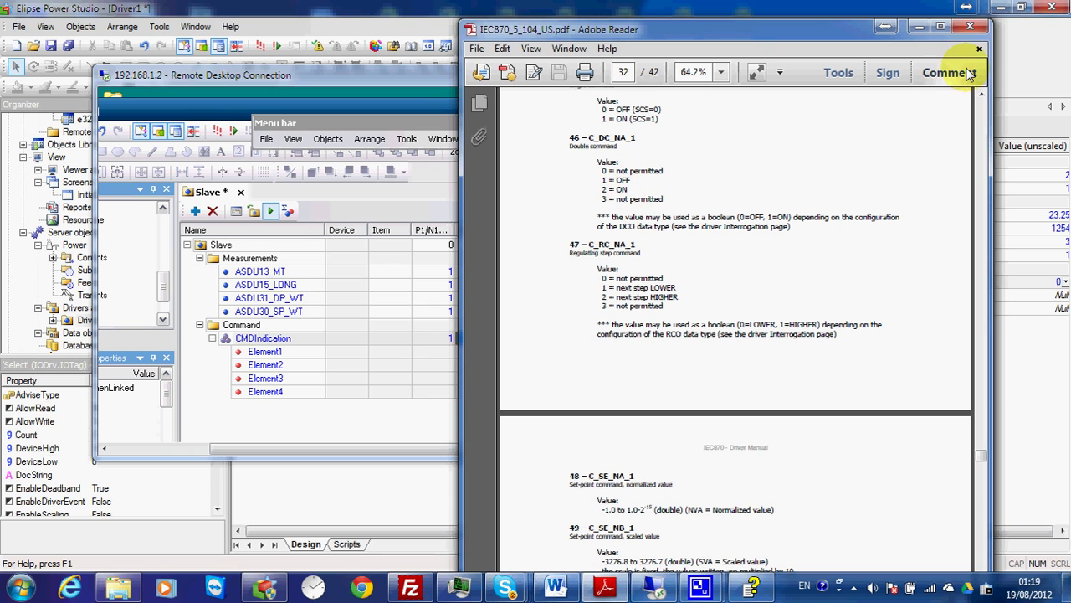
{"action": "left_click", "coordinate": [920, 31]}
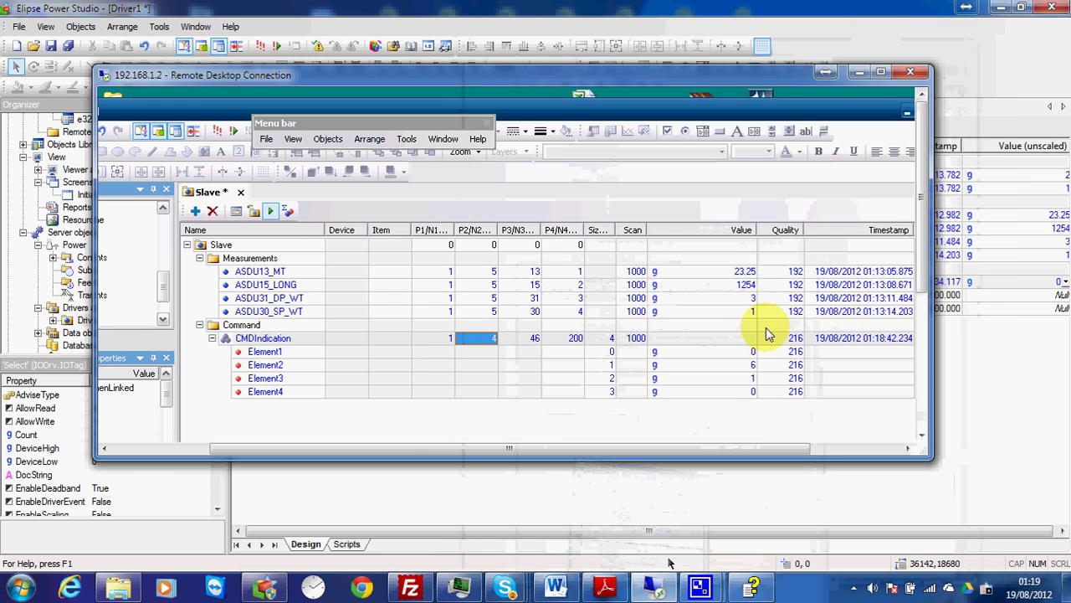
- Write 1 to the master's Select command tag and check the command value and Element2 of the slave's CMDIndication block
{"action": "left_click", "coordinate": [846, 12]}
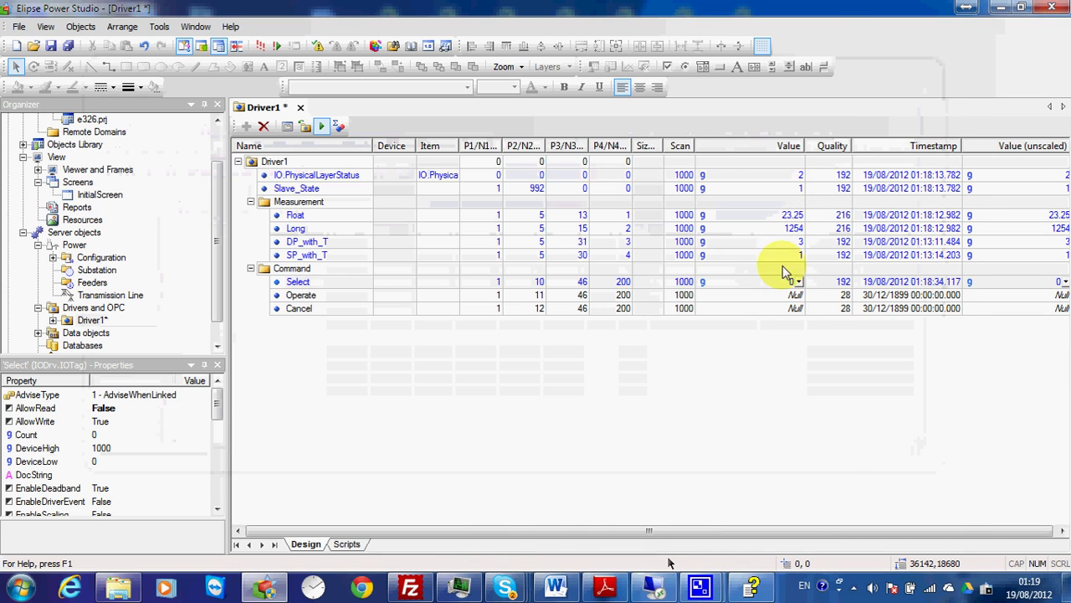
{"action": "left_click", "coordinate": [779, 282]}
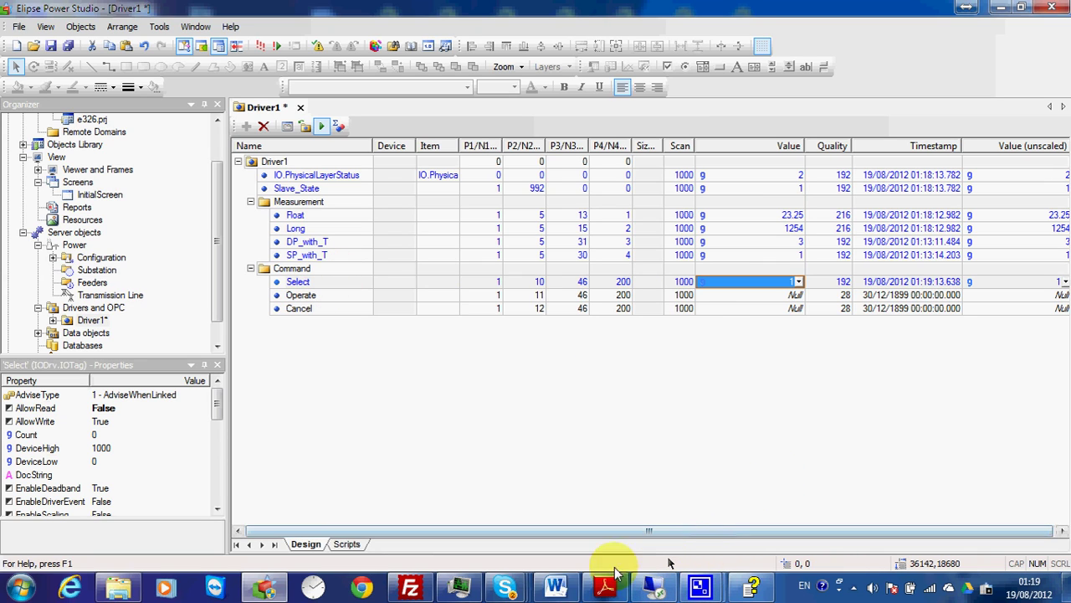
{"action": "left_click", "coordinate": [653, 586]}
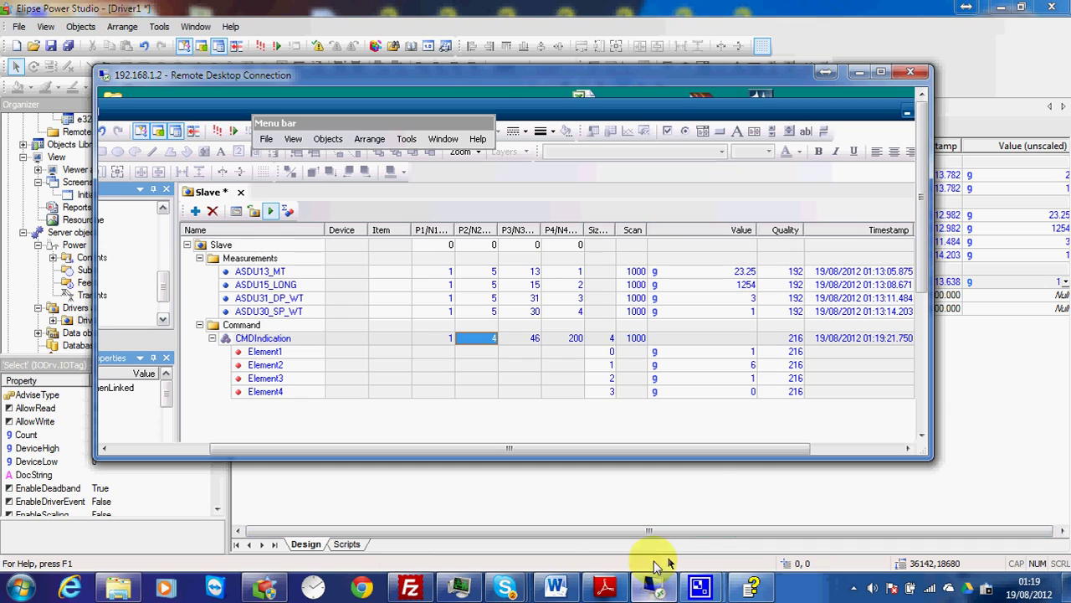
{"action": "left_click", "coordinate": [732, 351]}
{"action": "left_click", "coordinate": [738, 365]}
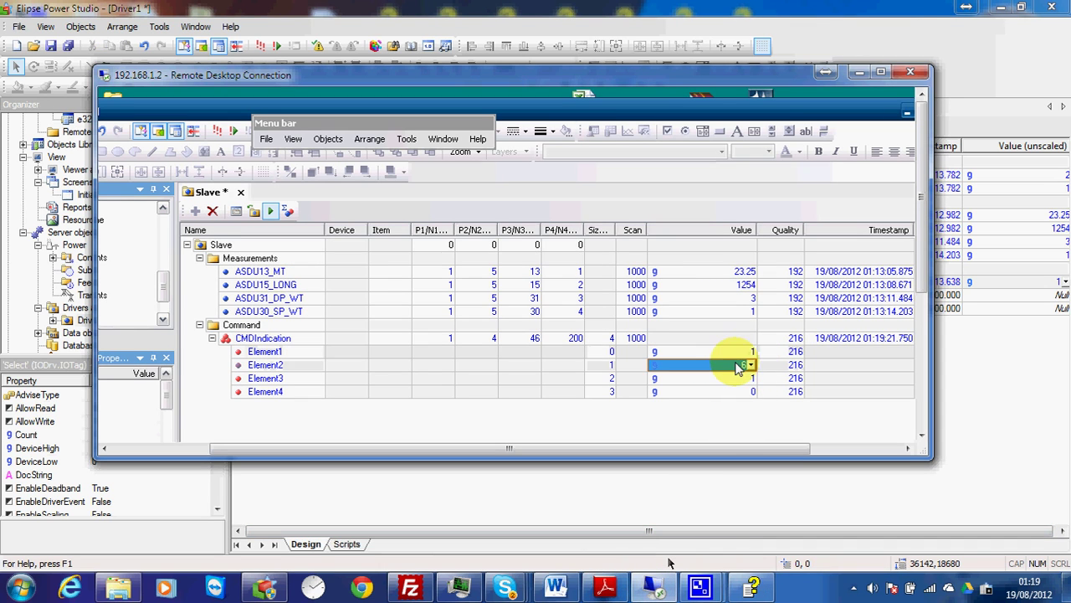
- Place the manual's Command Indication element descriptions beside the slave's values and compare the cause of transmission, select/execute and command quality
{"action": "left_click", "coordinate": [605, 585]}
{"action": "scroll", "coordinate": [756, 387], "scroll_direction": "up", "scroll_amount": 5}
{"action": "left_click_drag", "start_coordinate": [985, 447], "coordinate": [985, 245]}
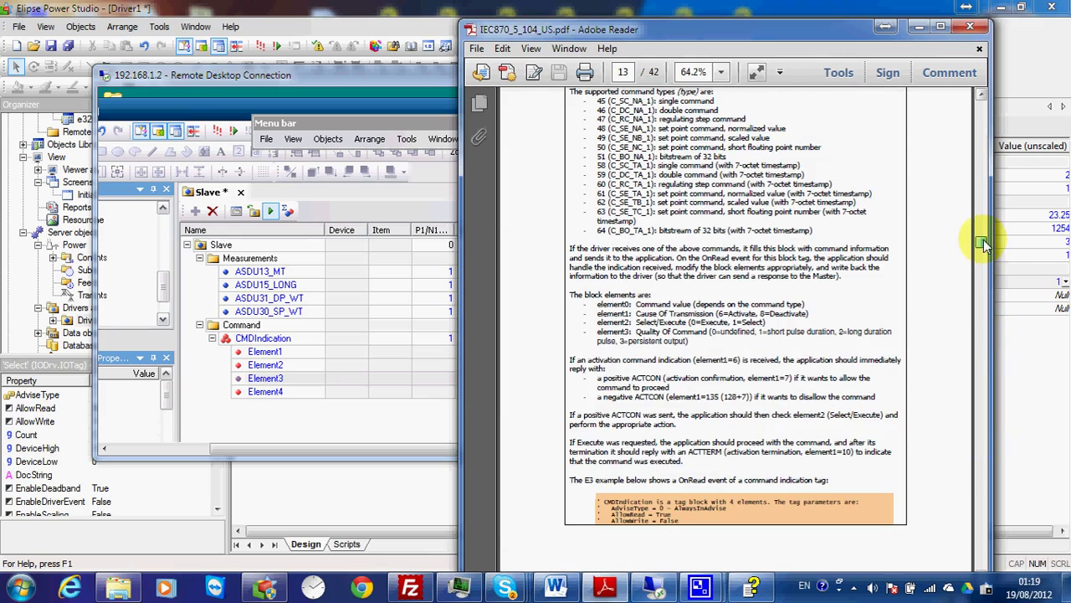
{"action": "left_click_drag", "start_coordinate": [617, 27], "coordinate": [203, 2]}
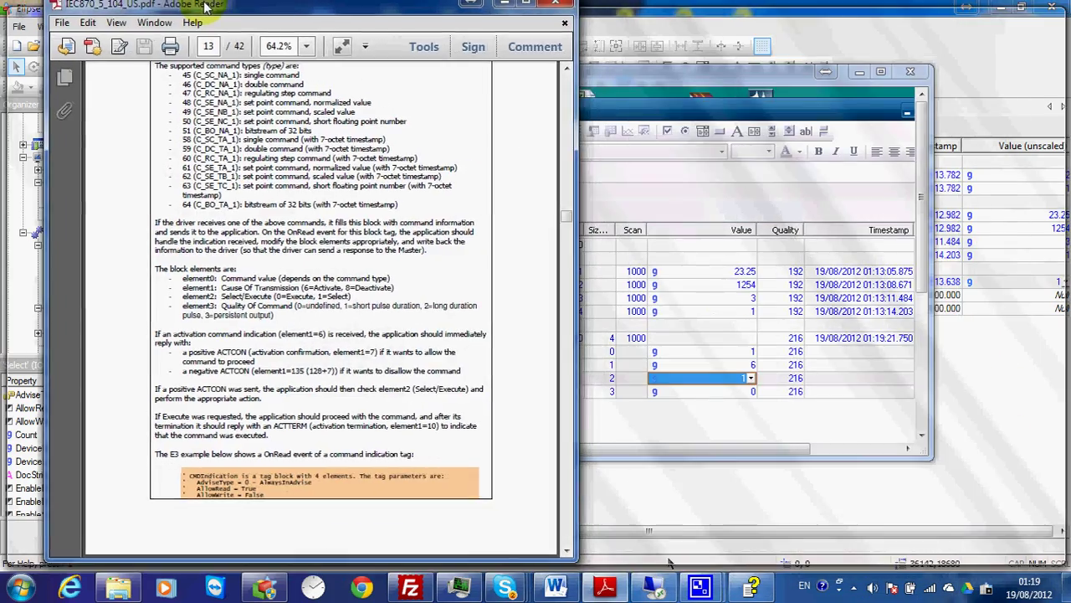
{"action": "left_click", "coordinate": [1022, 7]}
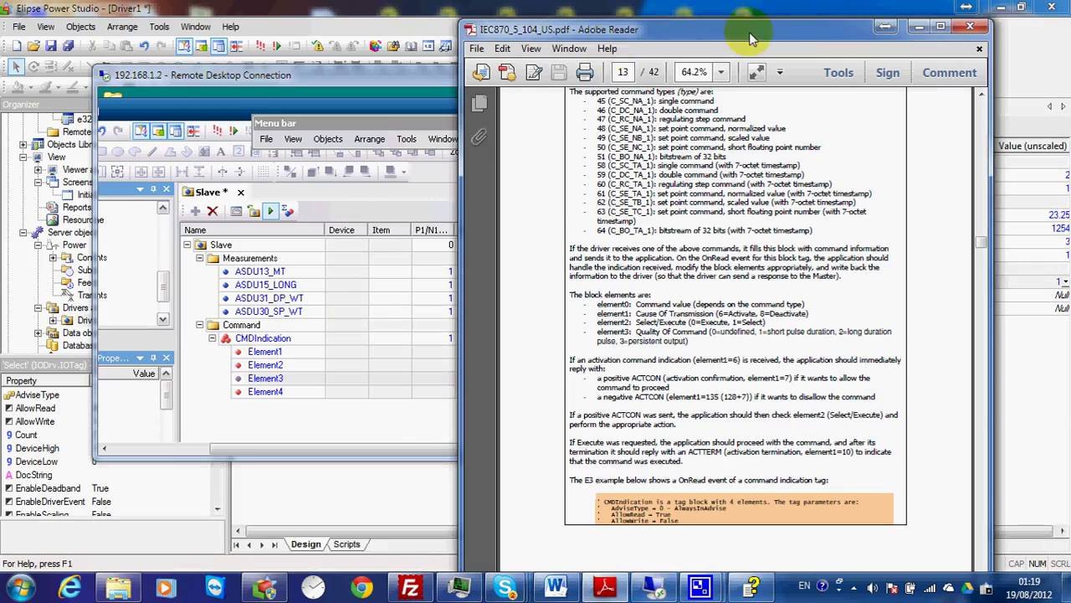
{"action": "left_click_drag", "start_coordinate": [638, 36], "coordinate": [216, 39]}
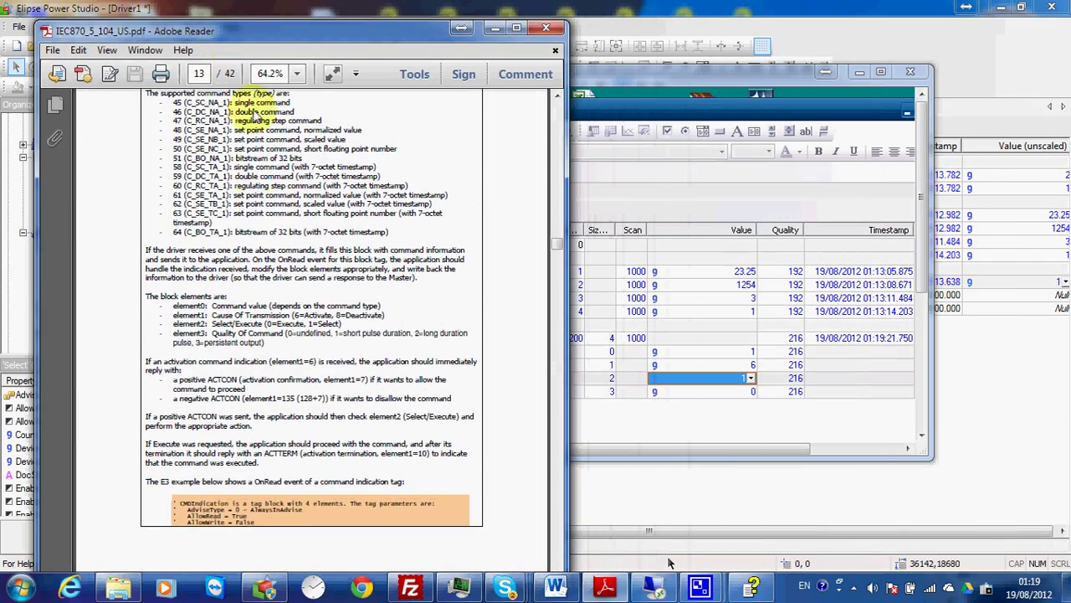
{"action": "scroll", "coordinate": [269, 324], "scroll_direction": "down", "scroll_amount": 1}
{"action": "scroll", "coordinate": [269, 329], "scroll_direction": "up", "scroll_amount": 1}
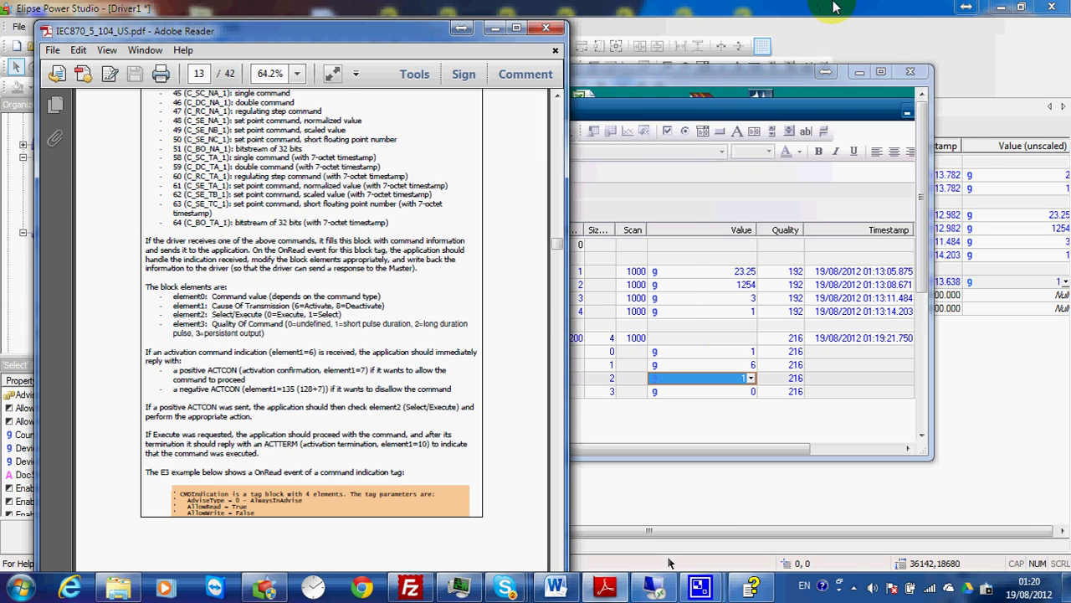
- Write 1 to the master's Operate command tag and check the slave's CMDIndication Element3
{"action": "left_click", "coordinate": [801, 34]}
{"action": "left_click", "coordinate": [761, 297]}
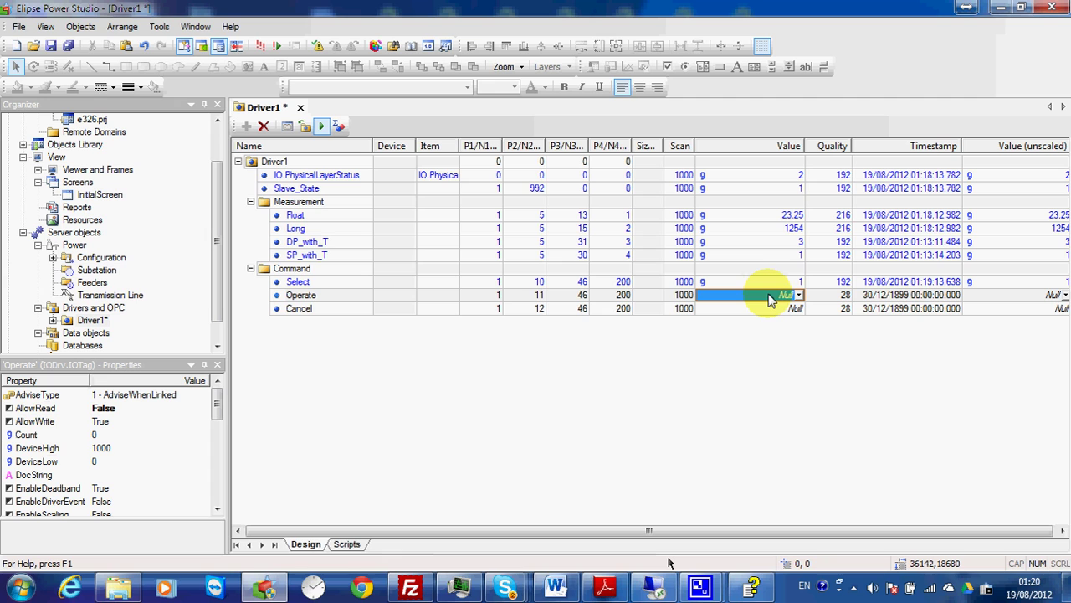
{"action": "key", "text": "Return"}
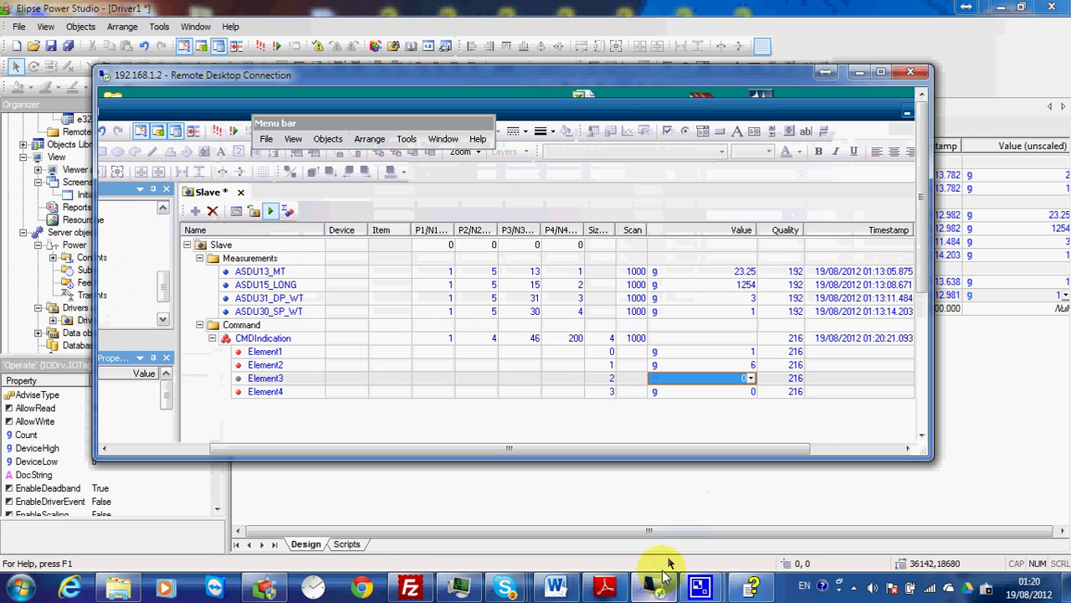
{"action": "left_click", "coordinate": [654, 587]}
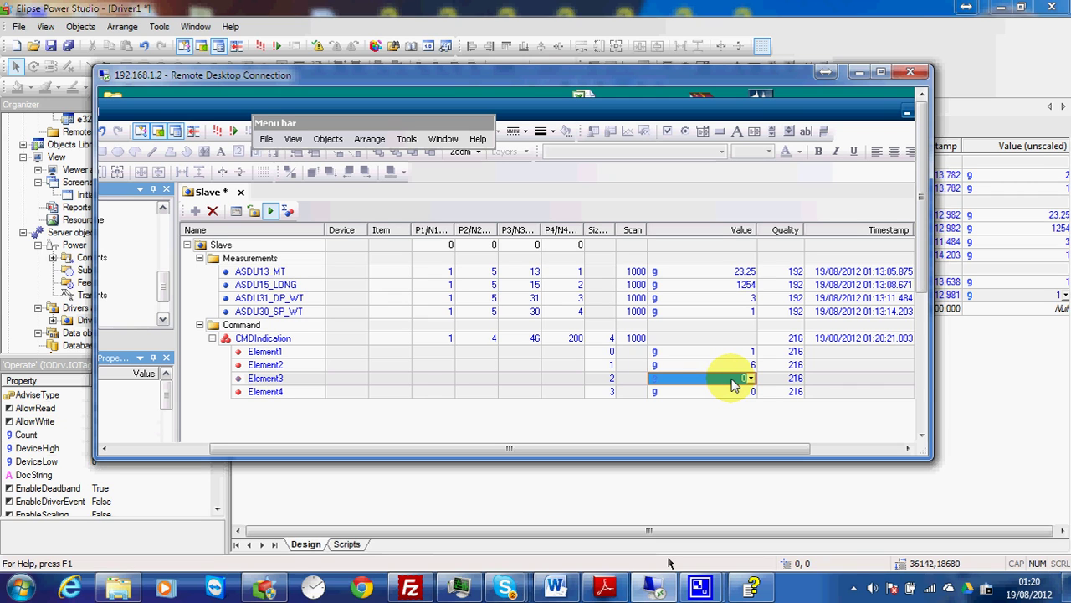
- Write 1 to the master's Cancel command tag and check the slave's Element2 against the manual's cause of transmission codes
{"action": "left_click", "coordinate": [989, 365]}
{"action": "left_click", "coordinate": [742, 310]}
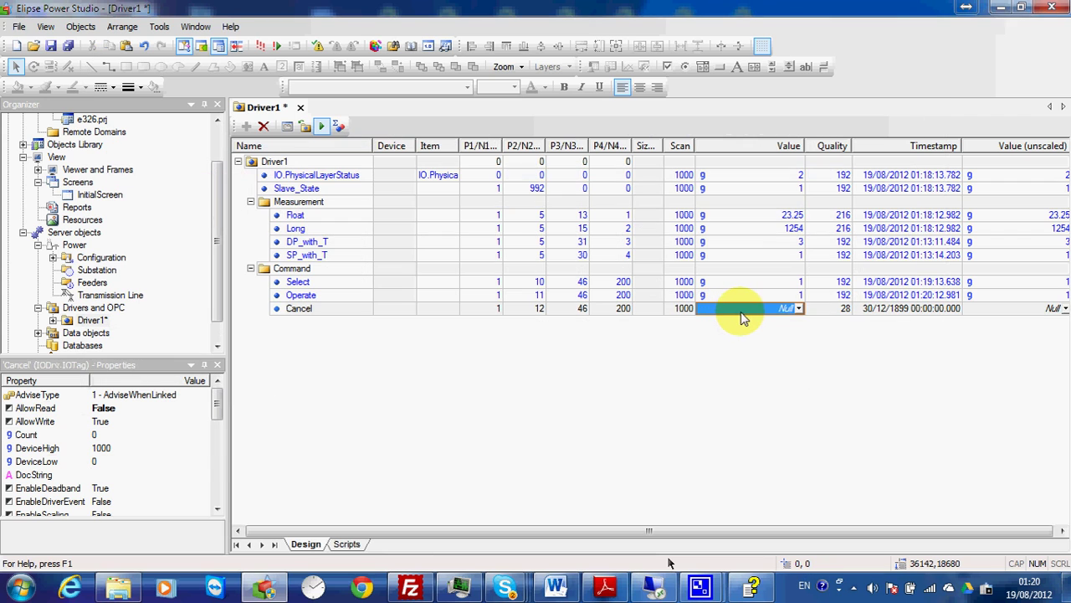
{"action": "key", "text": "Return"}
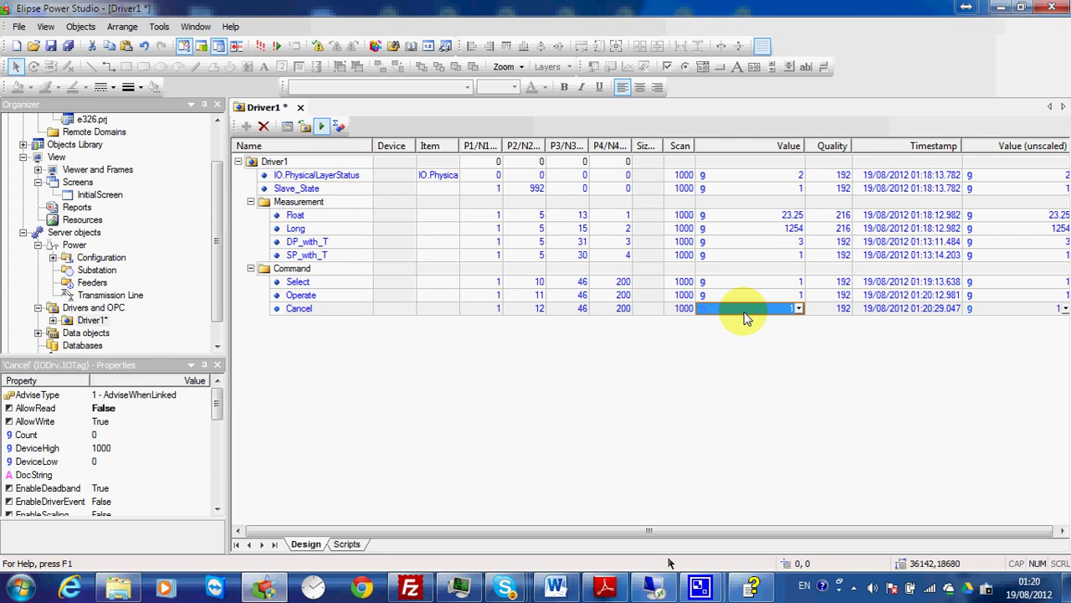
{"action": "left_click", "coordinate": [605, 586]}
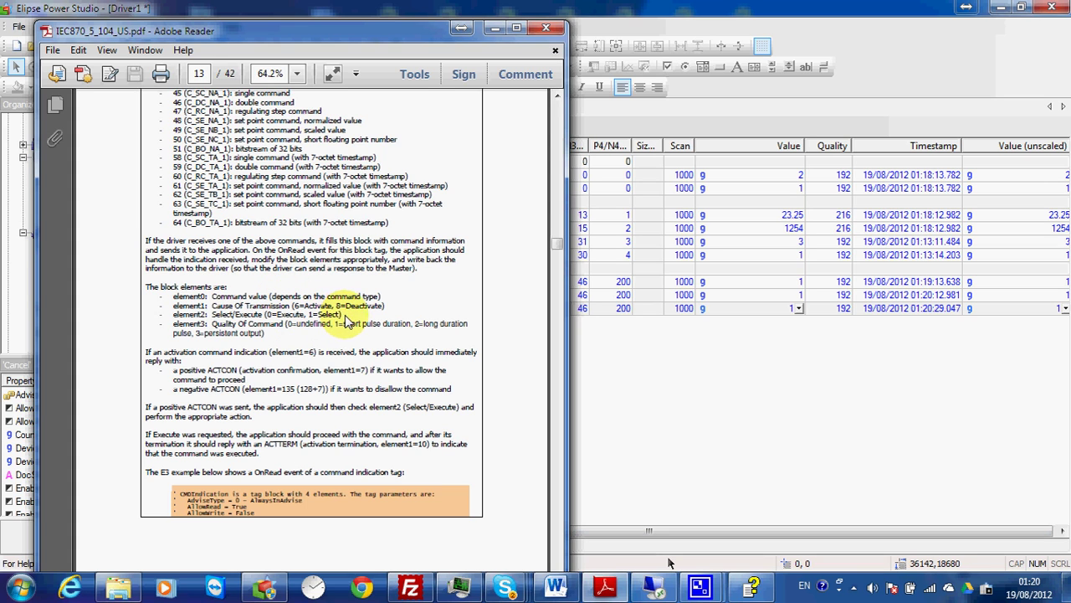
{"action": "left_click", "coordinate": [653, 586]}
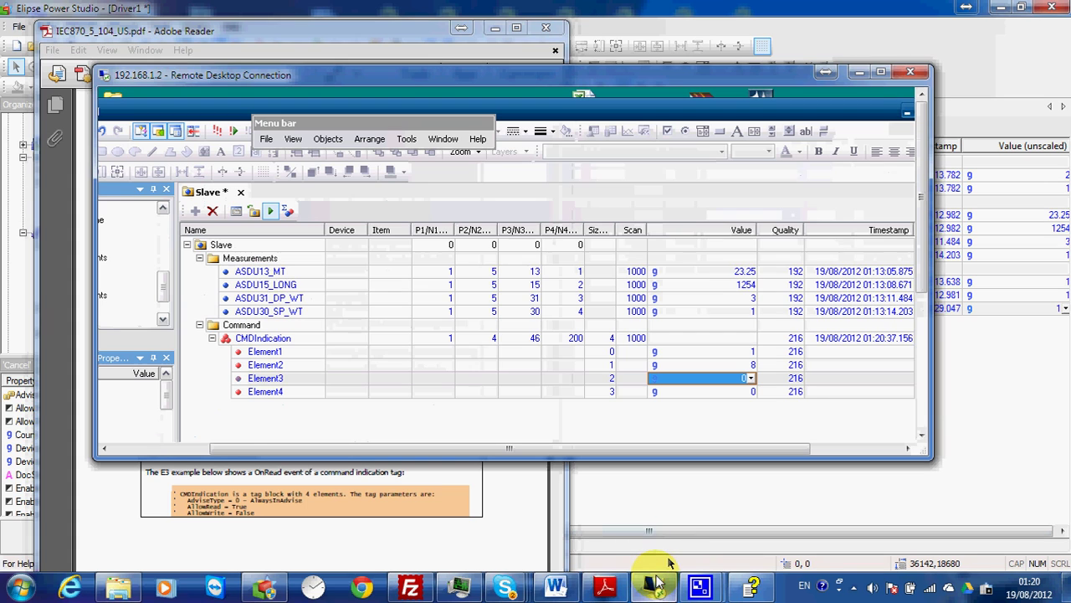
{"action": "left_click", "coordinate": [688, 369]}
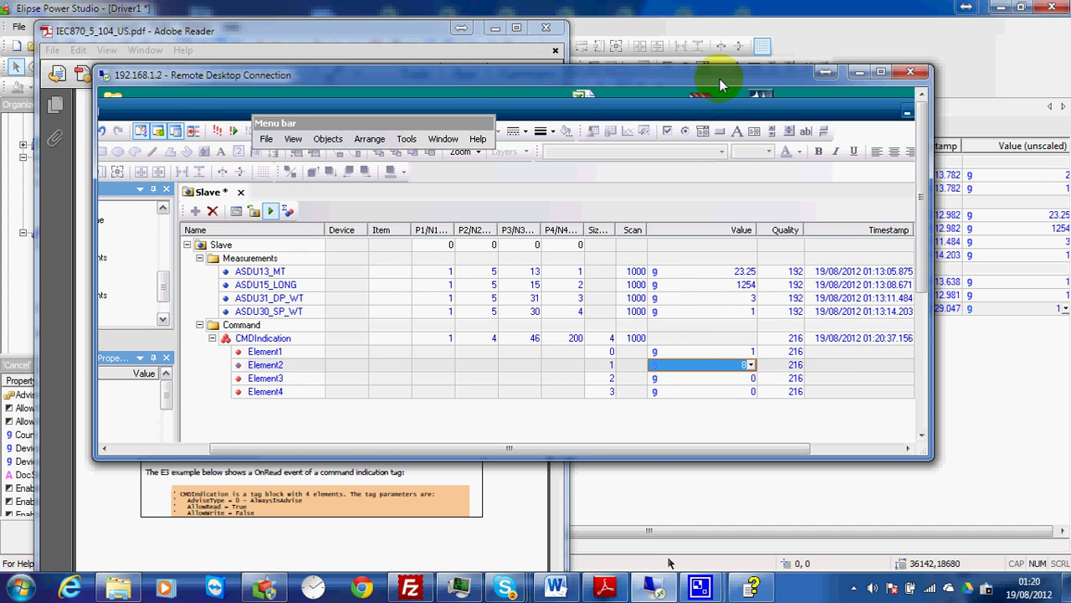
- Minimize the remote desktop session and the driver manual to return to the master's Driver1 tag table
{"action": "left_click_drag", "start_coordinate": [719, 79], "coordinate": [720, 90]}
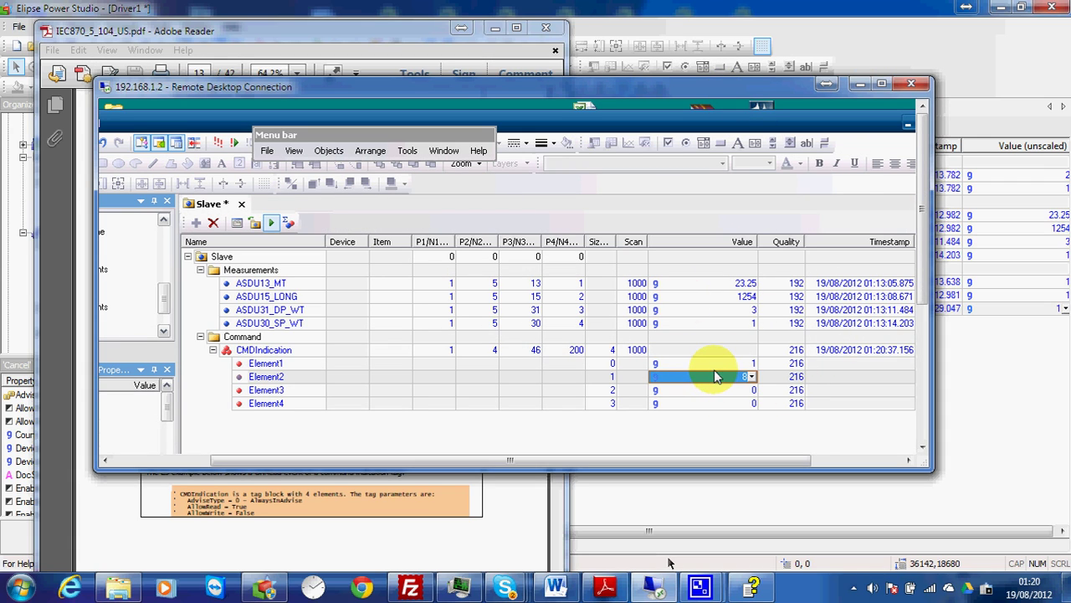
{"action": "left_click", "coordinate": [860, 84]}
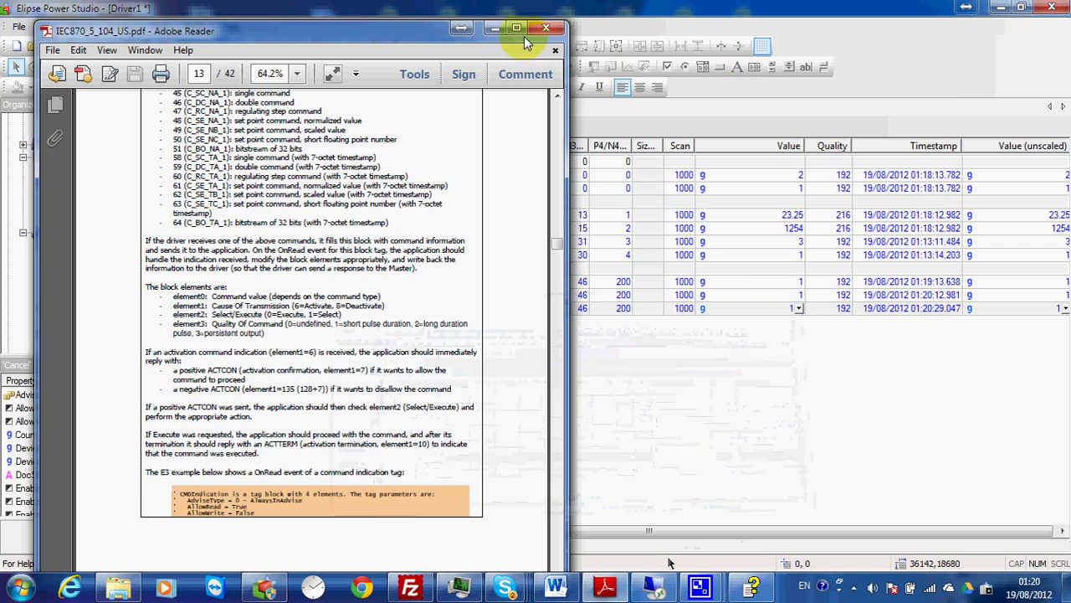
{"action": "left_click", "coordinate": [495, 29]}
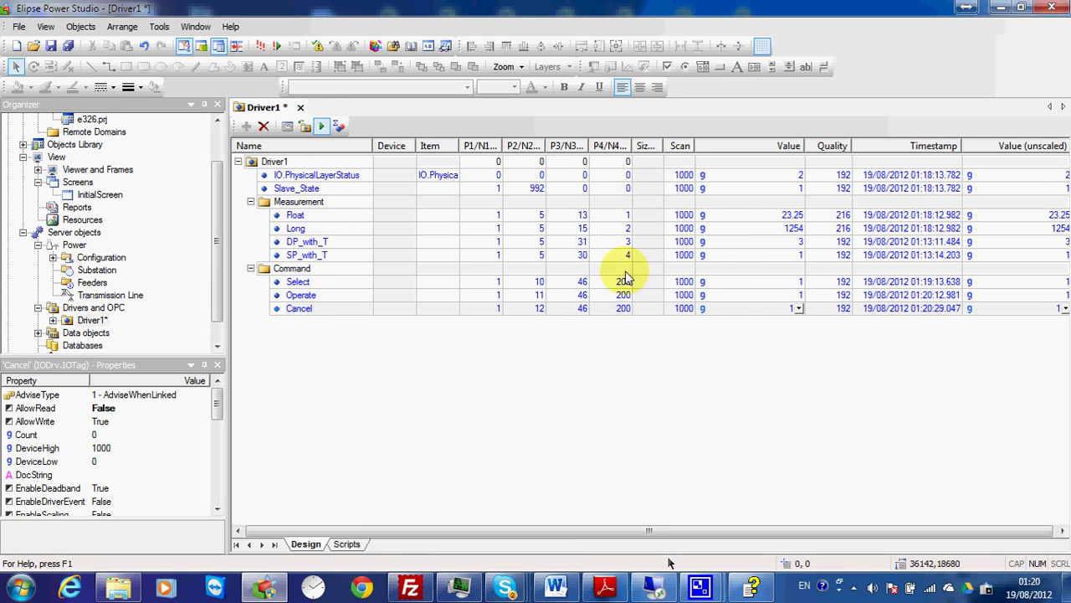
- Browse the IEC870 driver manual's general station tags, slave statistics, slave state and integrated totals block descriptions, and minimize it
{"action": "left_click", "coordinate": [606, 586]}
{"action": "scroll", "coordinate": [496, 385], "scroll_direction": "up", "scroll_amount": 15}
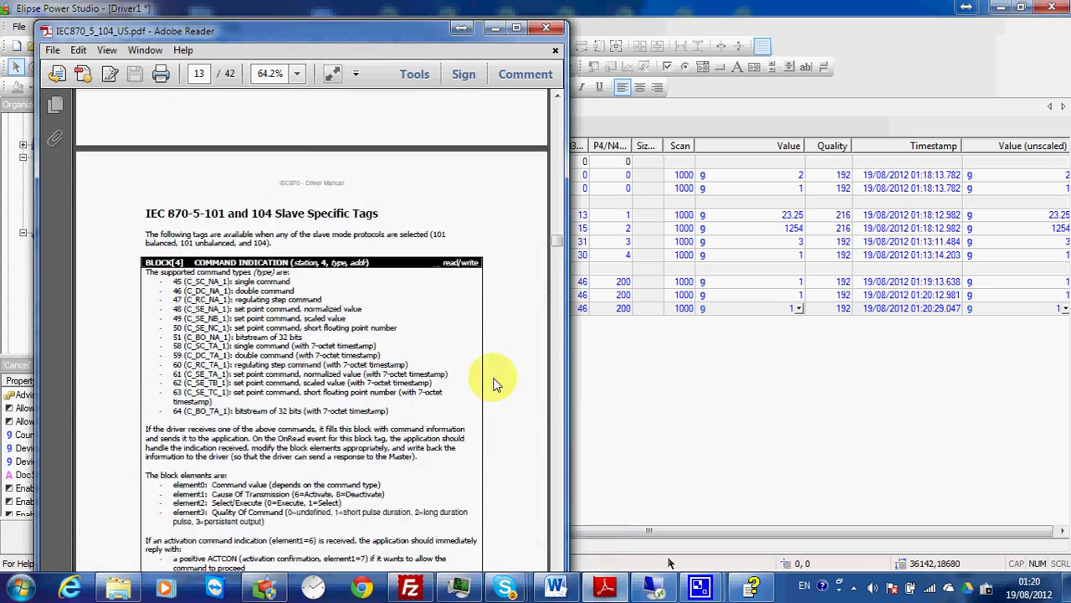
{"action": "scroll", "coordinate": [496, 384], "scroll_direction": "up", "scroll_amount": 8}
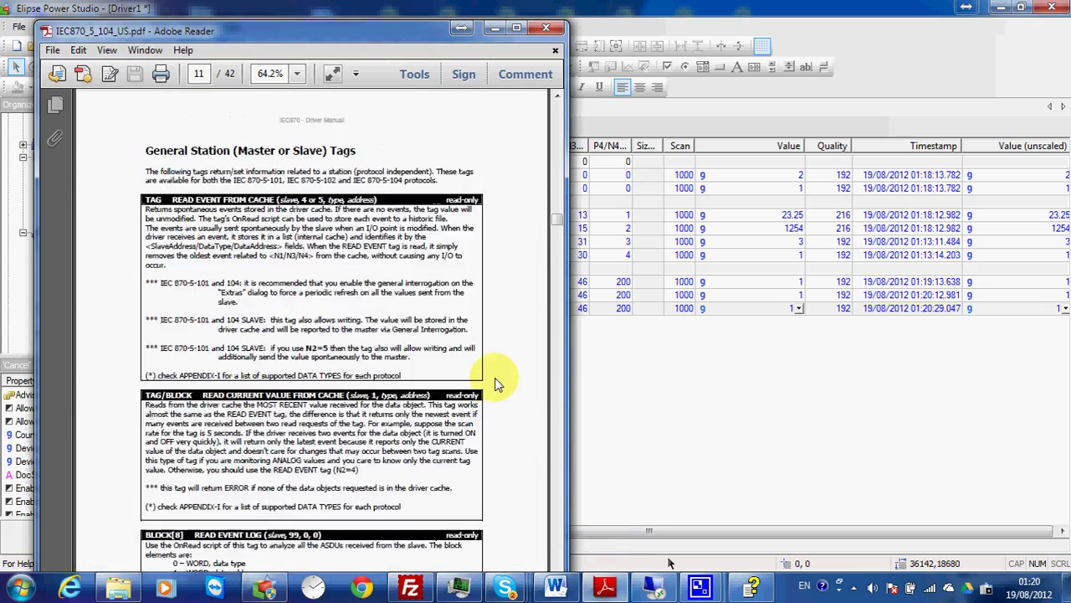
{"action": "scroll", "coordinate": [497, 383], "scroll_direction": "down", "scroll_amount": 7}
{"action": "scroll", "coordinate": [497, 381], "scroll_direction": "down", "scroll_amount": 13}
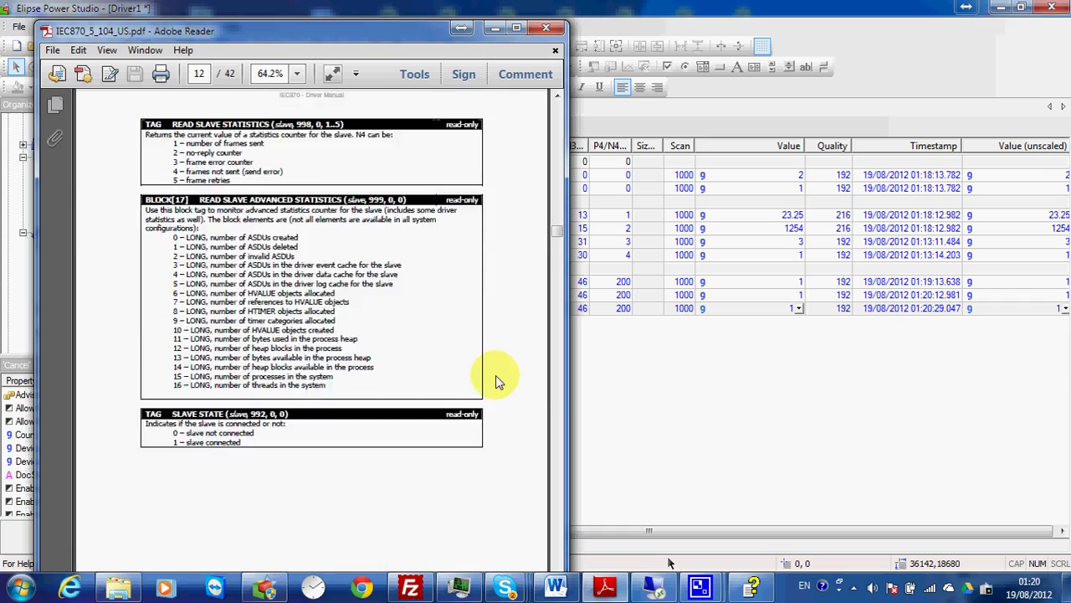
{"action": "left_click_drag", "start_coordinate": [560, 247], "coordinate": [558, 350]}
{"action": "left_click_drag", "start_coordinate": [388, 37], "coordinate": [528, 69]}
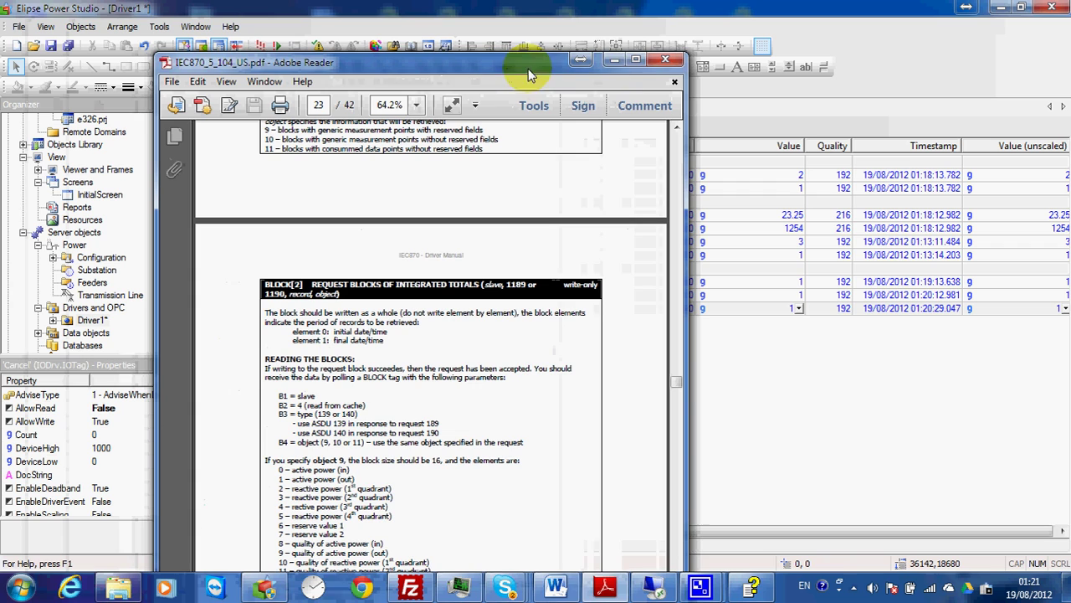
{"action": "left_click", "coordinate": [615, 57]}
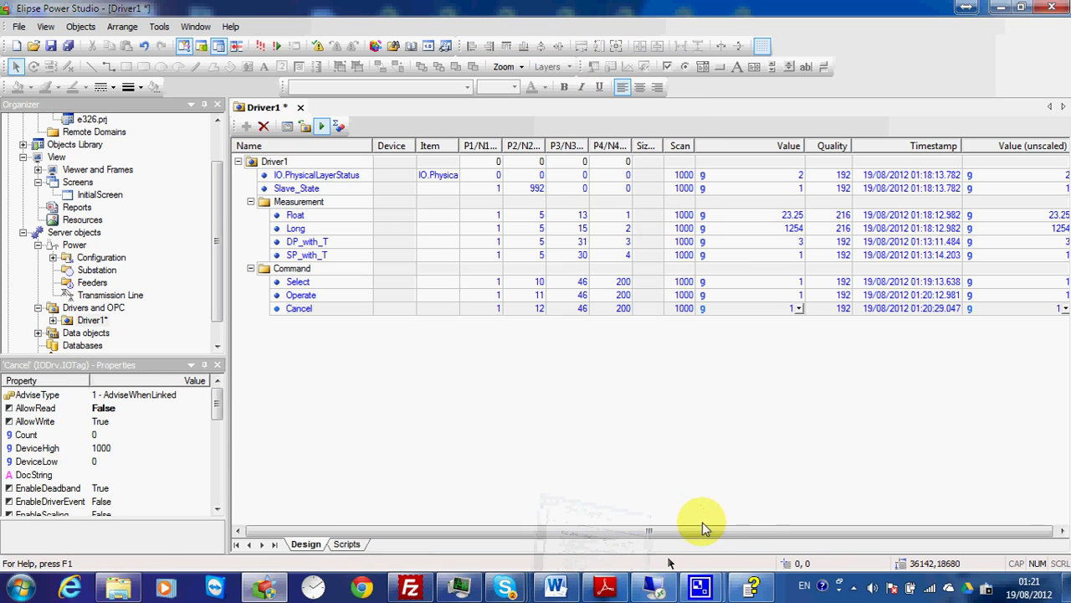
{"action": "mouse_move", "coordinate": [699, 585]}
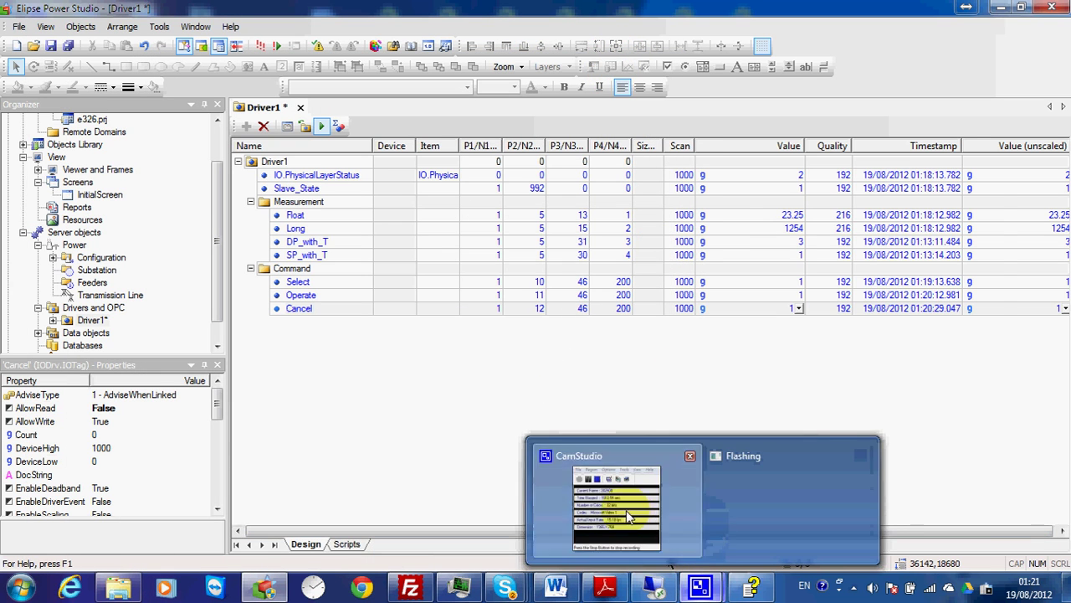